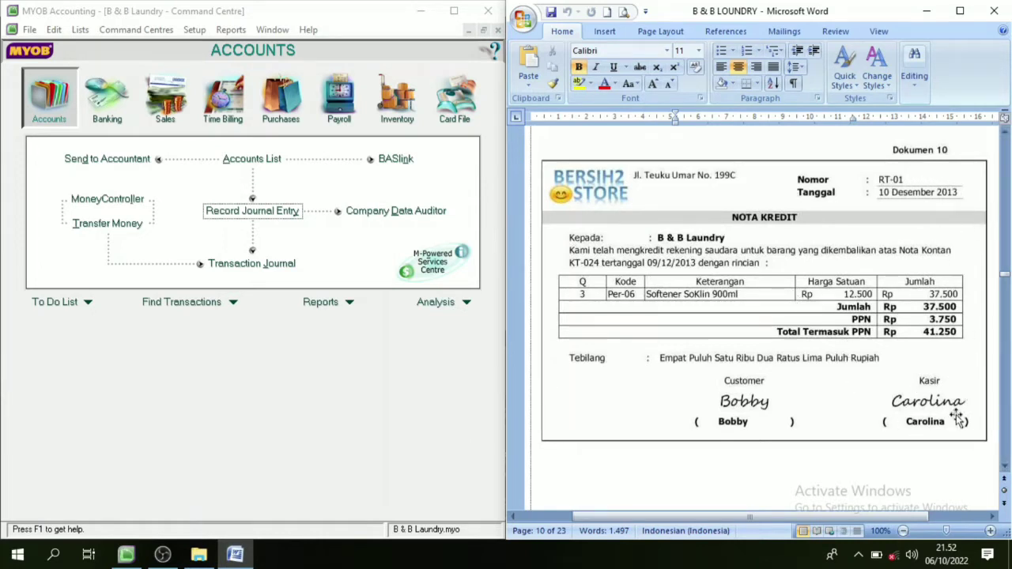
Bring Dokumen 11, the cash payment voucher, into view in the Word document
click(1005, 467)
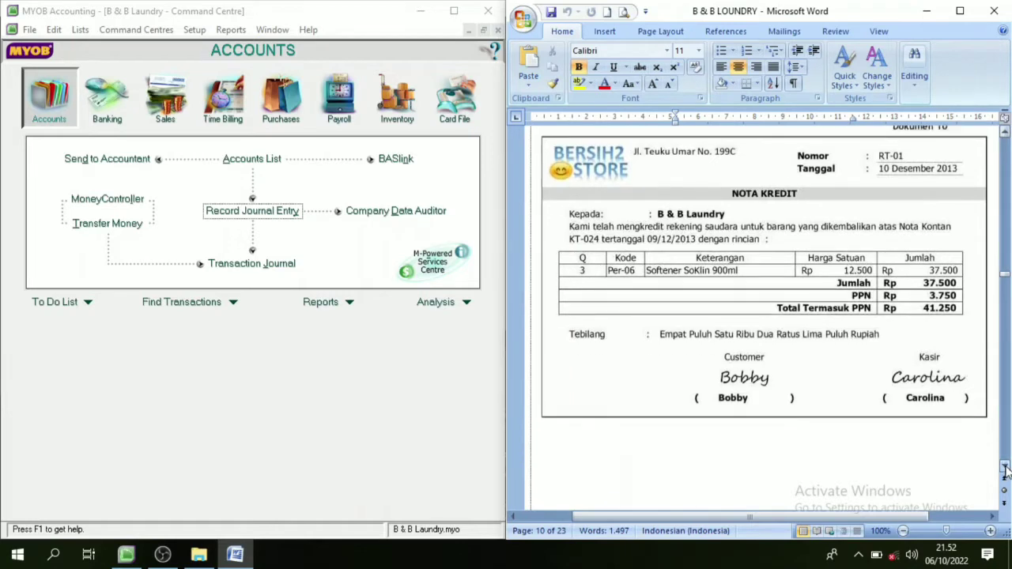
scroll(1006, 469, down, 5)
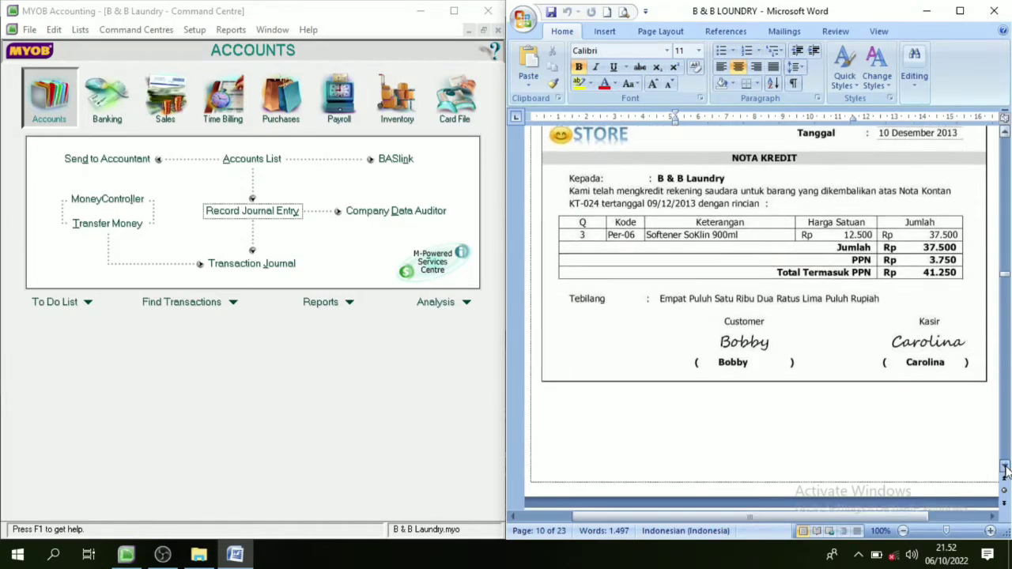
scroll(1006, 470, down, 6)
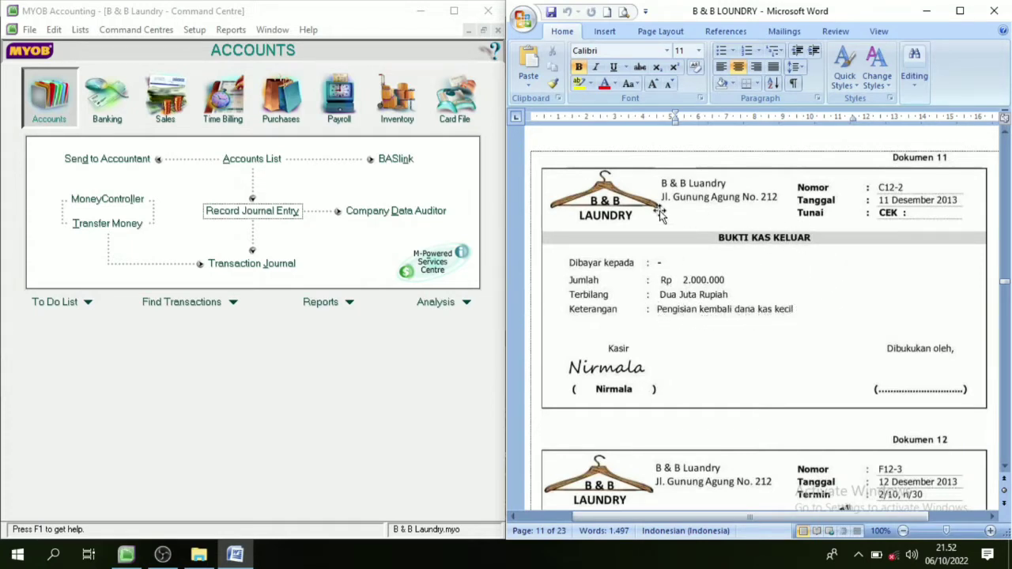
click(35, 117)
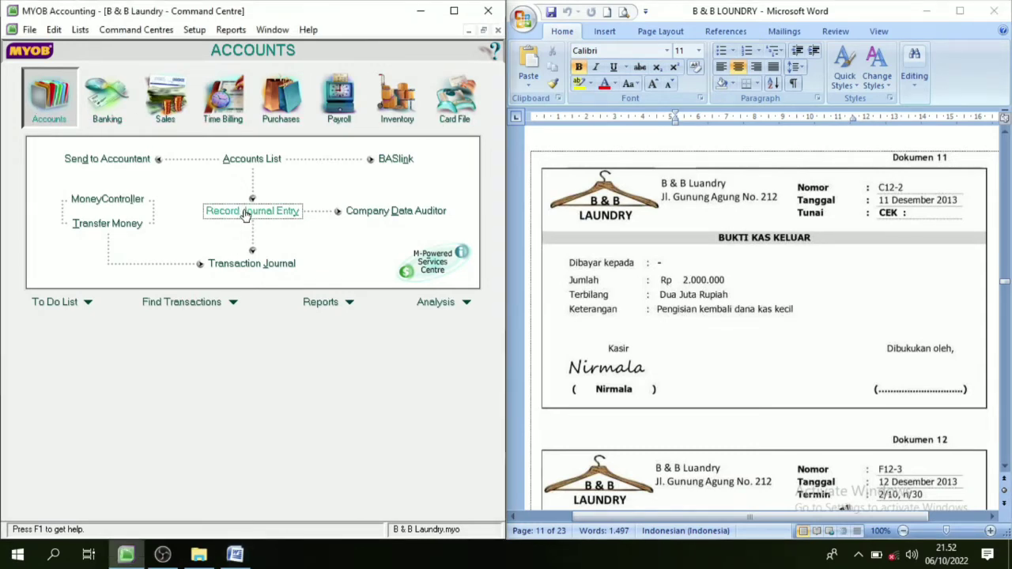
click(246, 213)
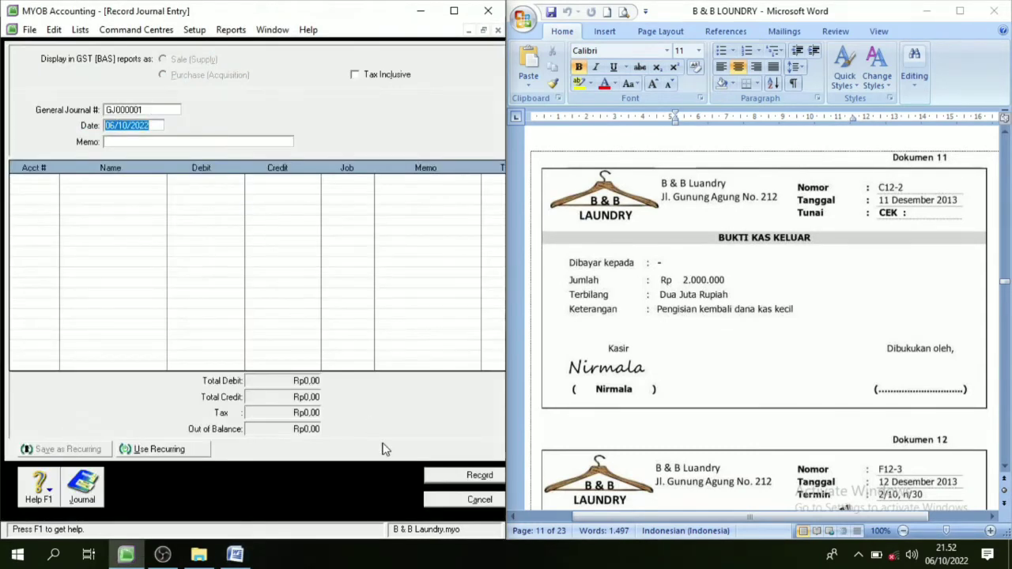
click(448, 499)
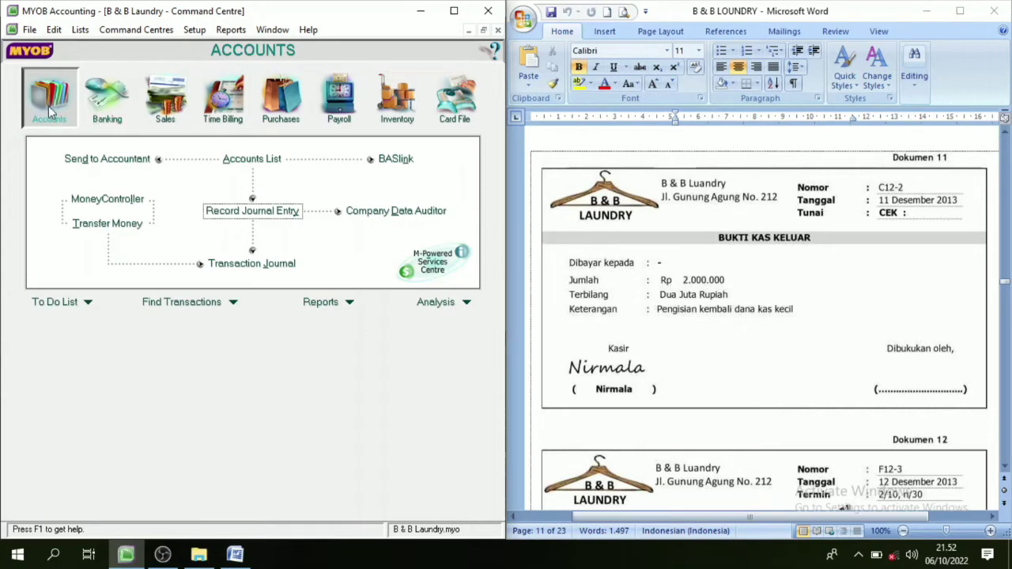
Start a general journal entry in MYOB with number C12-2, date 11/12/2013 and memo "Pengisian dana kas kecil"
click(254, 213)
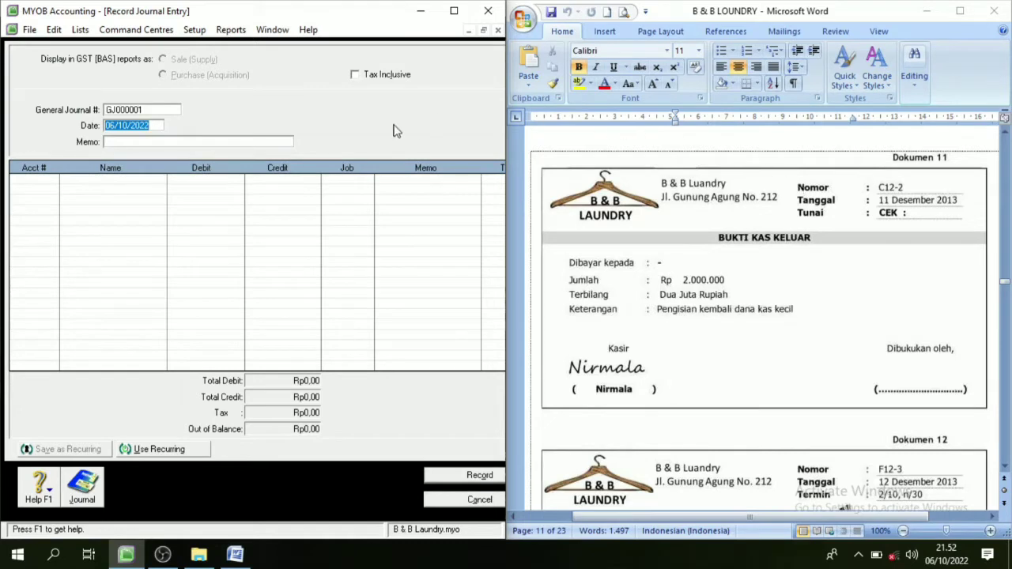
click(119, 111)
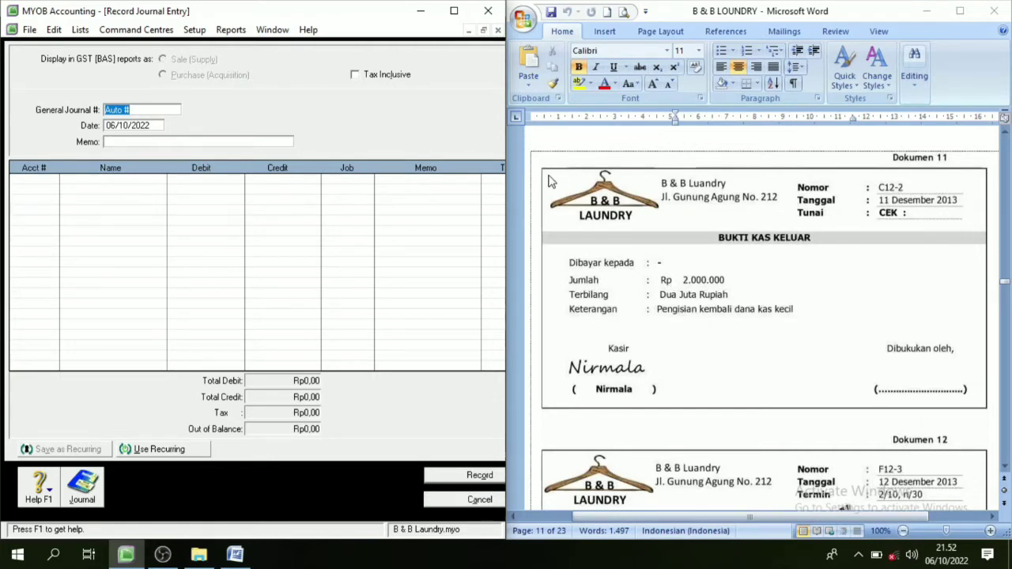
text(C12-2)
key(Tab)
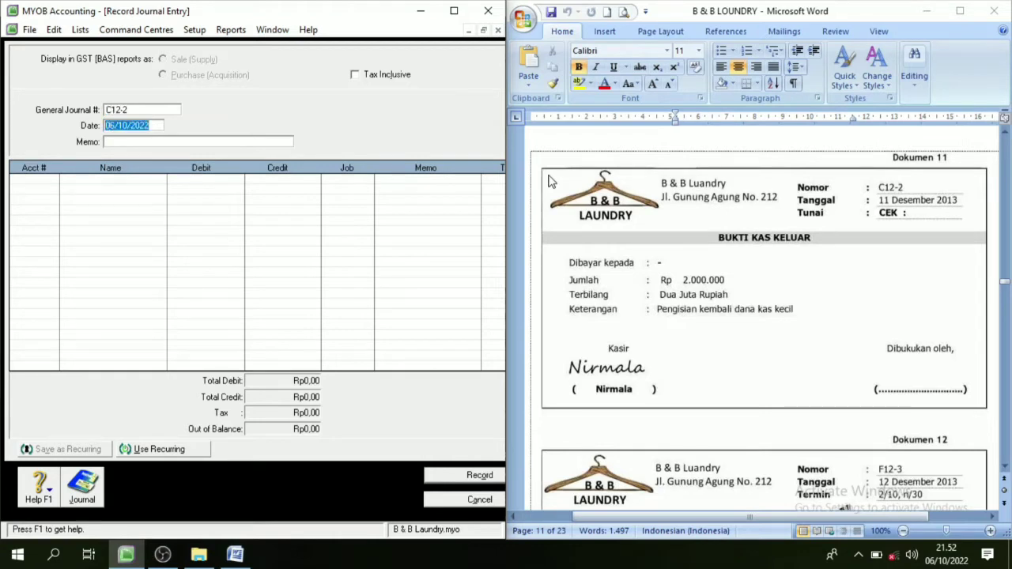
text(11/12/2013)
key(Tab)
text(P)
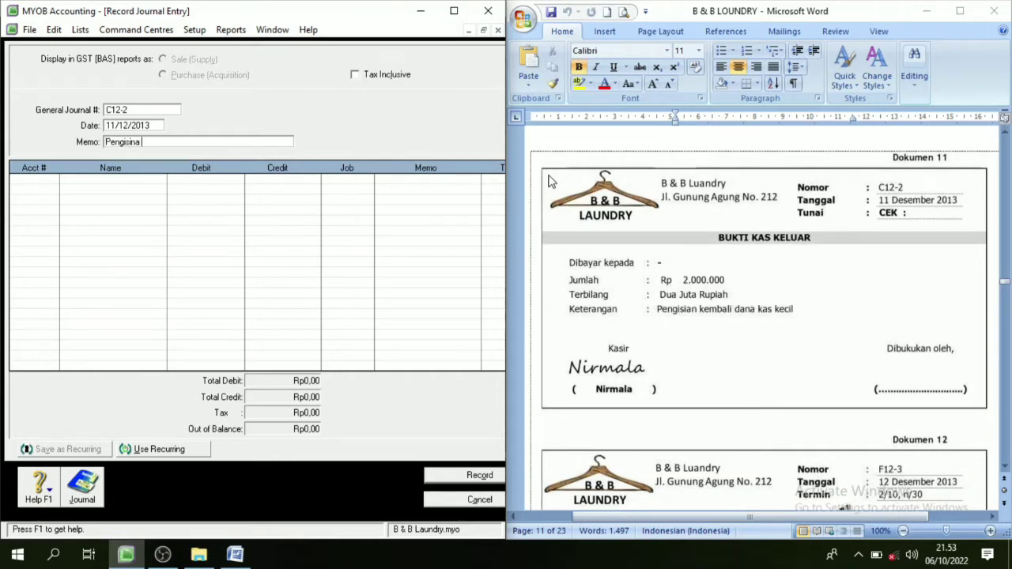
text(engisina)
key(BackSpace)
text(adan)
Add Petty Cash (1-1300) as the first line with a debit of Rp2.000.000
click(51, 182)
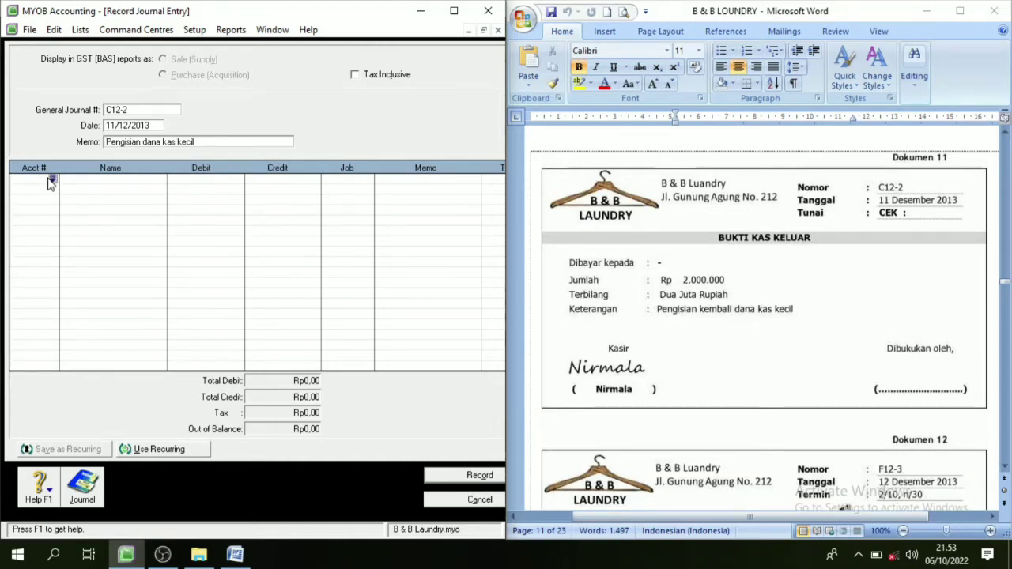
click(51, 179)
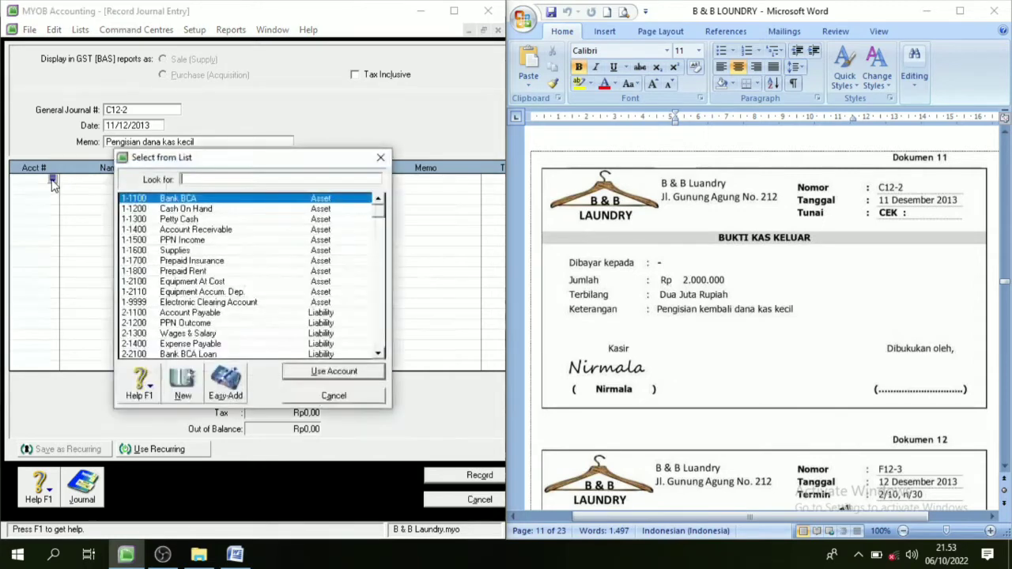
click(190, 221)
click(315, 374)
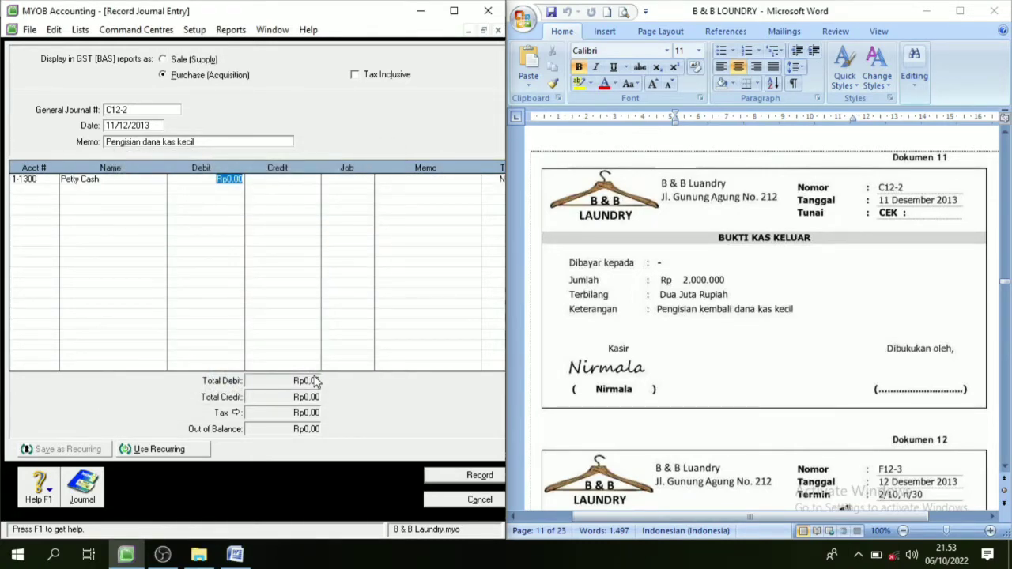
text(2000000)
Add Bank BCA (1-1100) as the second line with a credit of Rp2.000.000 and record the entry
click(31, 194)
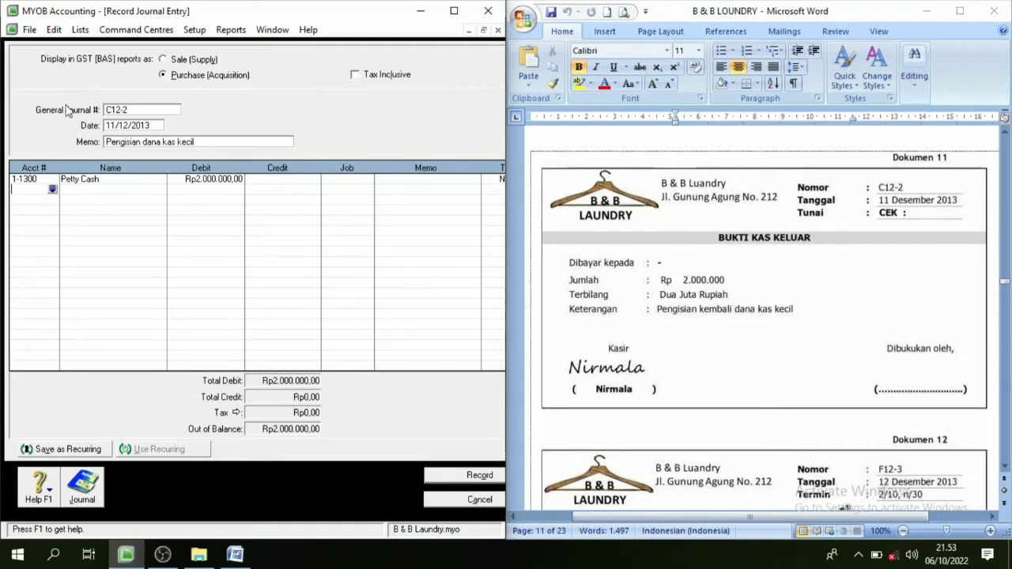
click(53, 191)
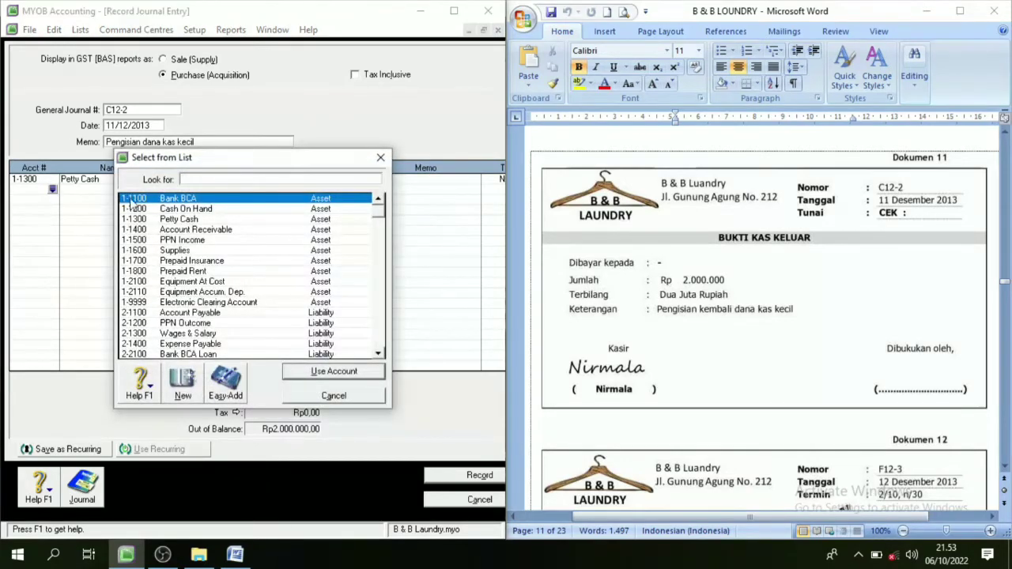
click(181, 200)
click(310, 372)
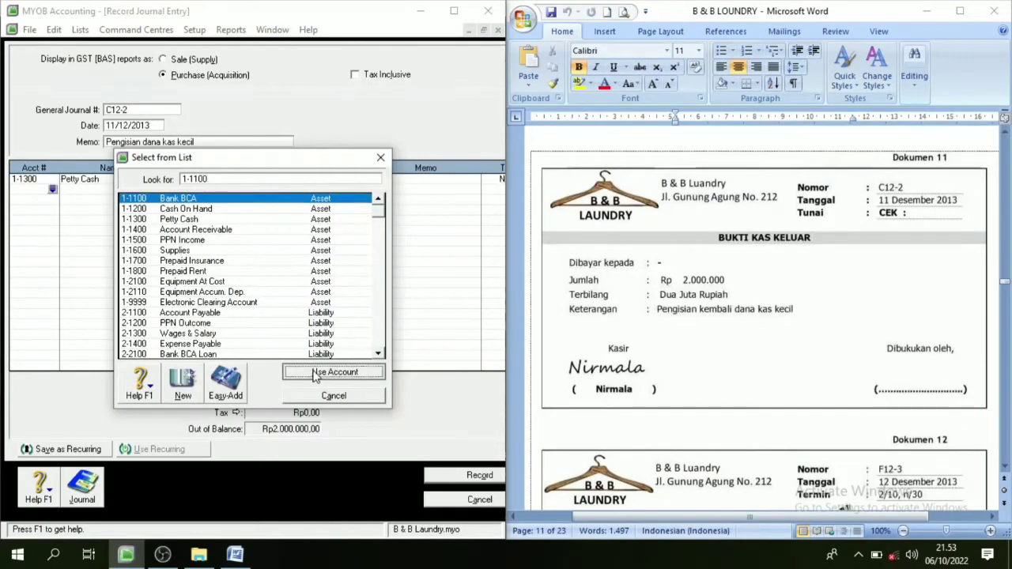
key(Tab)
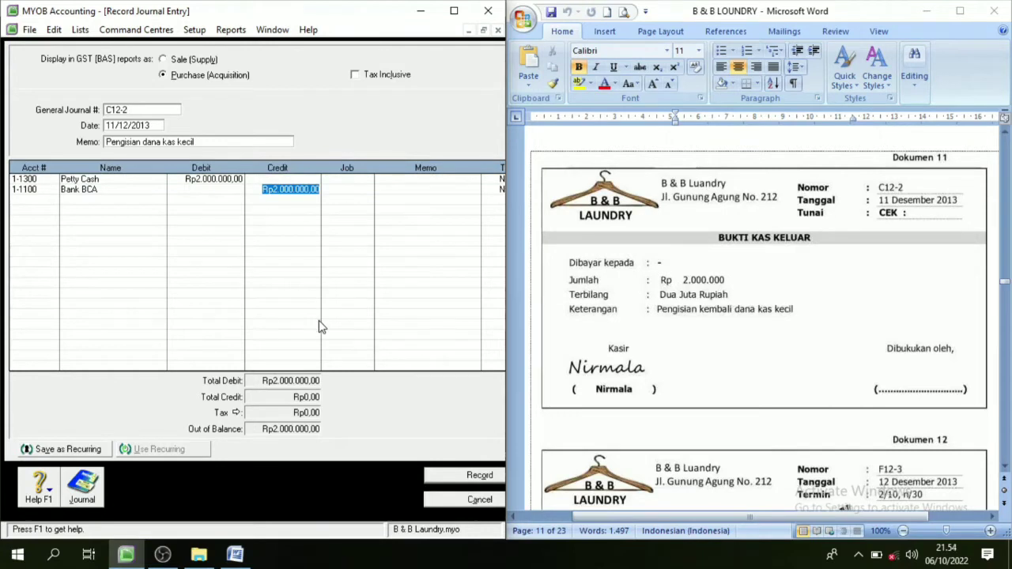
key(Tab)
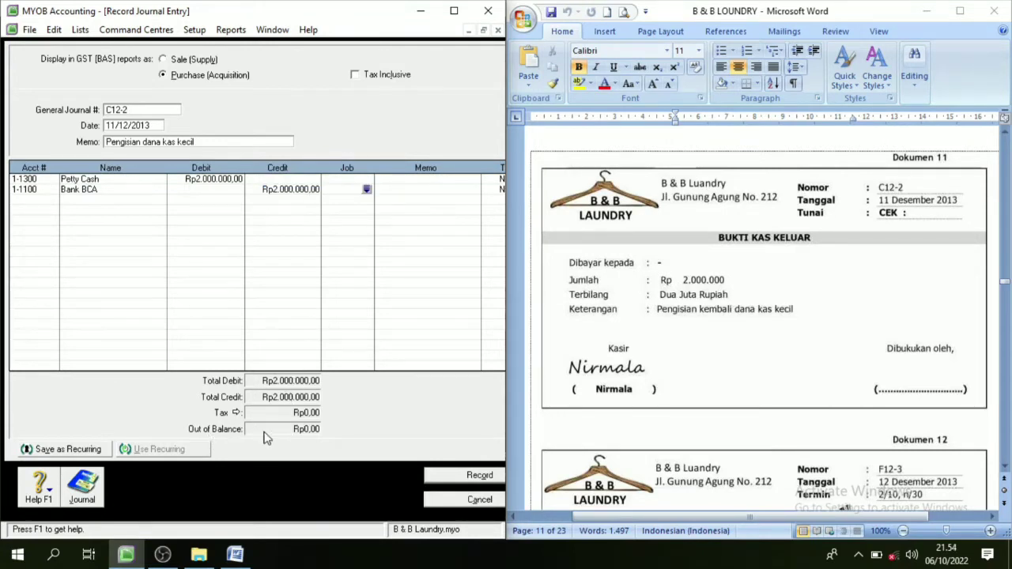
click(459, 478)
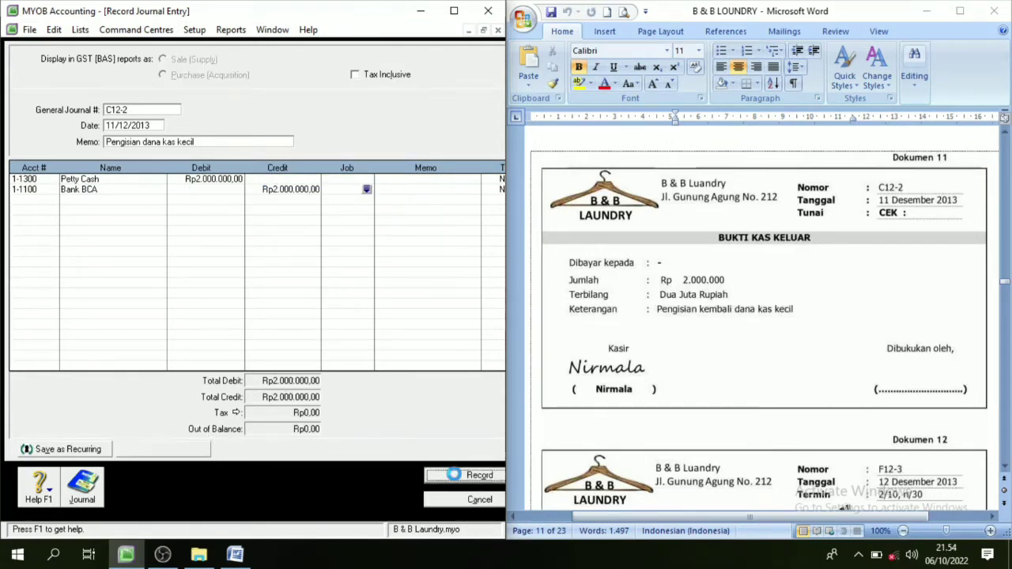
Number the new journal entry F12-3 and date it 12/12/2013, following the Dokumen 12 invoice
click(1006, 468)
scroll(1006, 469, down, 5)
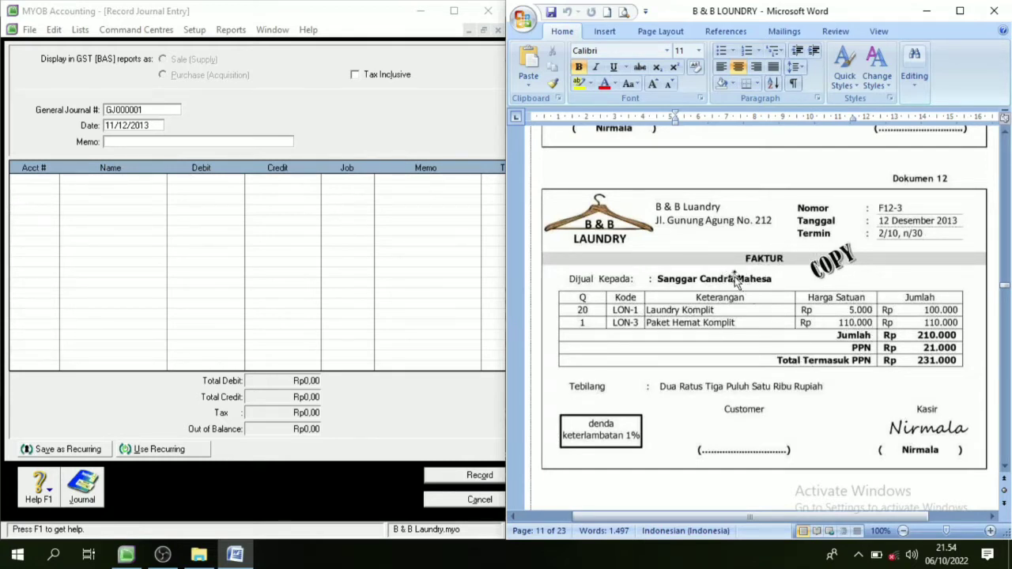
click(150, 108)
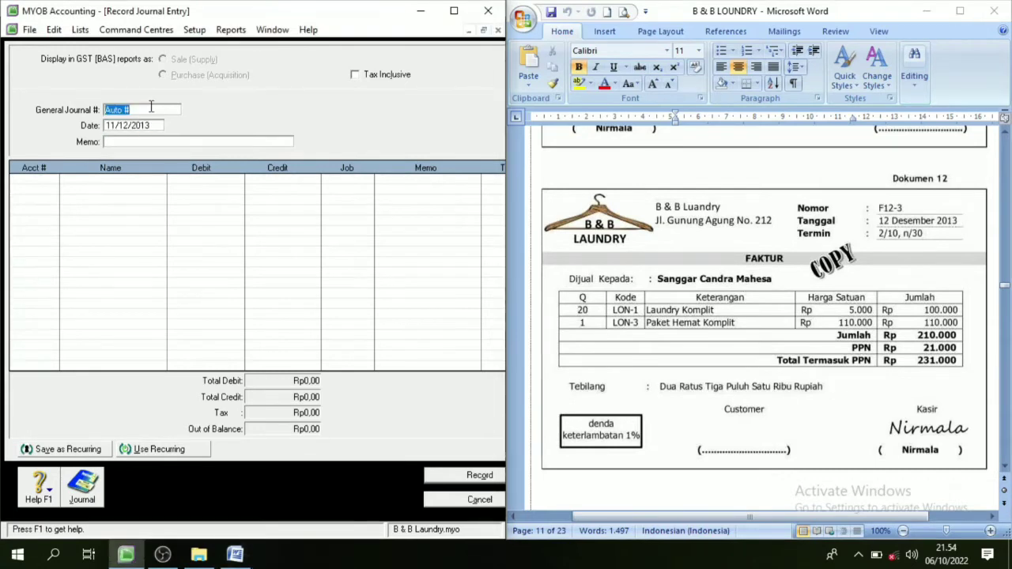
text(F)
text(F12-)
key(Tab)
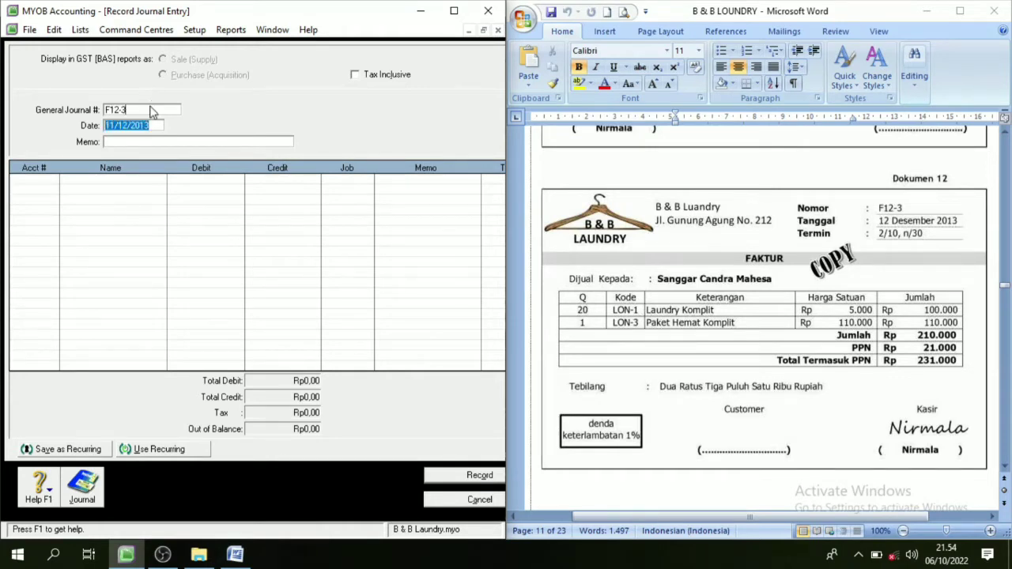
text(12/12)
key(Tab)
Enter "Penjuln Jasa secara Kredit" as the memo of entry F12-3
text(pENJUL)
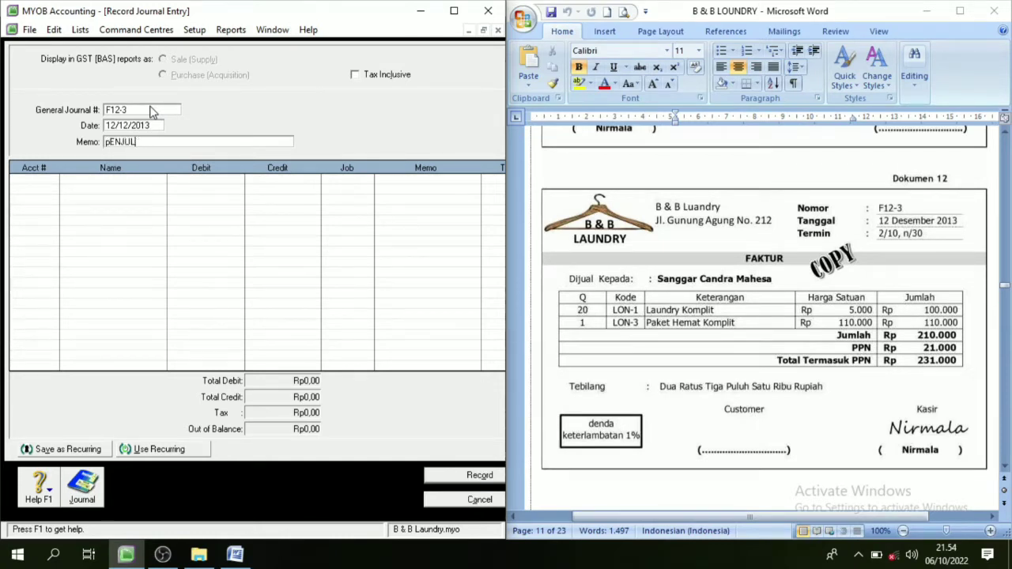
key(BackSpace)
key(BackSpace)
key(BackSpace)
key(BackSpace)
key(BackSpace)
key(BackSpace)
text(Penjuln Jasa secara)
Add the linked Account Receivable (1-1400) as the first line with a debit of Rp231.000
click(48, 182)
click(52, 181)
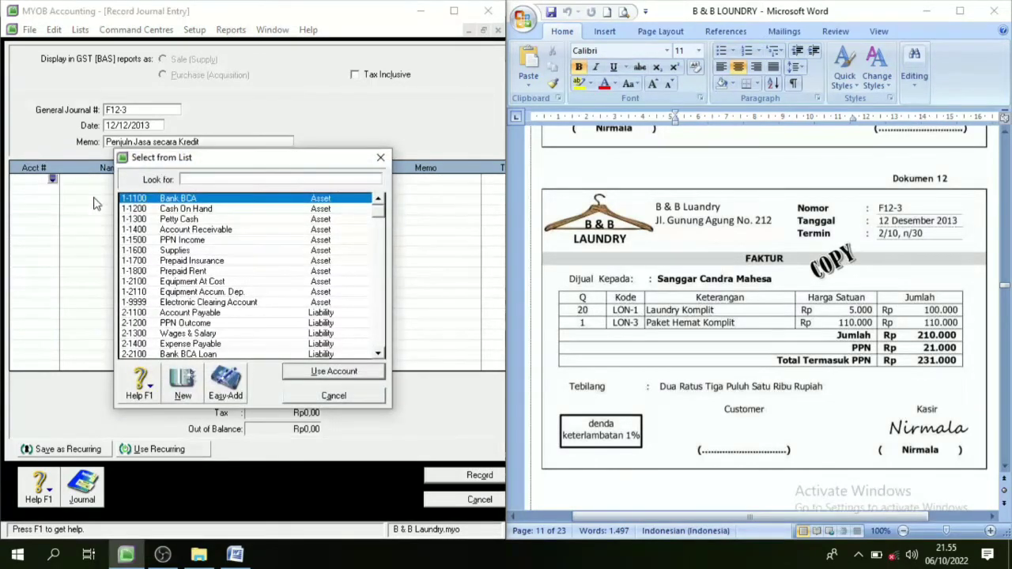
click(181, 230)
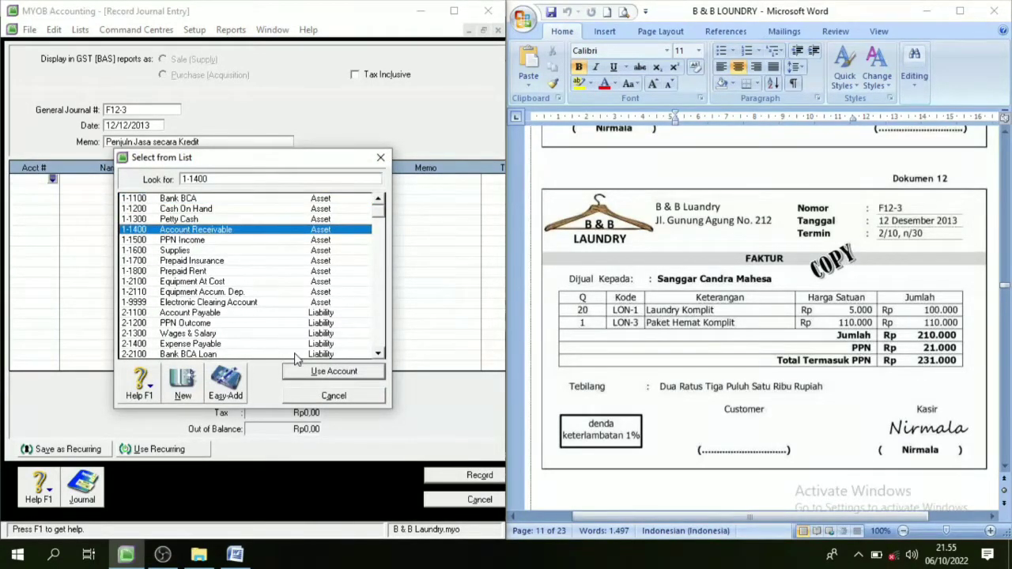
click(308, 382)
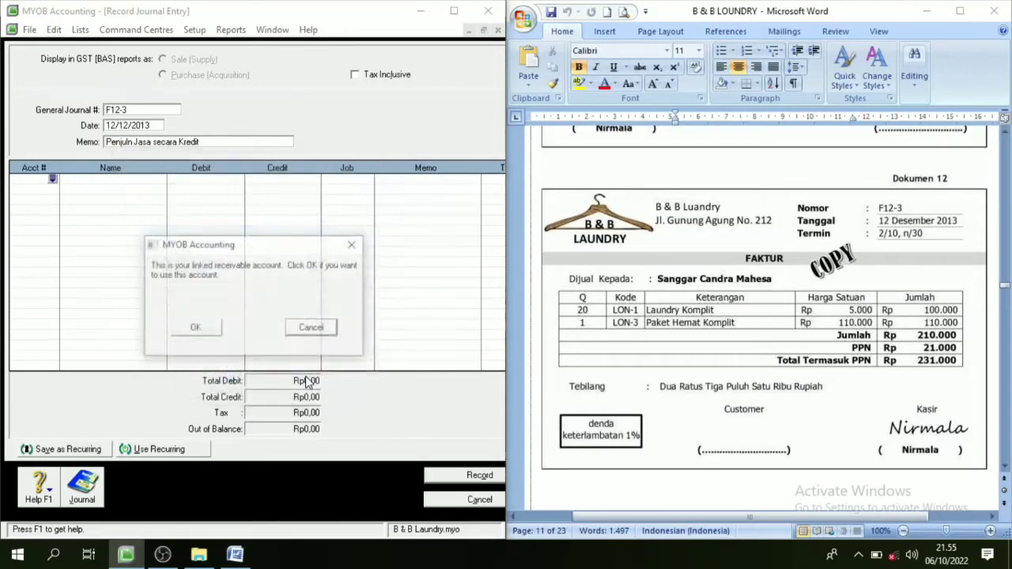
click(217, 331)
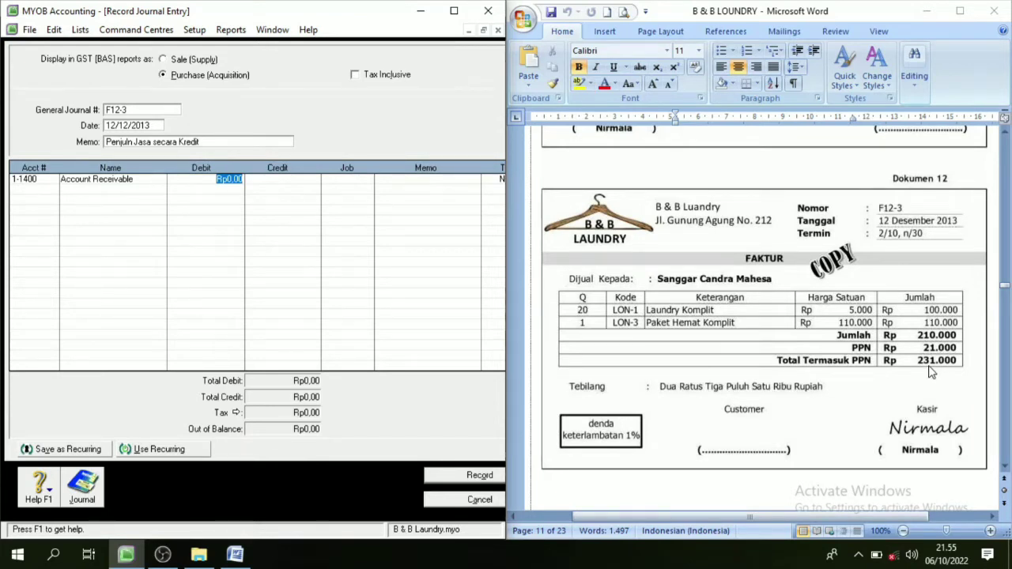
text(231.000)
key(Tab)
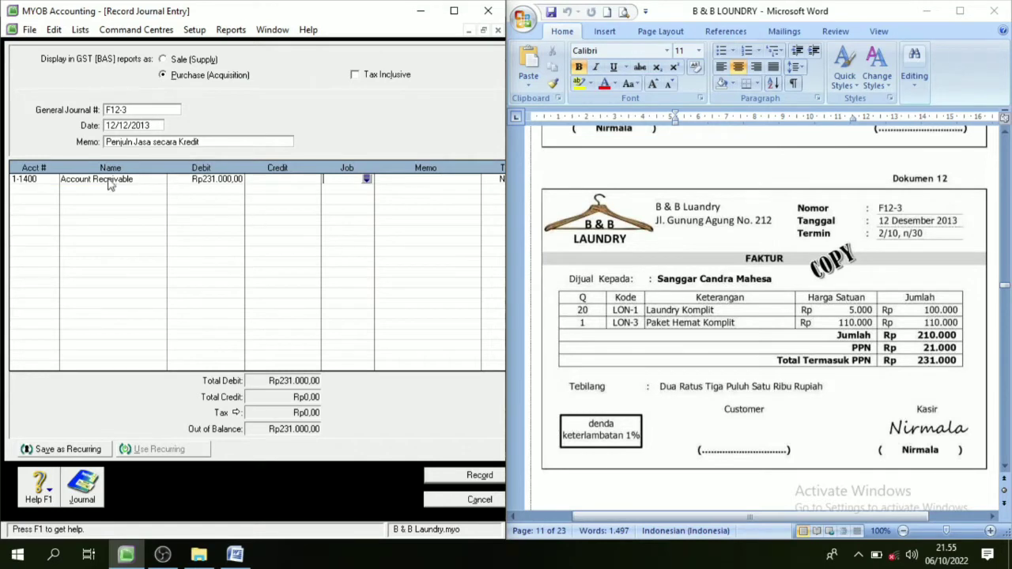
Add Laundry Income (4-1000) as the second line with a credit of Rp210.000
click(26, 191)
click(52, 191)
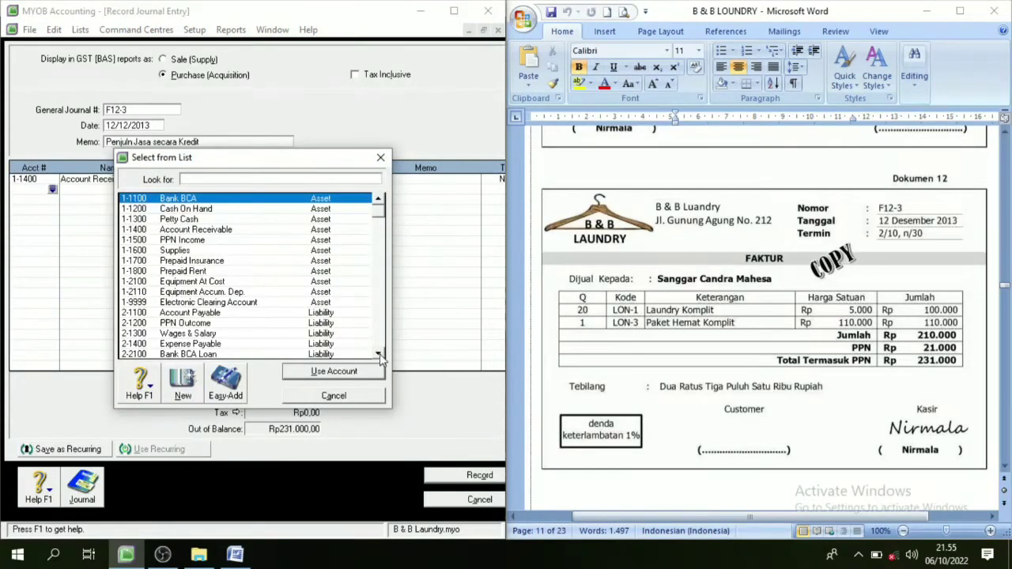
click(379, 355)
click(379, 355)
click(378, 355)
click(379, 355)
click(379, 355)
click(379, 355)
click(378, 355)
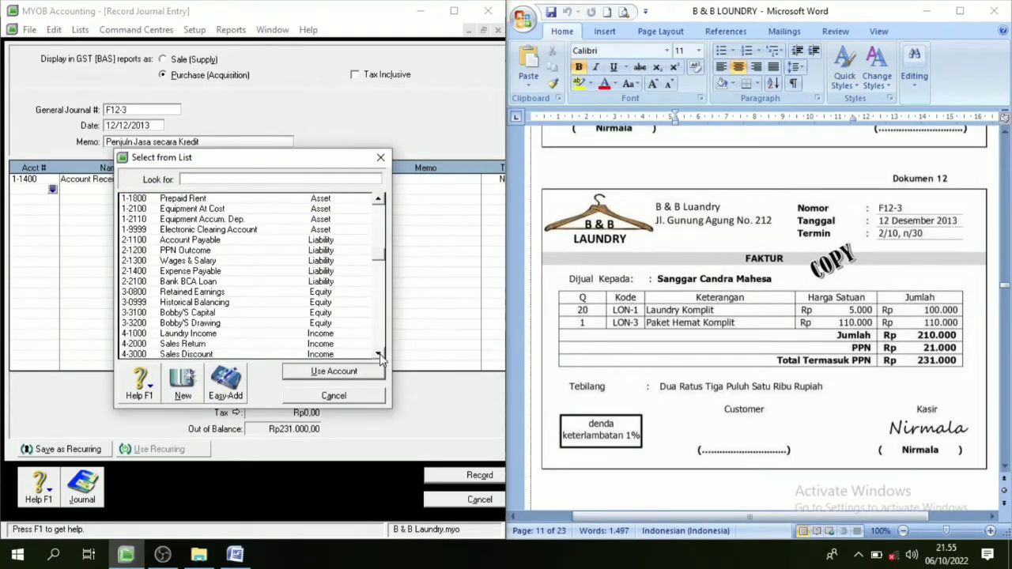
click(214, 334)
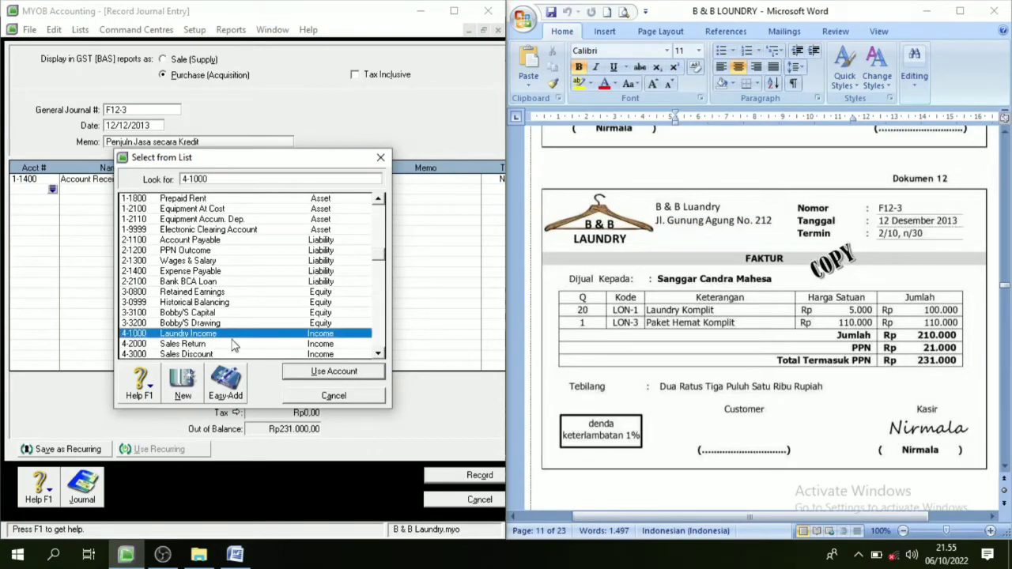
click(335, 373)
key(Tab)
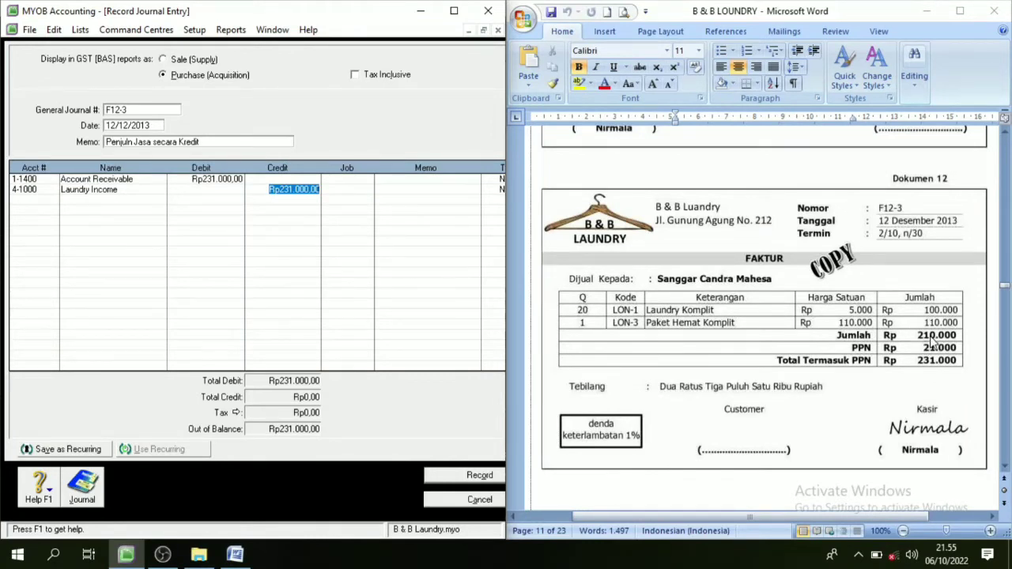
text(210000)
key(Tab)
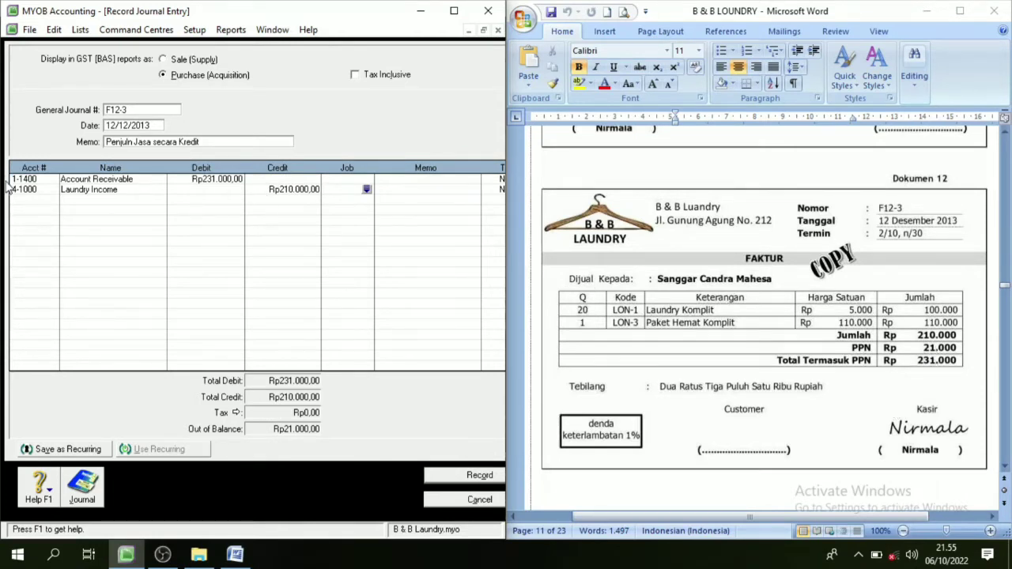
Add PPN Outcome (2-1200) as the third line with a credit of Rp21.000 and record entry F12-3
click(34, 201)
click(53, 200)
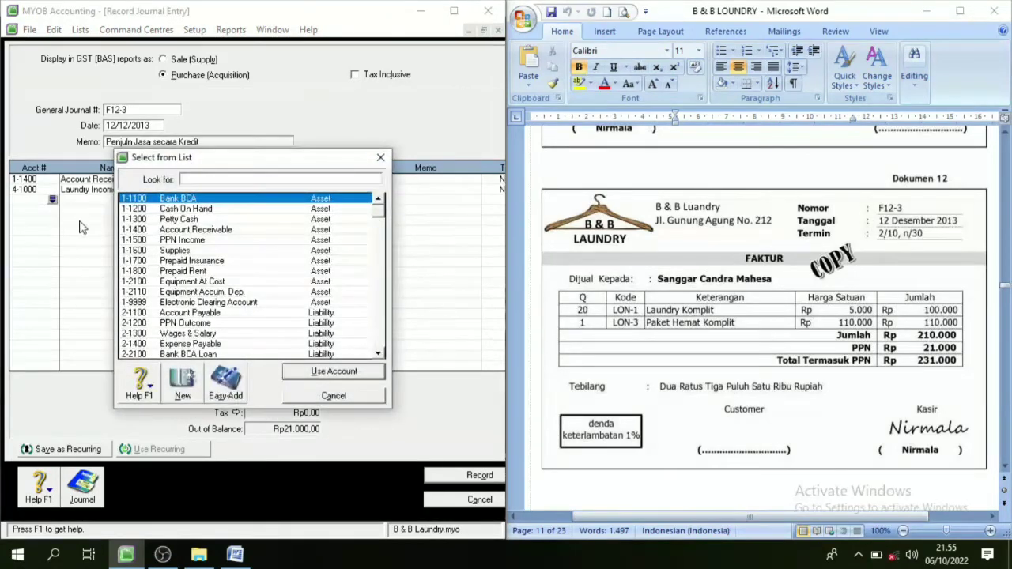
click(195, 324)
click(332, 373)
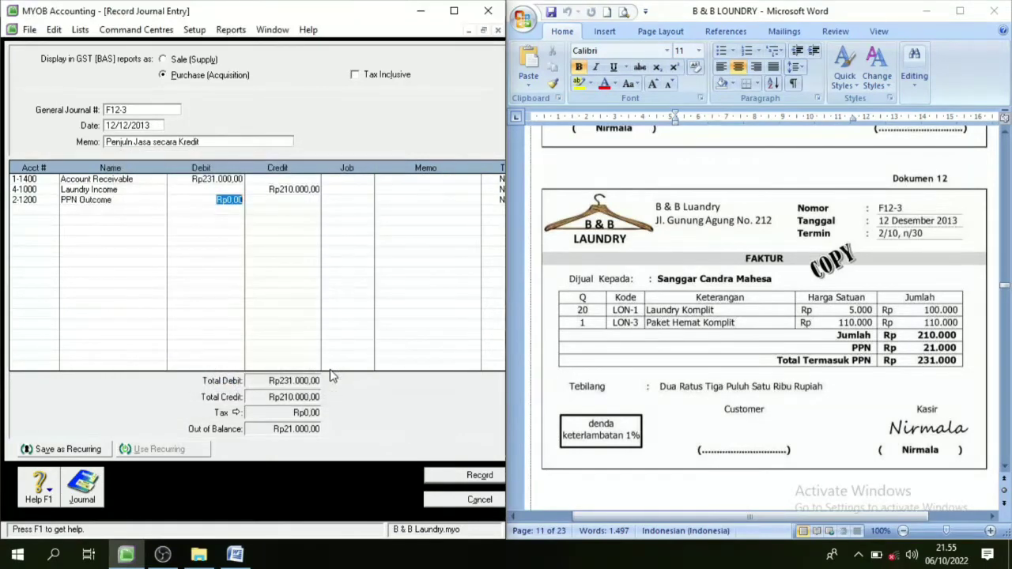
key(Tab)
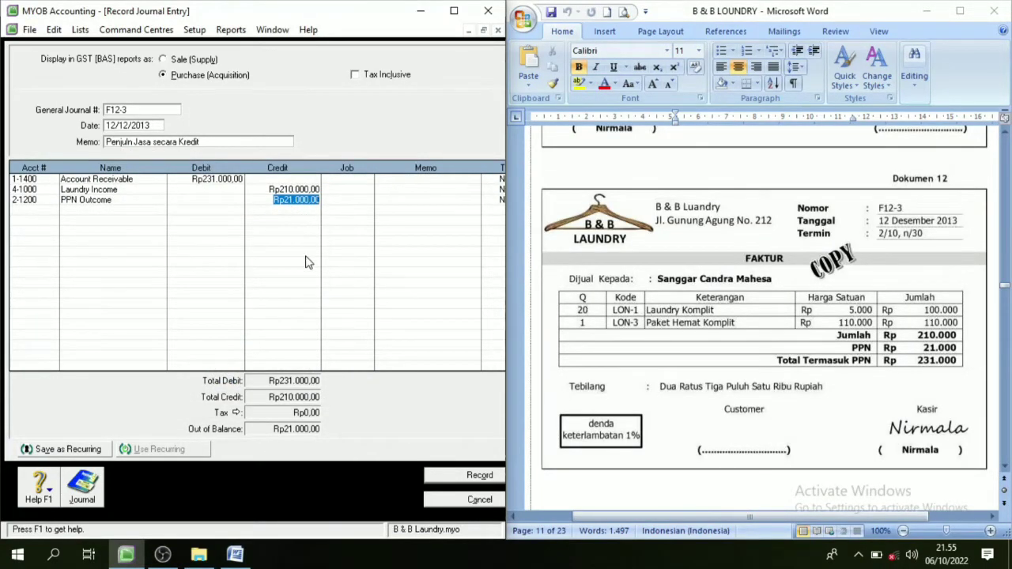
key(Tab)
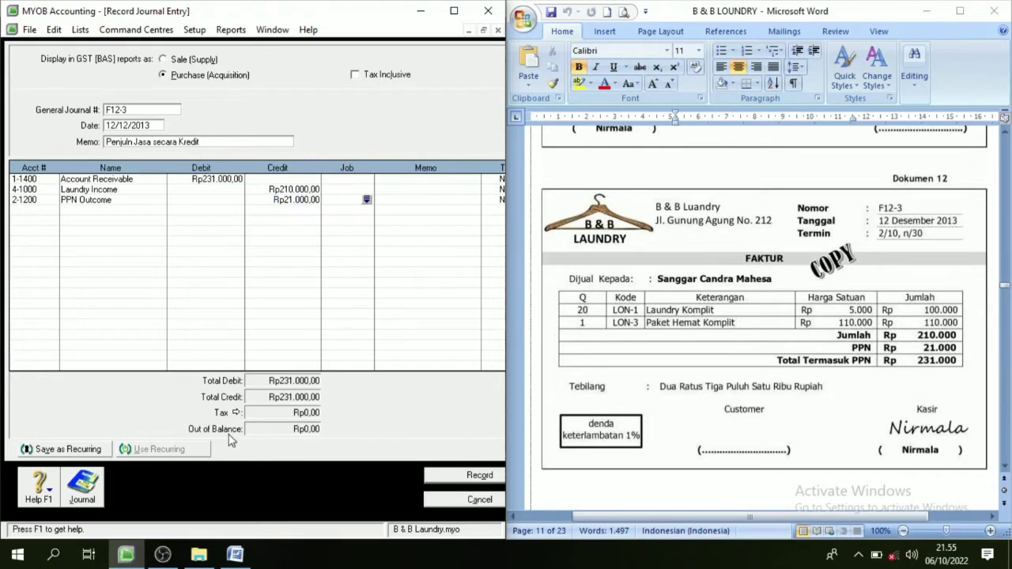
click(471, 486)
Number the new journal entry C12-3 and date it 13/12/2013, following the Dokumen 13 cash payment voucher
click(1006, 469)
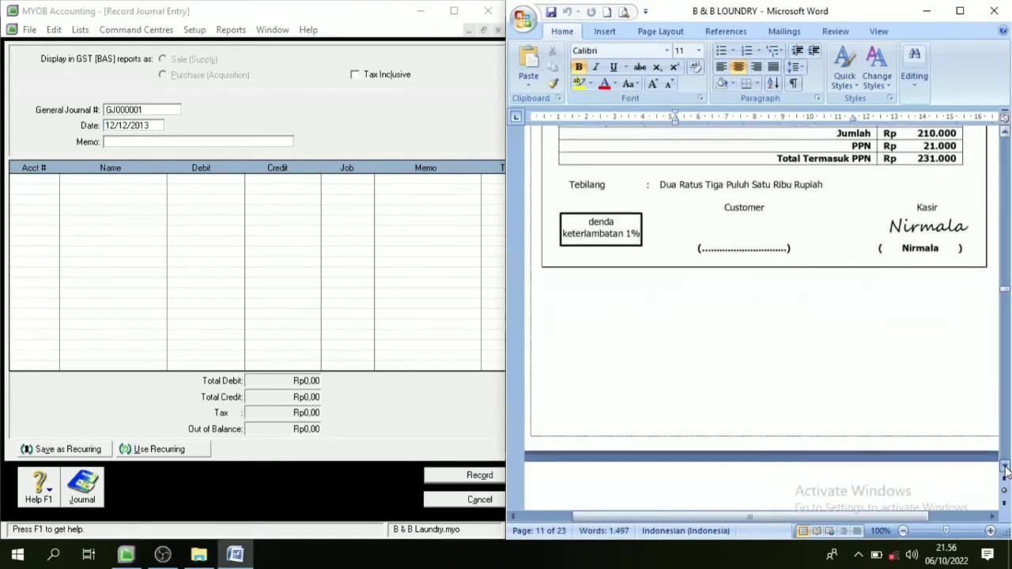
drag(1006, 469, 1005, 469)
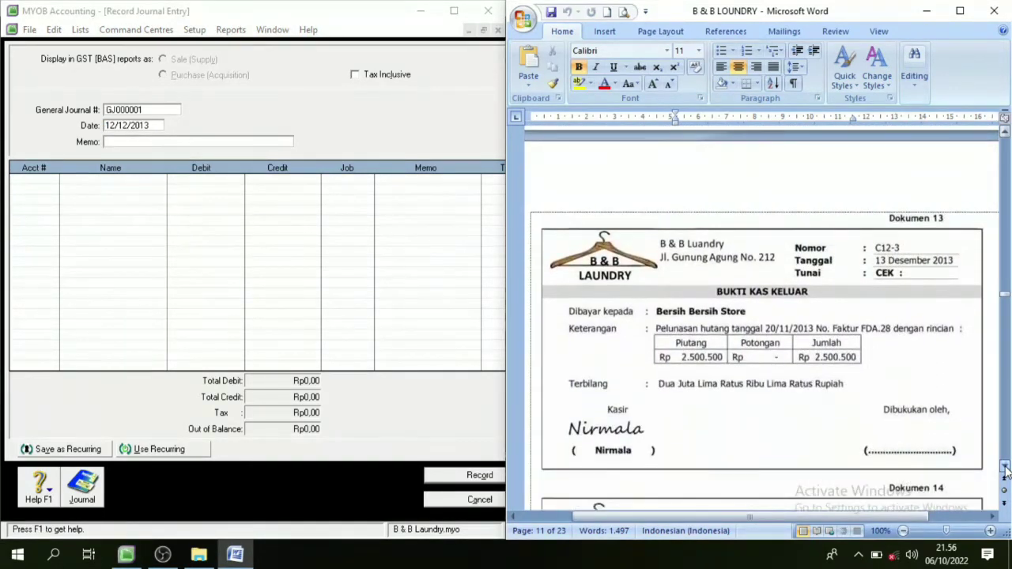
click(1005, 469)
click(1006, 469)
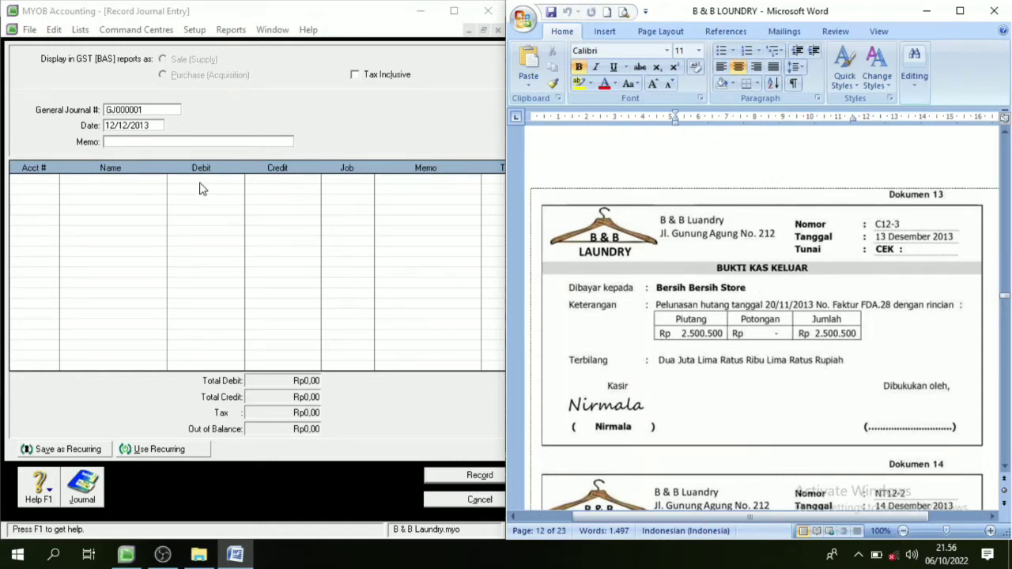
click(156, 109)
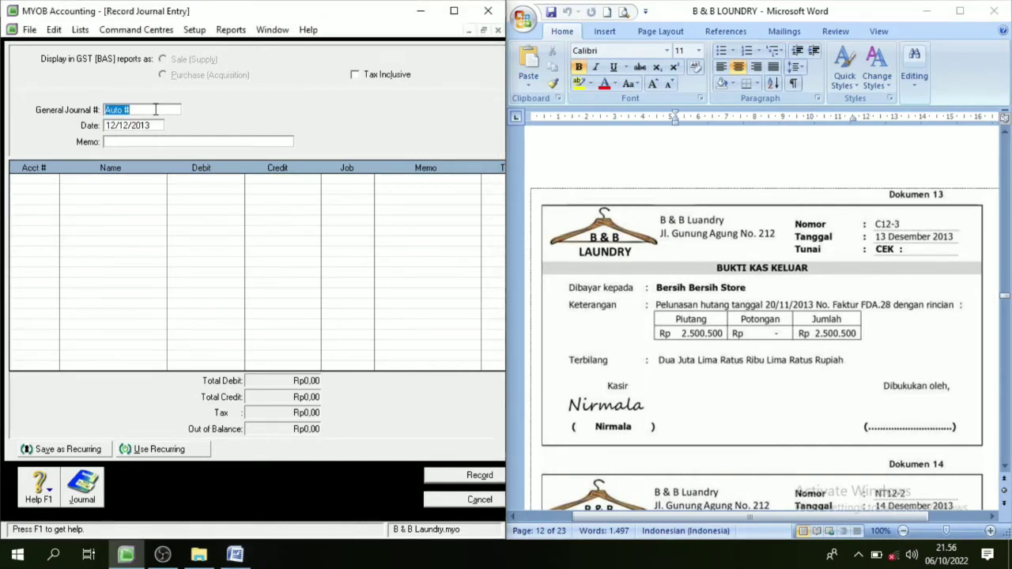
text(c)
key(BackSpace)
key(BackSpace)
text(C12-3)
key(Tab)
text(13)
key(Tab)
Enter "Pelunasan Utang" as the memo of entry C12-3
text(Pelunasa)
key(BackSpace)
key(BackSpace)
key(Tab)
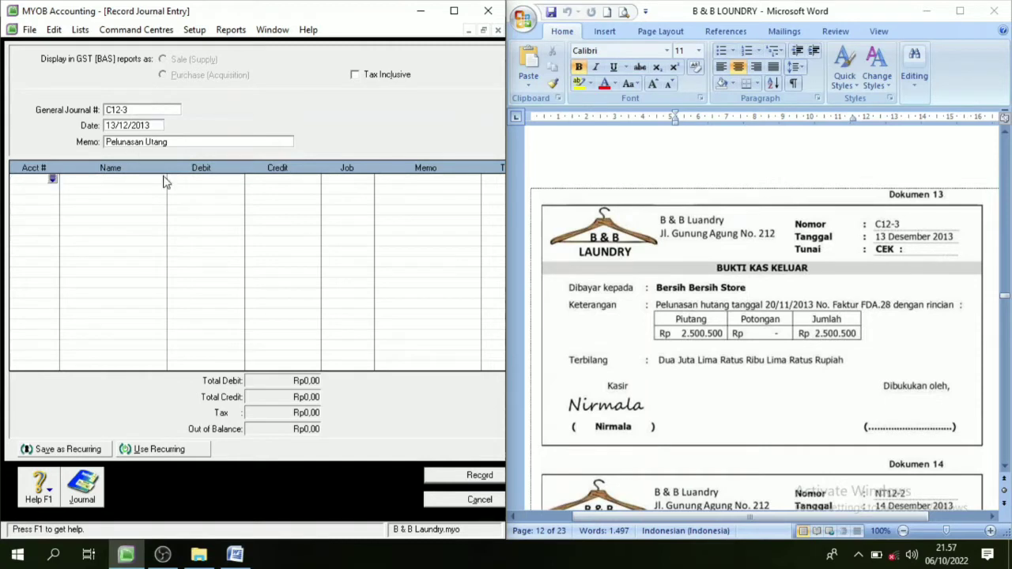
Add the linked Account Payable (2-1100) as the first line with a debit of Rp2.500.500
click(52, 181)
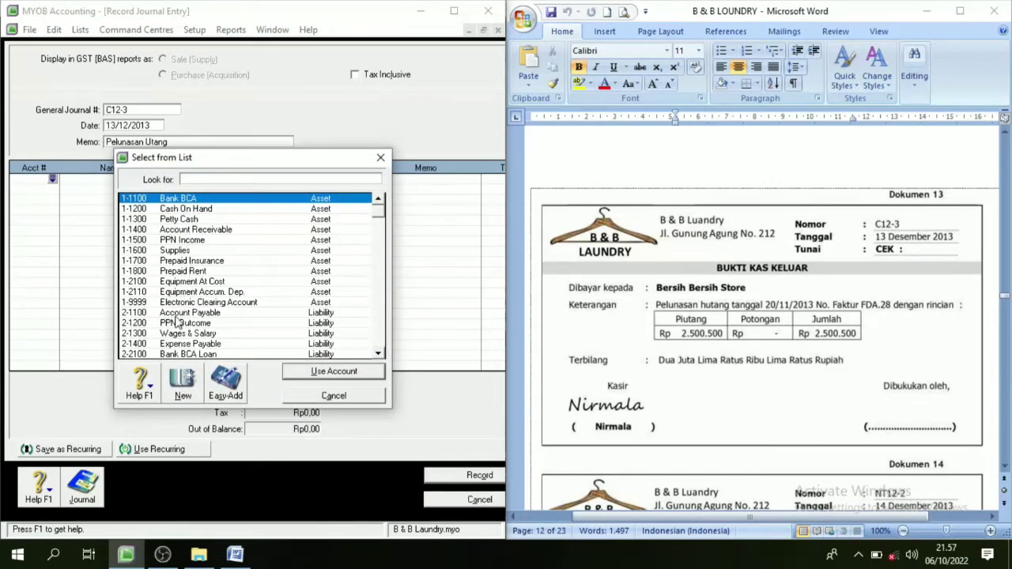
click(211, 314)
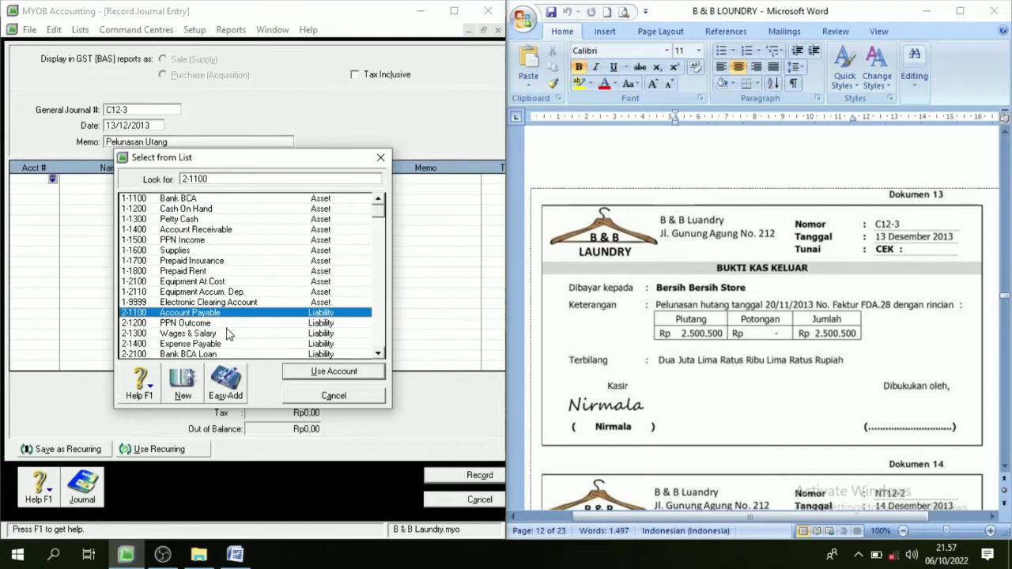
click(318, 372)
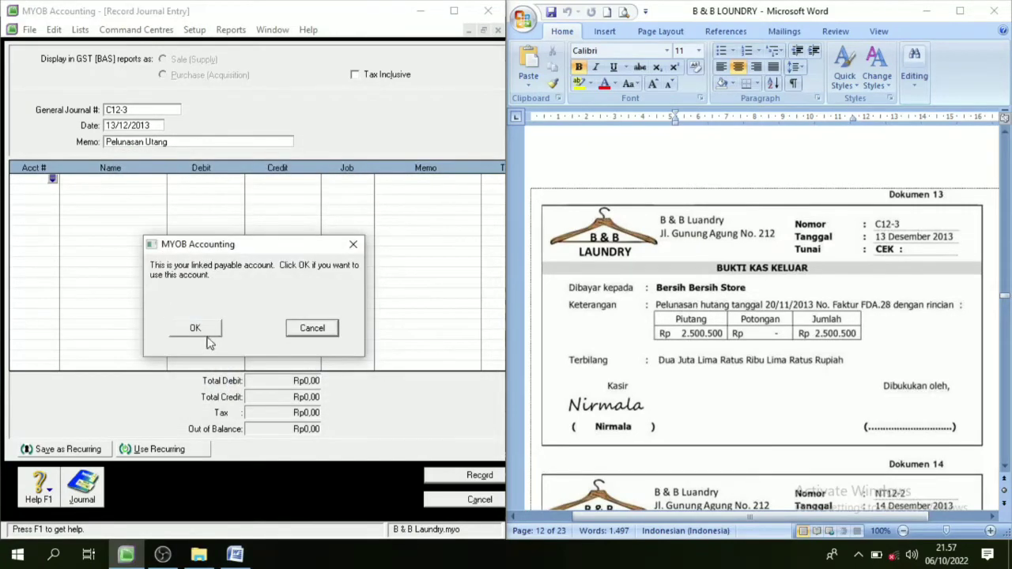
click(206, 333)
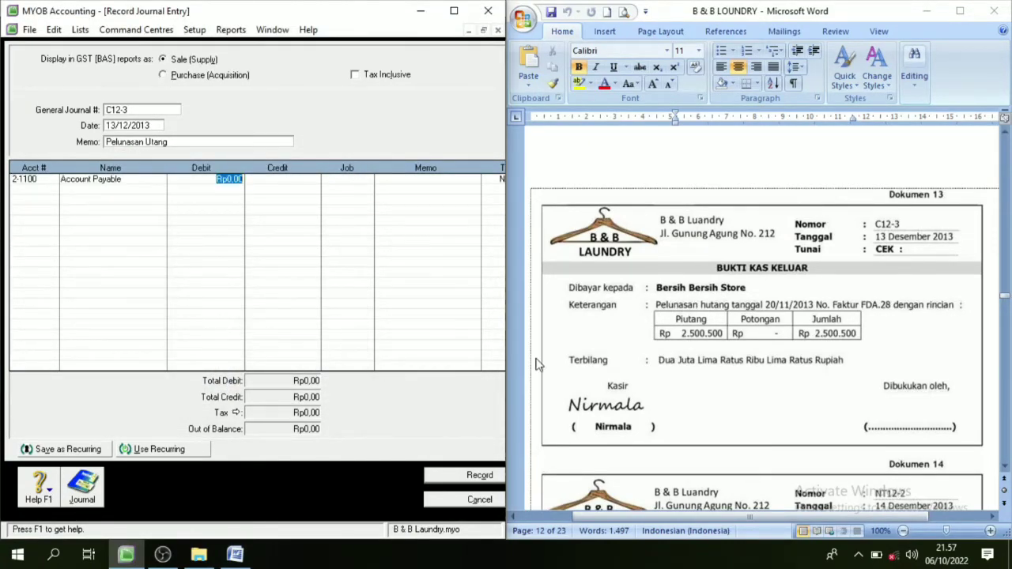
text(2.)
text(500.50)
text(0)
key(Tab)
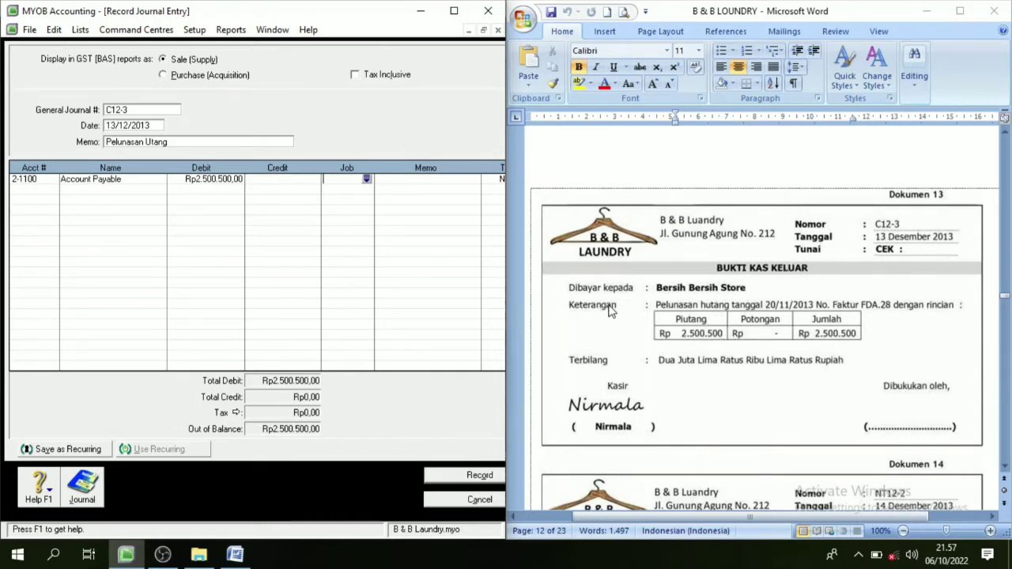
Add Bank BCA (1-1100) as the second line with a credit of Rp2.500.500 and record entry C12-3
click(39, 188)
click(53, 191)
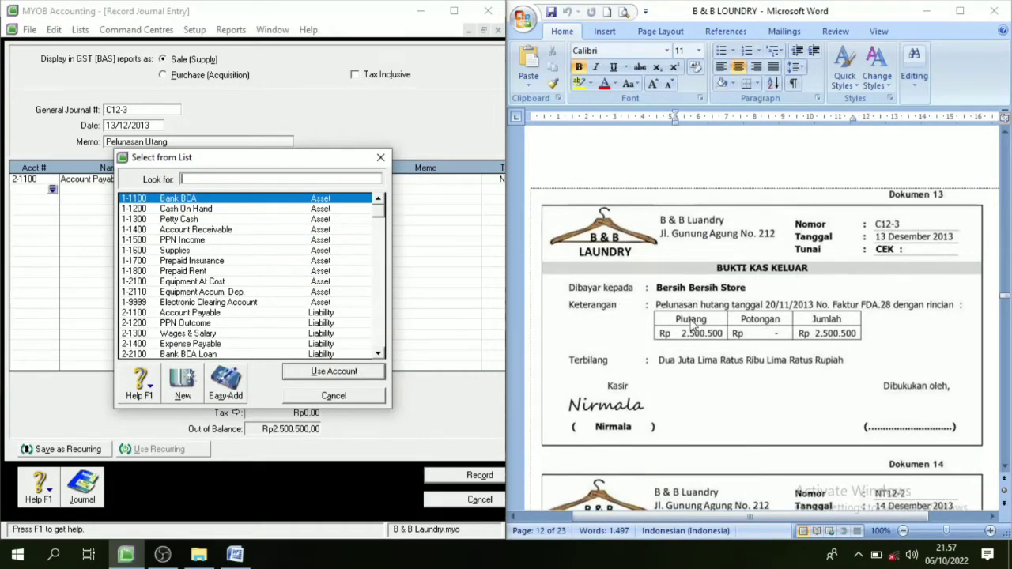
click(182, 200)
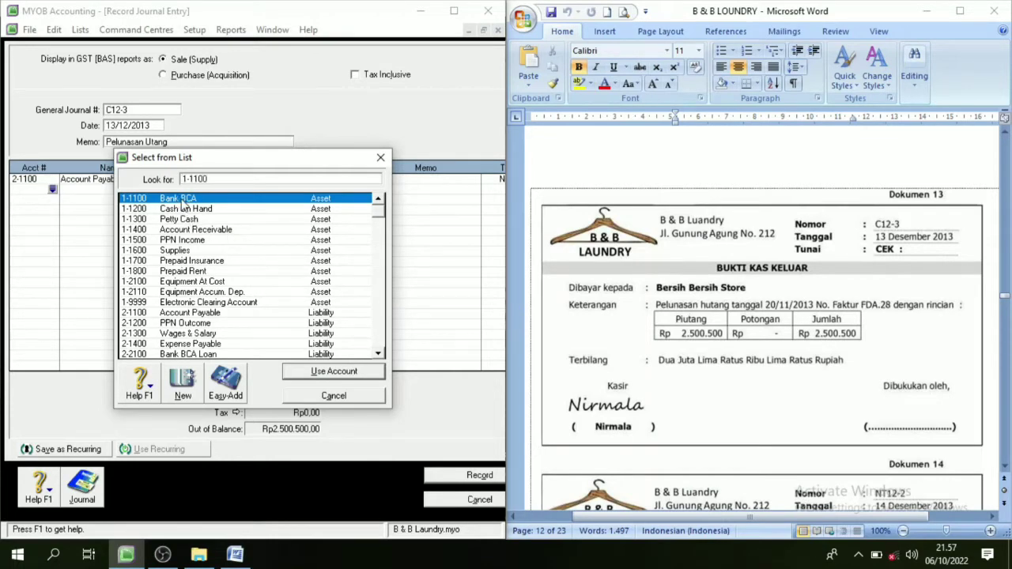
click(314, 382)
key(Tab)
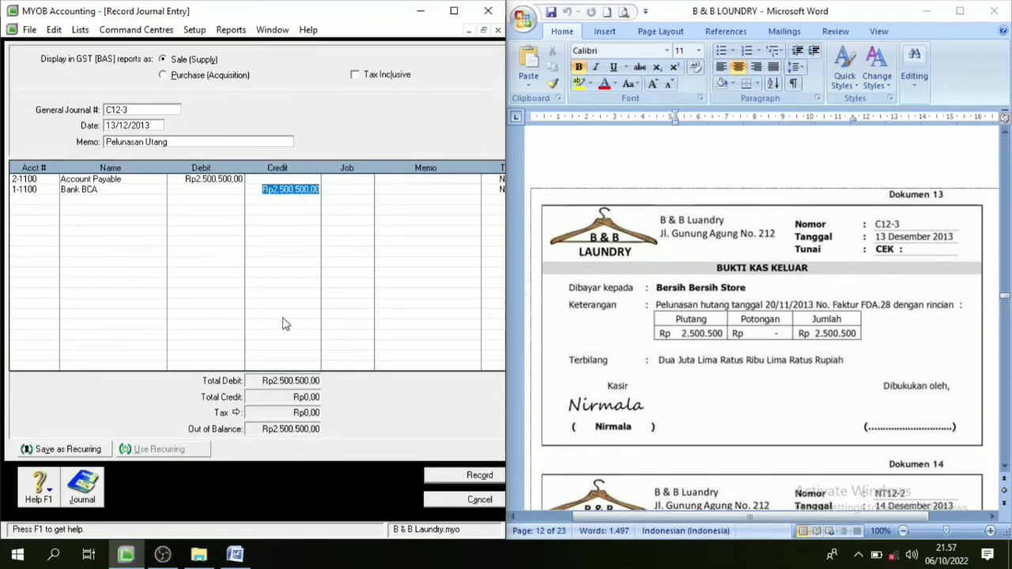
key(Tab)
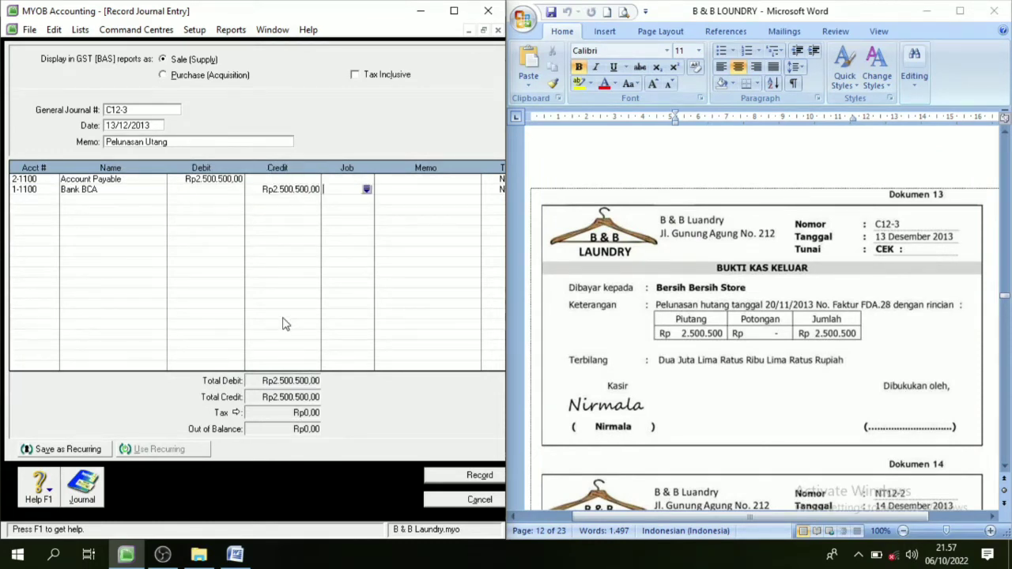
click(466, 477)
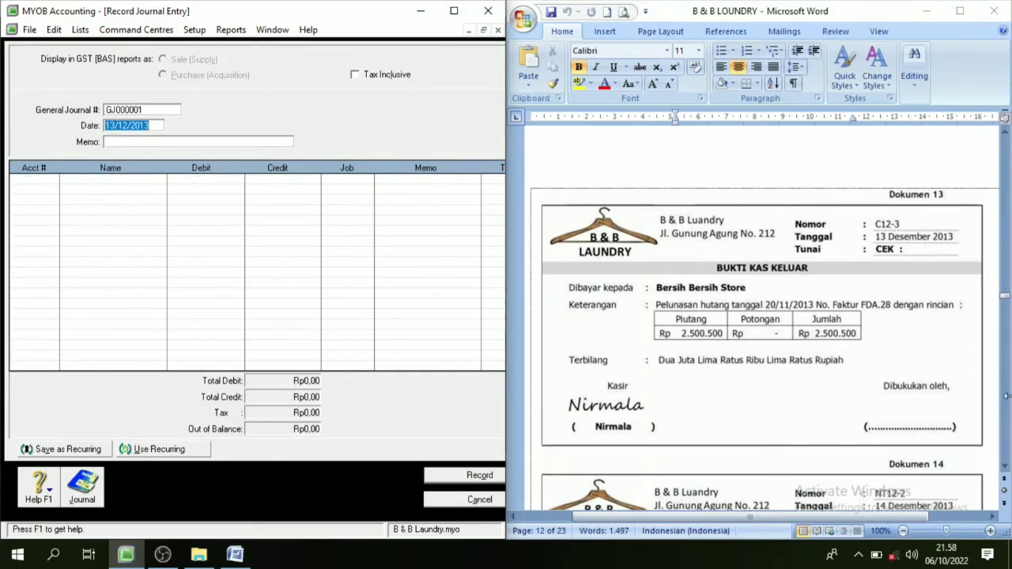
Number the new journal entry NT12-2 and date it 14/12/2013, following the Dokumen 14 cash sales note
click(1004, 468)
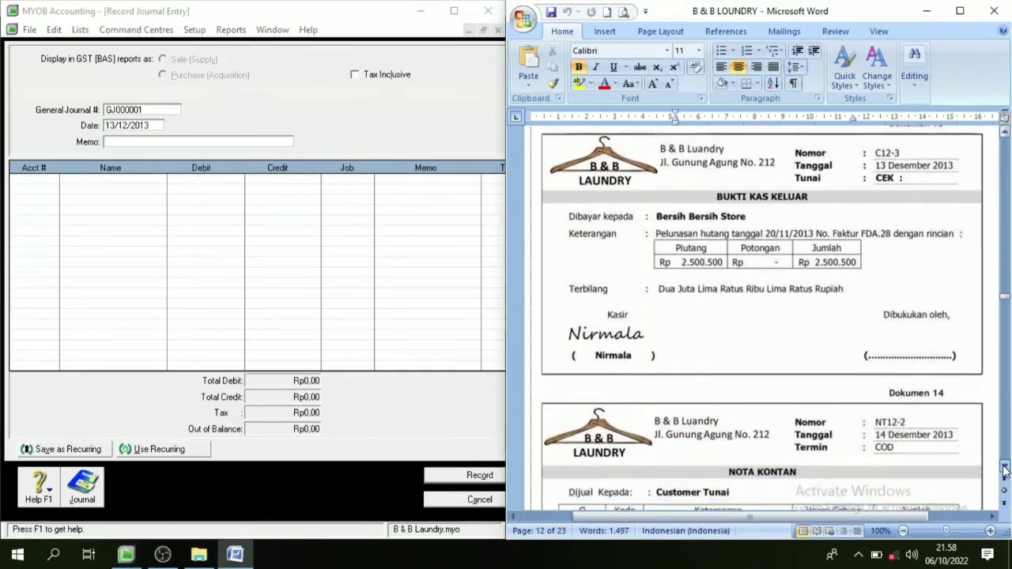
click(1005, 468)
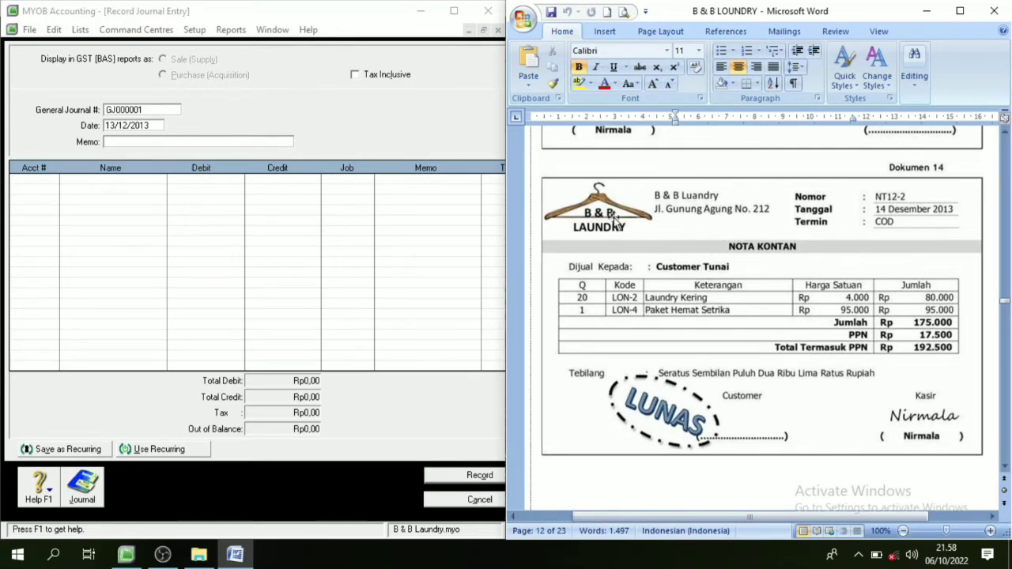
click(162, 111)
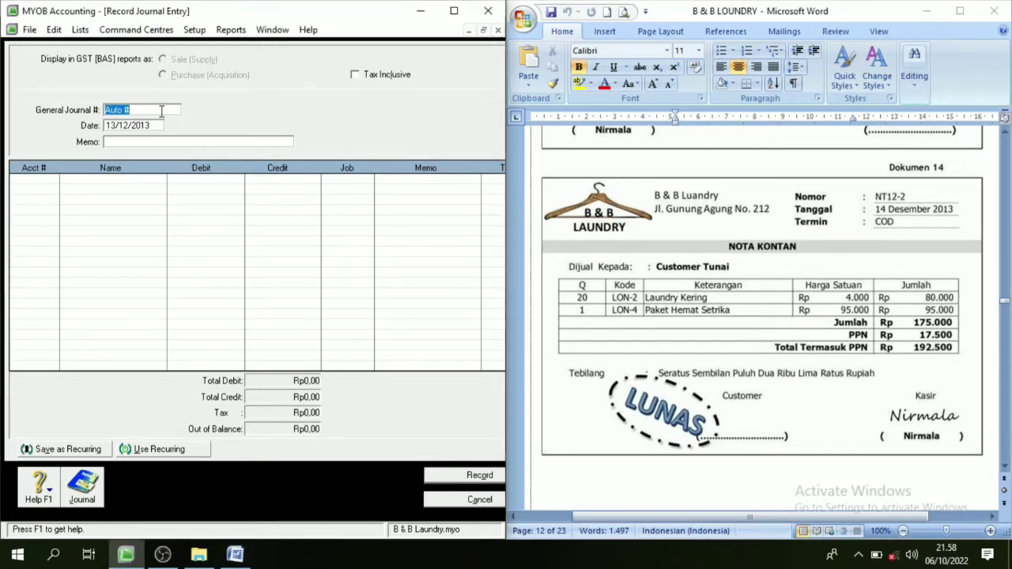
text(NT12-2)
key(Tab)
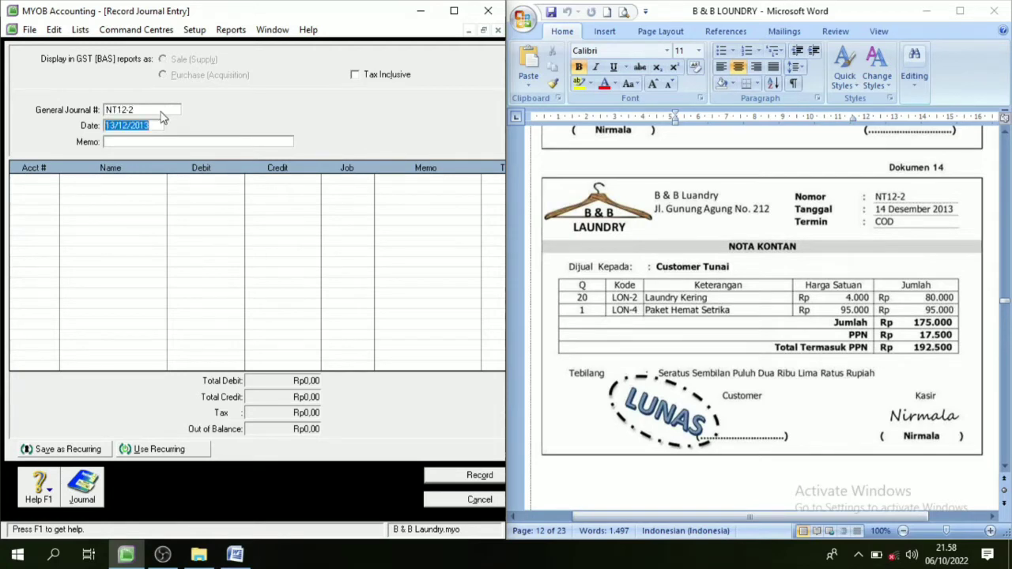
key(BackSpace)
text(14/1)
key(Tab)
Enter "Penjulan Jasa Tunai" as the memo of entry NT12-2
text(Penjula)
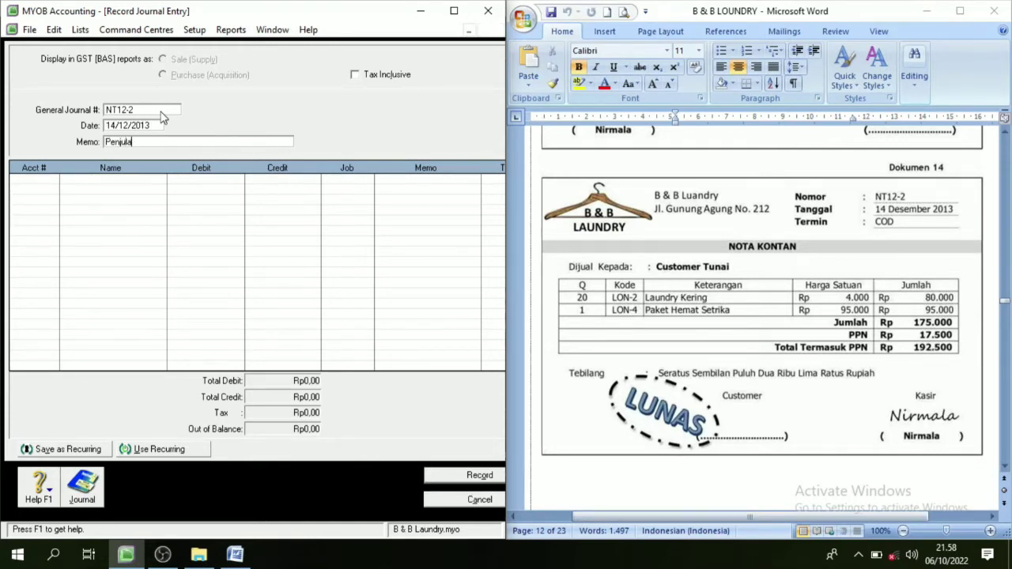
text(n Jasa Tunai)
key(Tab)
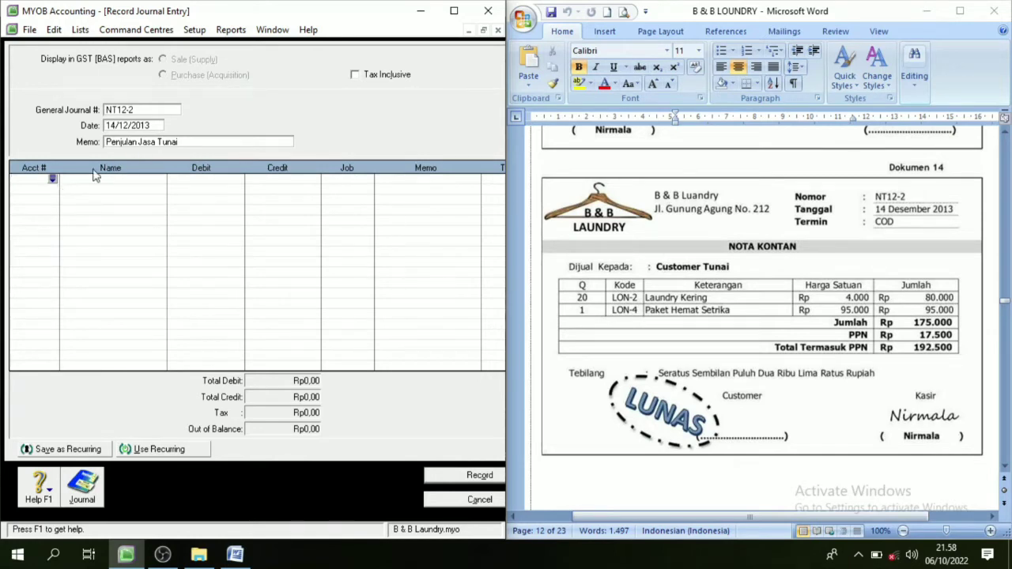
Add Cash On Hand (1-1200) as the first line with a debit of Rp192.500
click(52, 181)
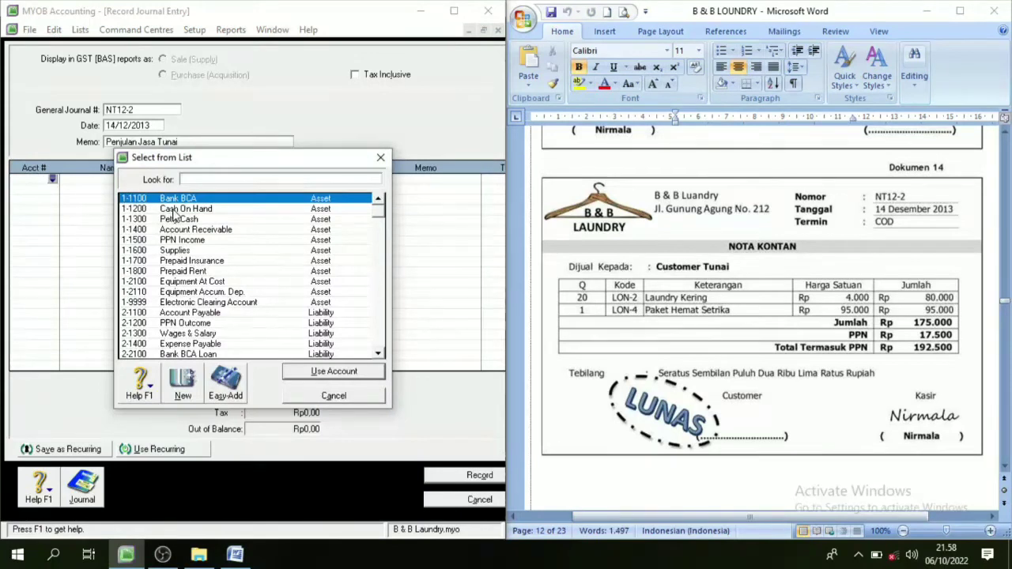
text(1-1200)
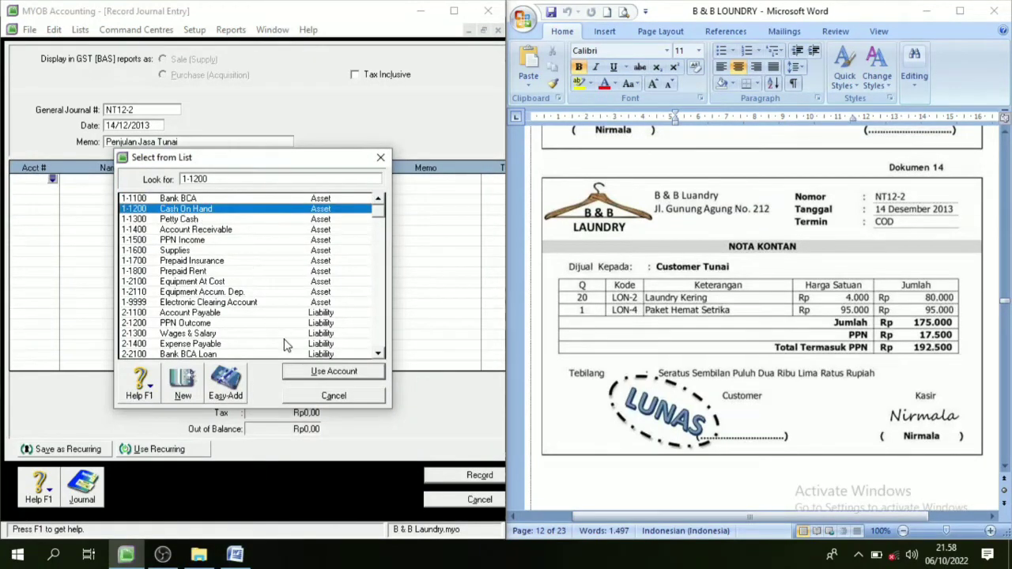
click(313, 373)
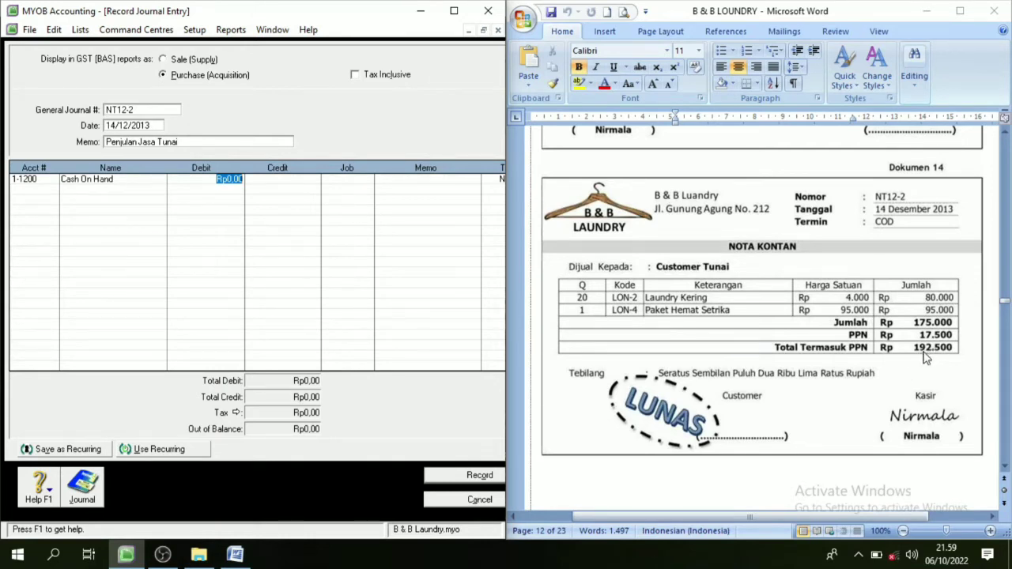
text(192.50)
text(0)
key(Tab)
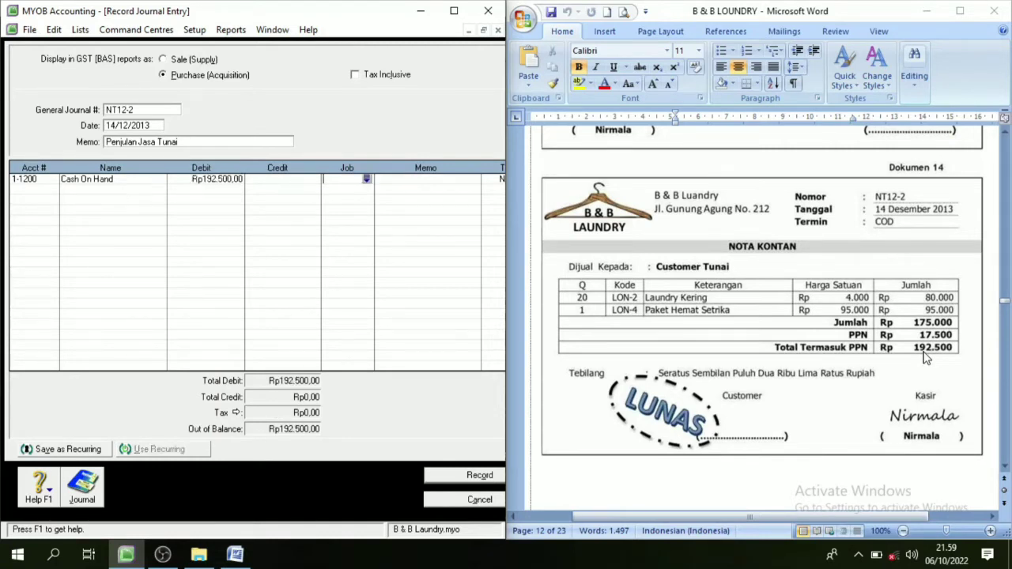
Add Laundry Income (4-1000) as the second line of entry NT12-2 with a credit of 175000
click(27, 189)
click(52, 191)
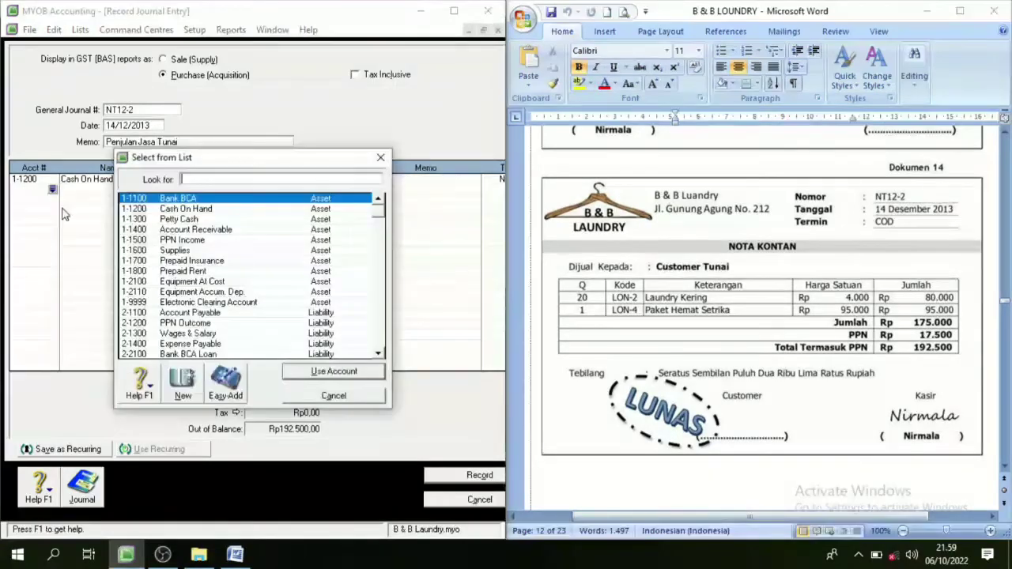
click(379, 357)
click(379, 357)
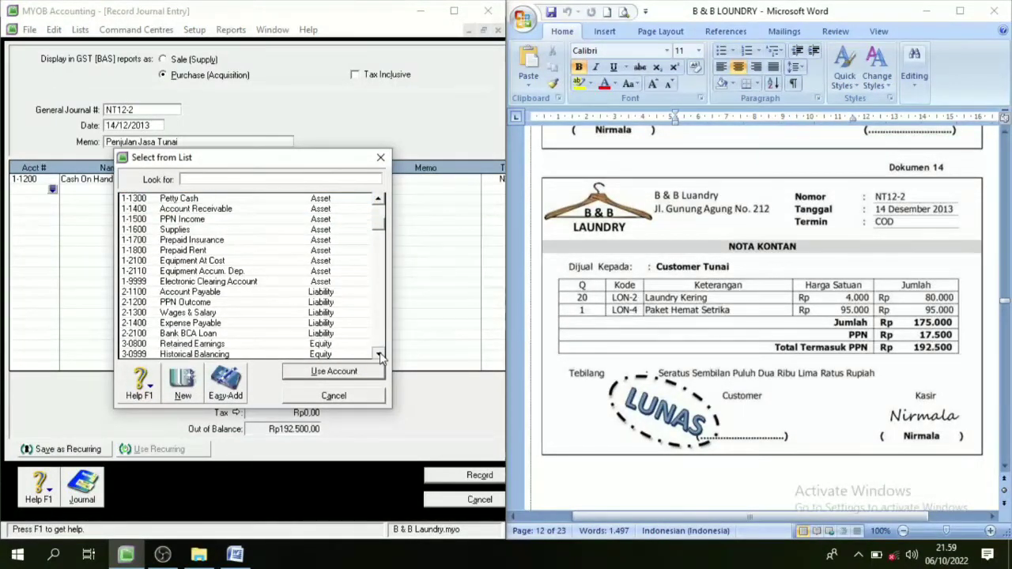
click(379, 357)
click(379, 357)
click(380, 357)
click(380, 356)
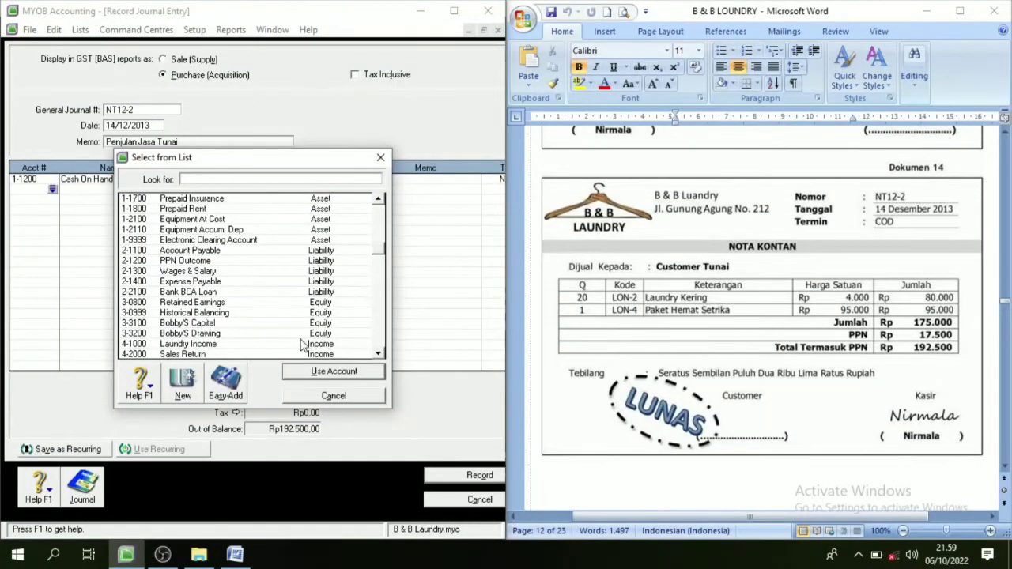
click(203, 346)
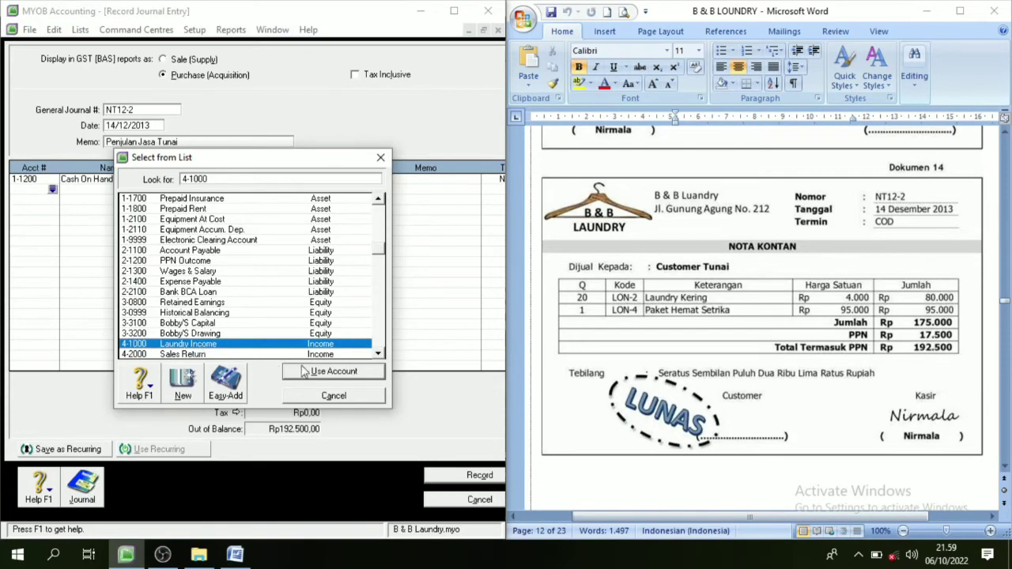
click(327, 378)
key(Tab)
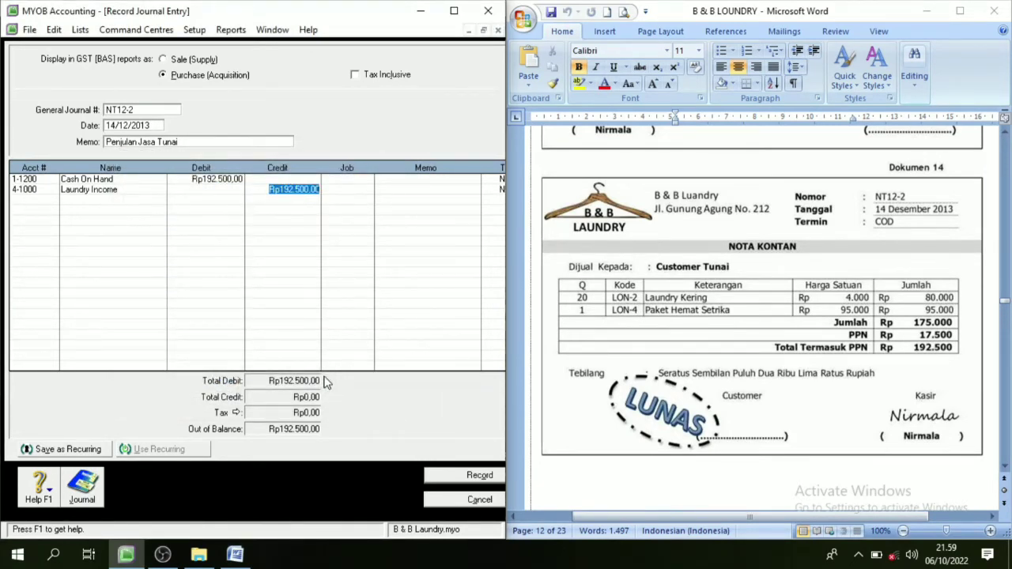
text(175000)
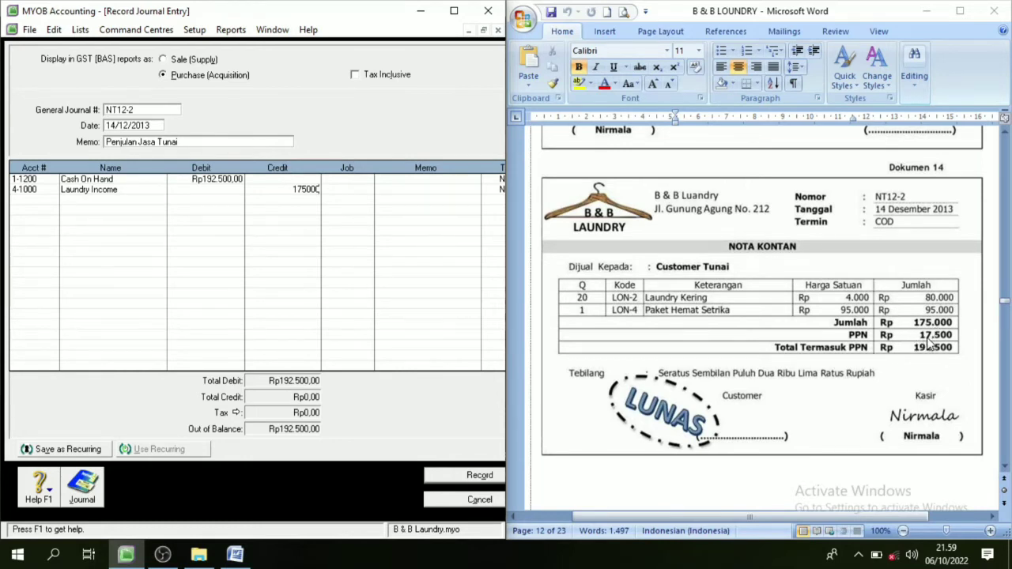
Add PPN Outcome (2-1200) as the third line with a credit of Rp17.500 and record entry NT12-2
click(38, 202)
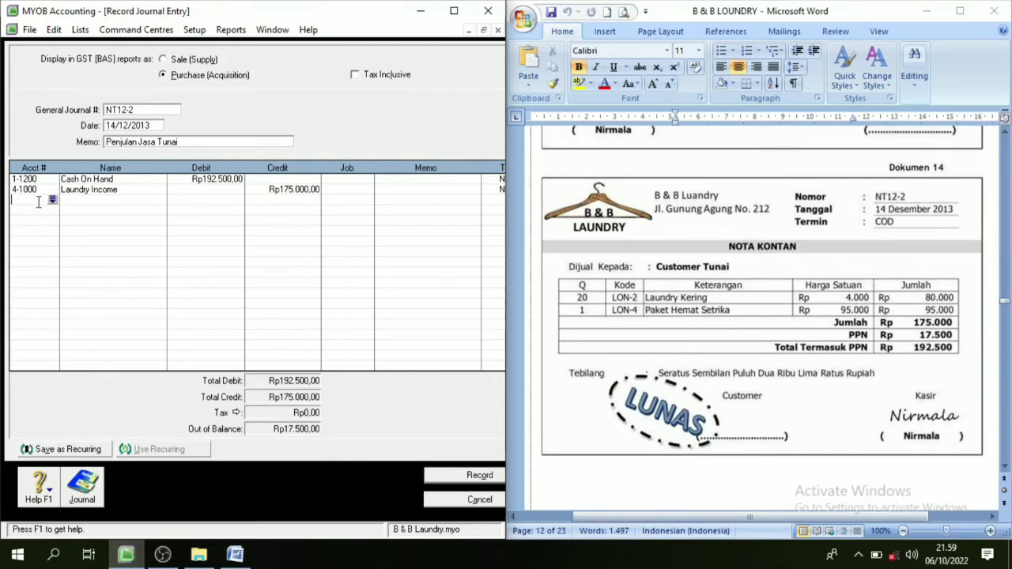
click(52, 199)
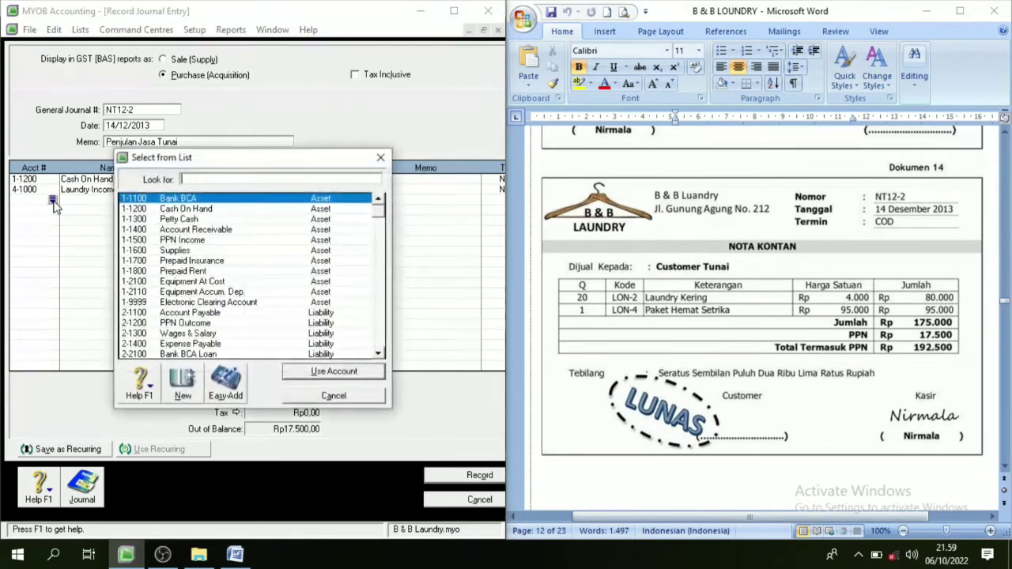
text(2-1200)
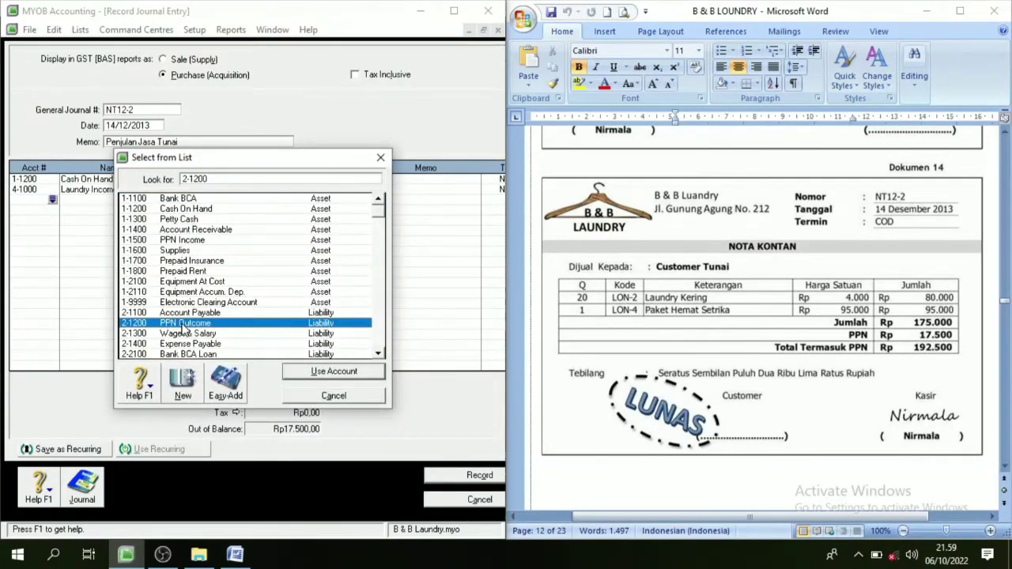
click(322, 372)
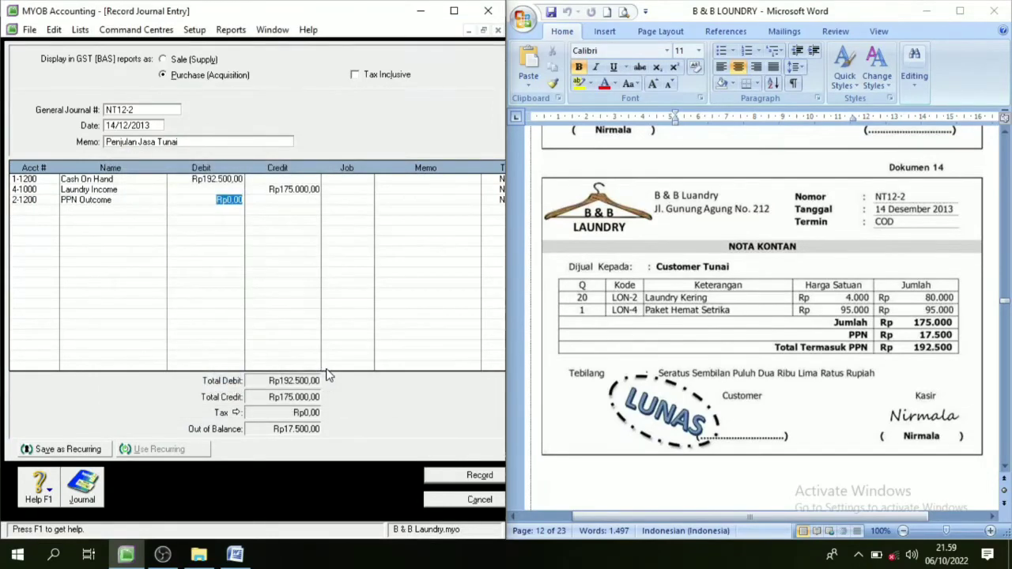
key(Tab)
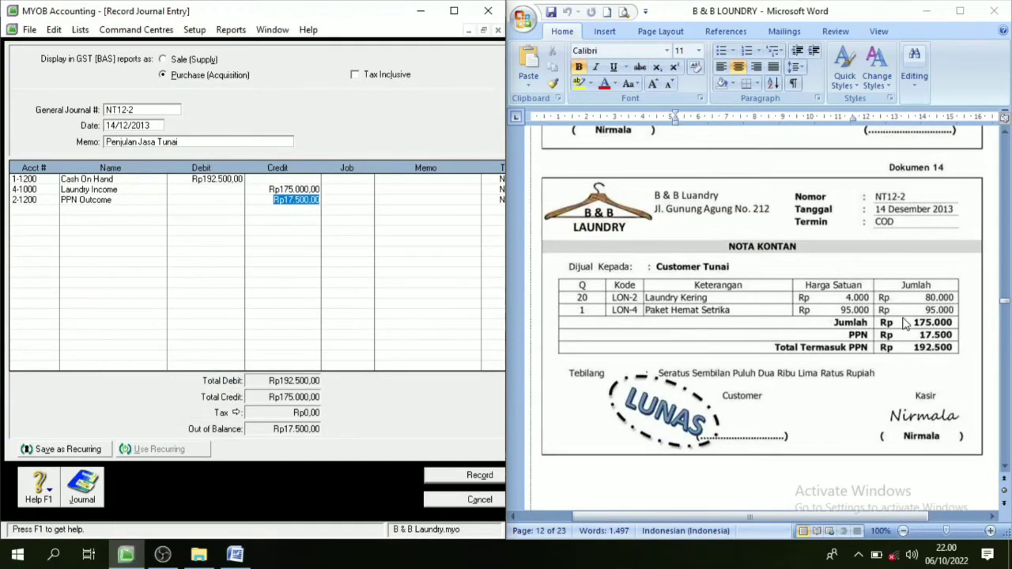
key(Tab)
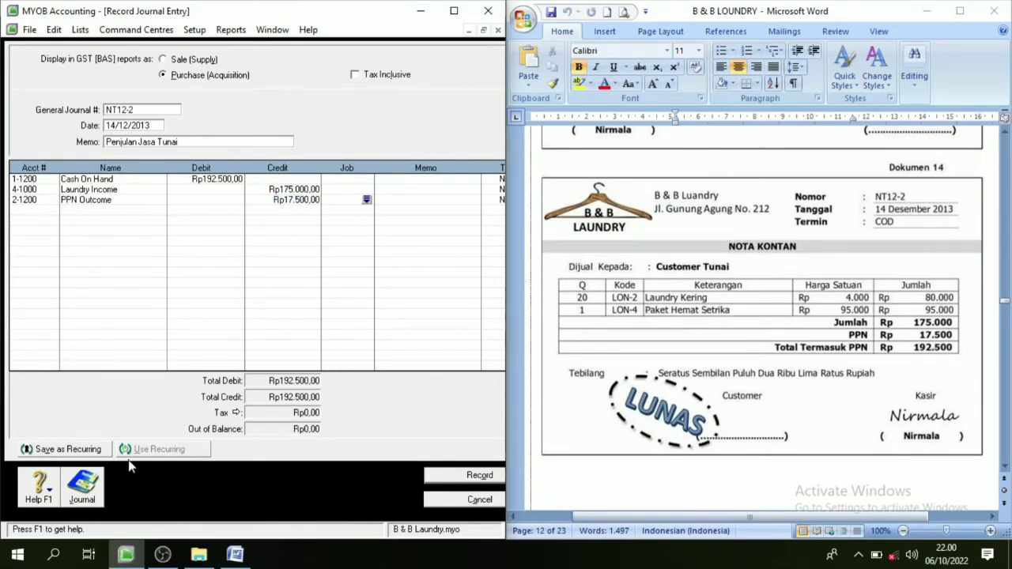
click(477, 479)
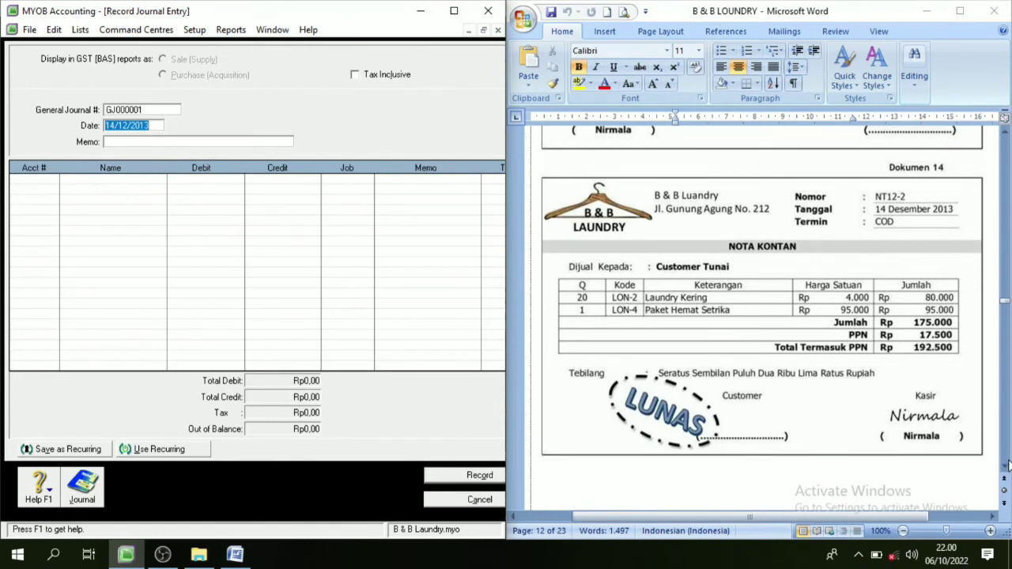
Number the new journal entry VKK-3 and date it 14/12/2013, using the Dokumen 15 petty cash voucher
drag(1007, 470, 1006, 467)
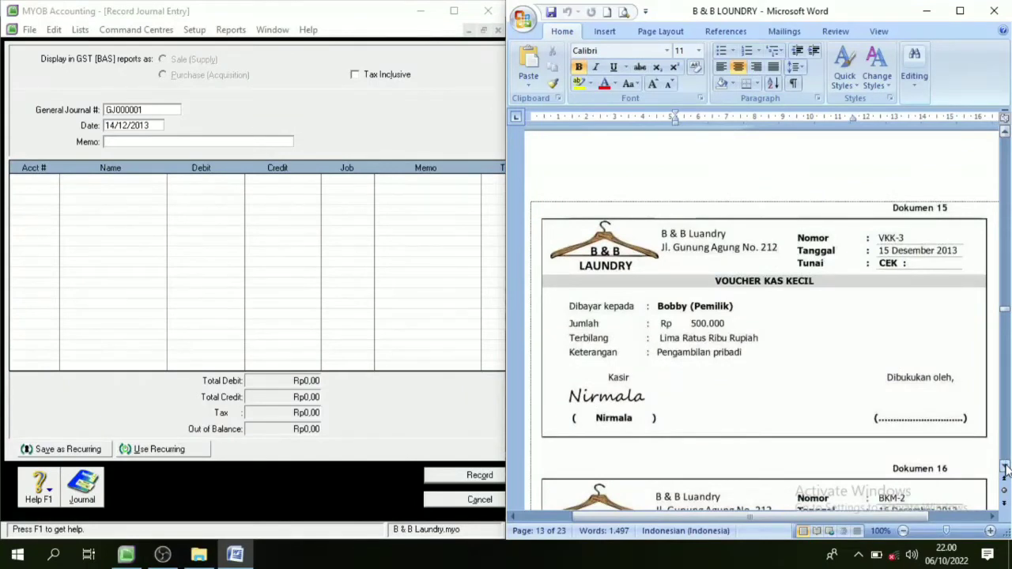
drag(1006, 468, 1006, 468)
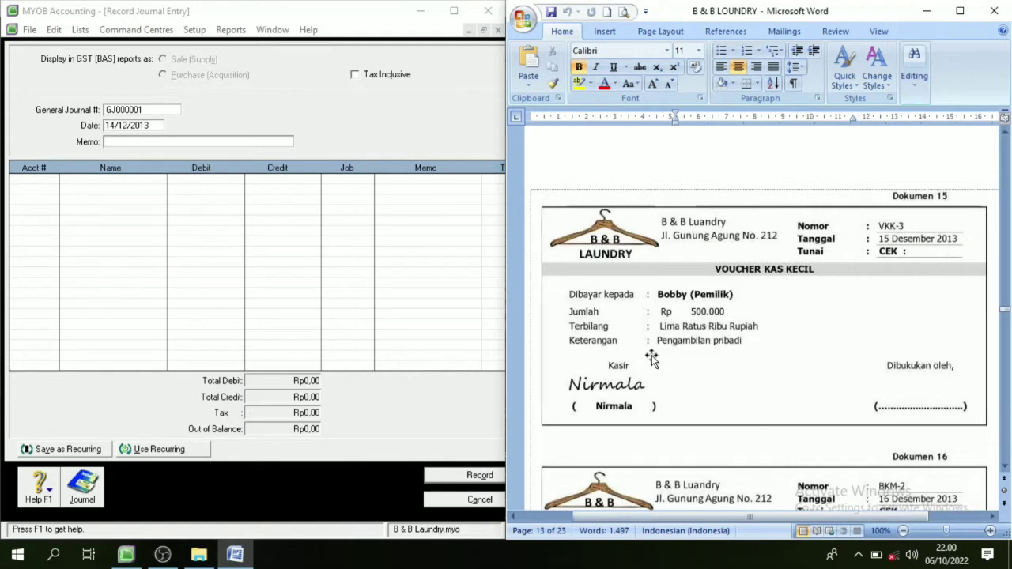
click(148, 111)
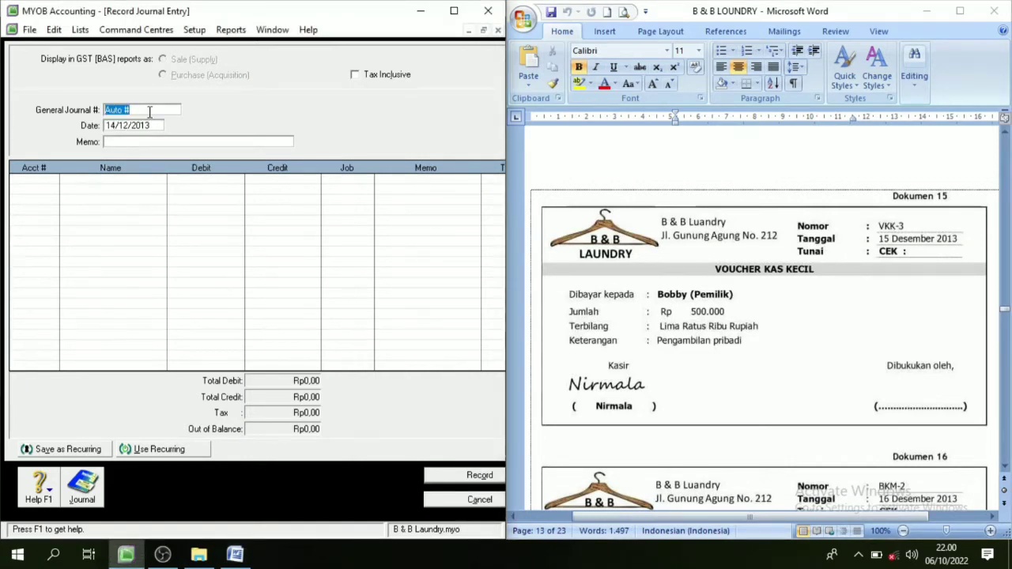
text(VKK-3)
key(Tab)
text(14/1)
key(Tab)
Enter "Prive" as the memo of entry VKK-3
click(29, 180)
click(147, 141)
text(pRIVE)
key(Tab)
Add the owner's drawing account (3-3200) as the first line of entry VKK-3 with a debit of 500.000
click(52, 179)
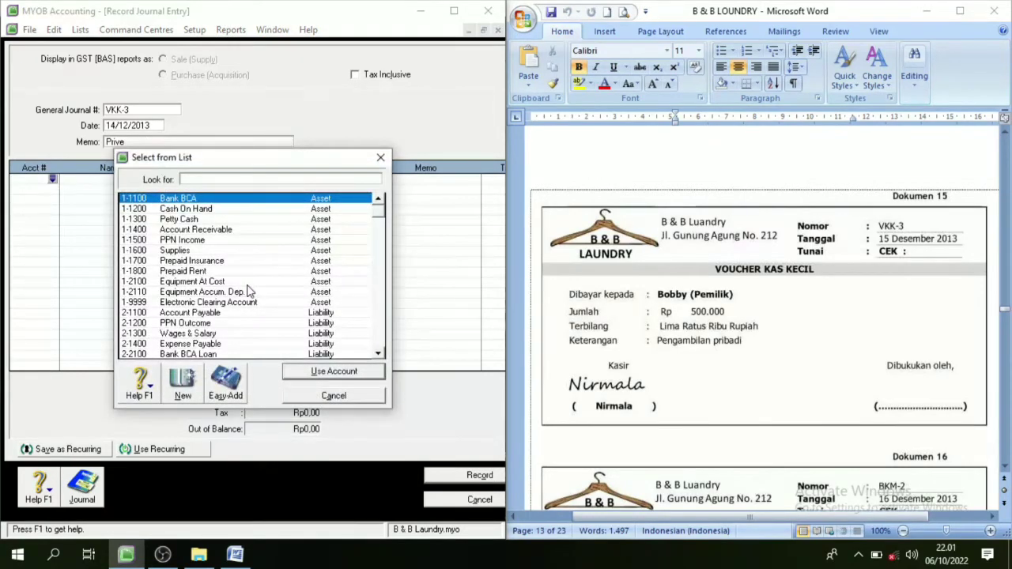
click(378, 356)
click(379, 355)
click(378, 355)
click(379, 355)
click(379, 356)
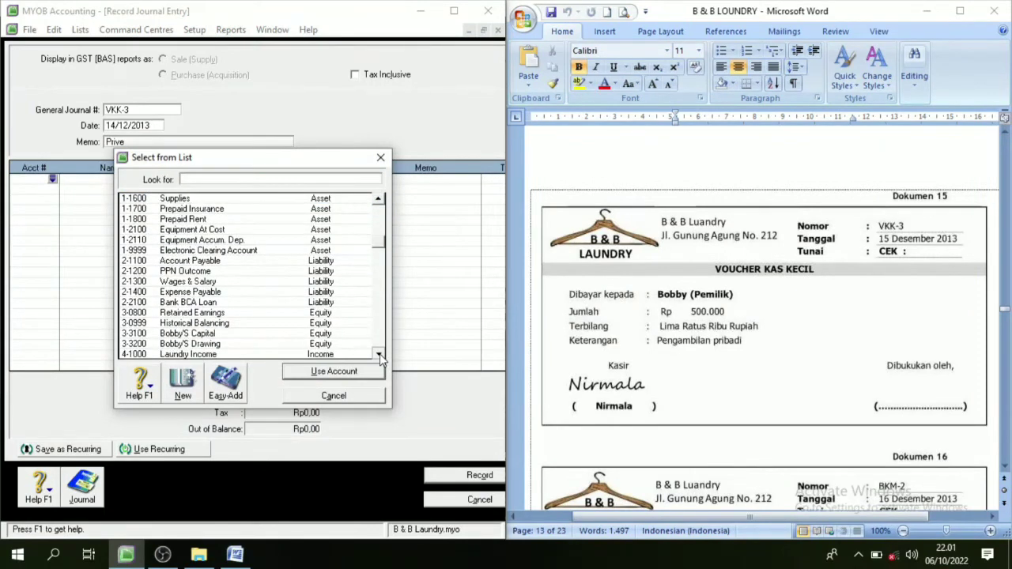
click(379, 355)
click(378, 355)
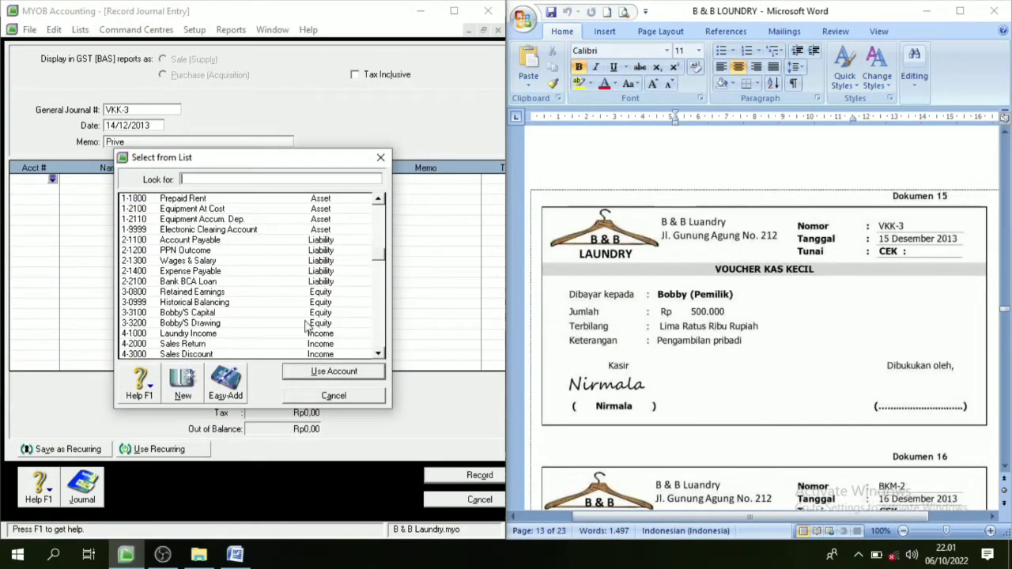
click(176, 323)
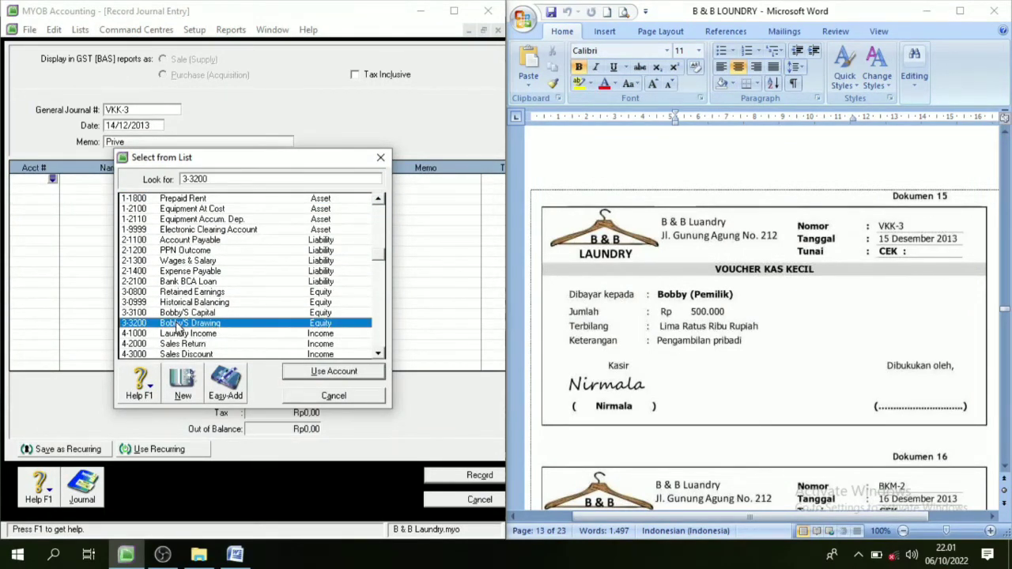
click(332, 372)
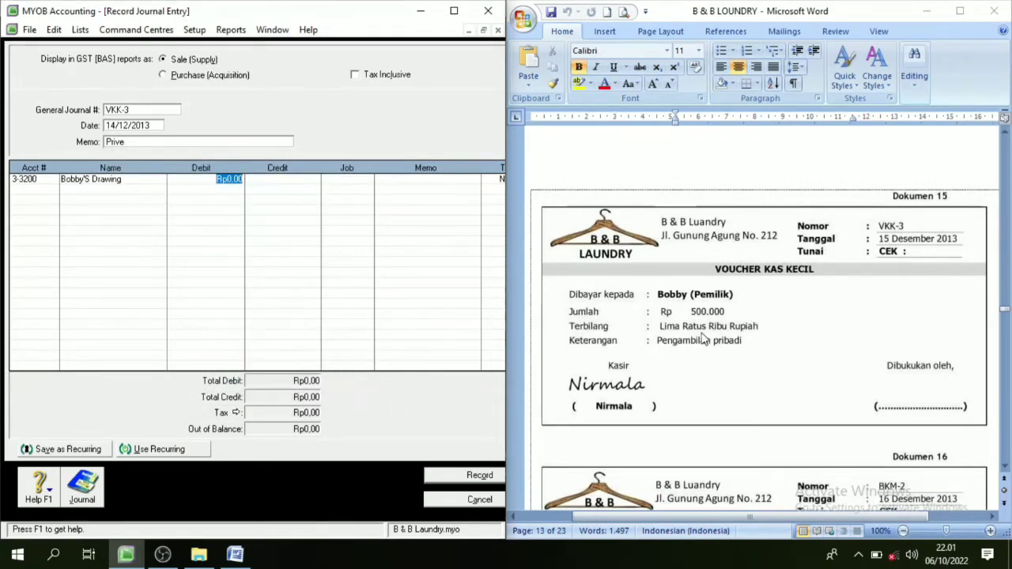
text(500.000)
key(Tab)
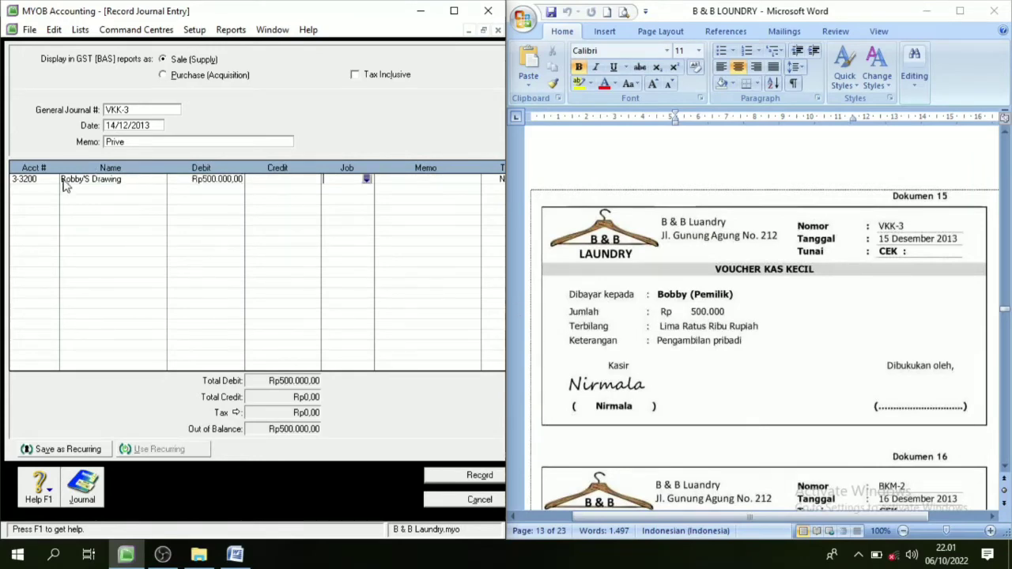
Add Petty Cash (1-1300) as the second line with a credit of Rp500.000 and record entry VKK-3
click(37, 190)
click(52, 190)
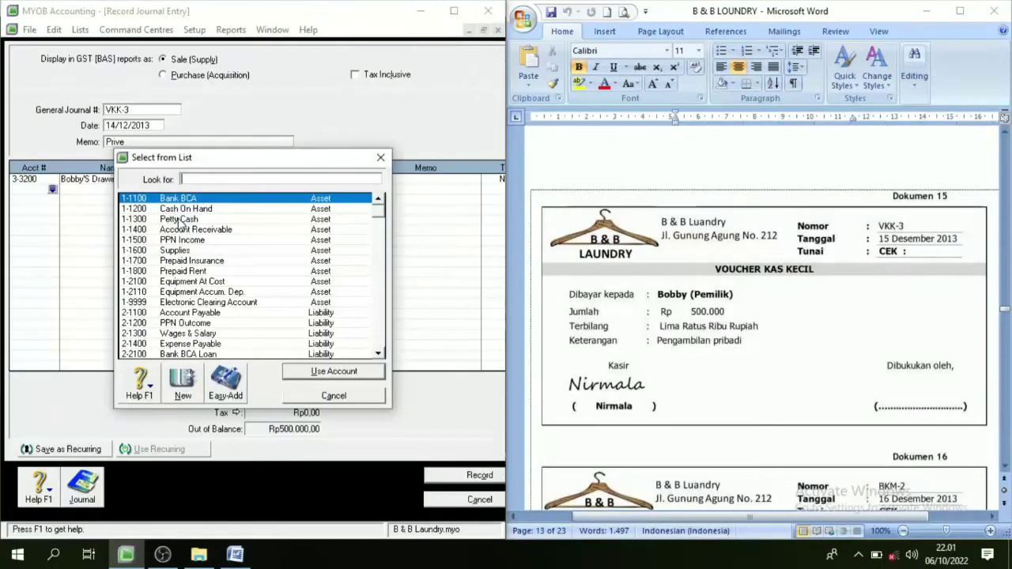
click(177, 219)
click(325, 377)
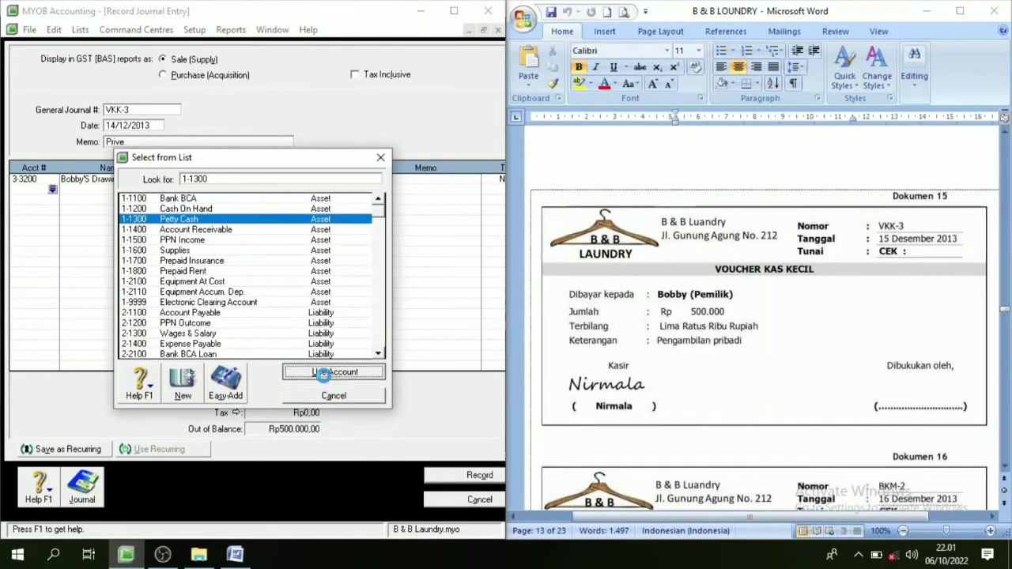
key(Tab)
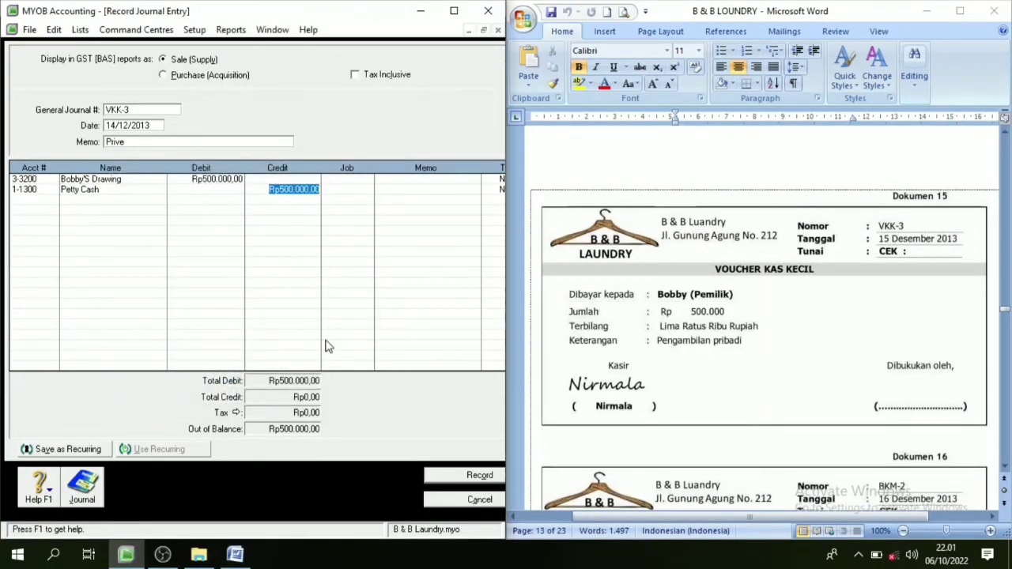
key(Tab)
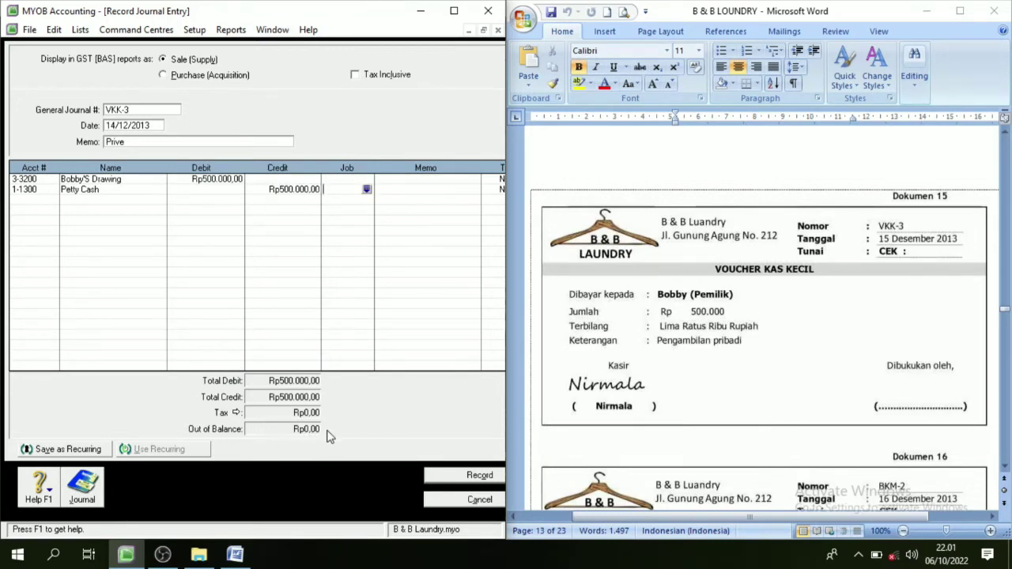
click(477, 483)
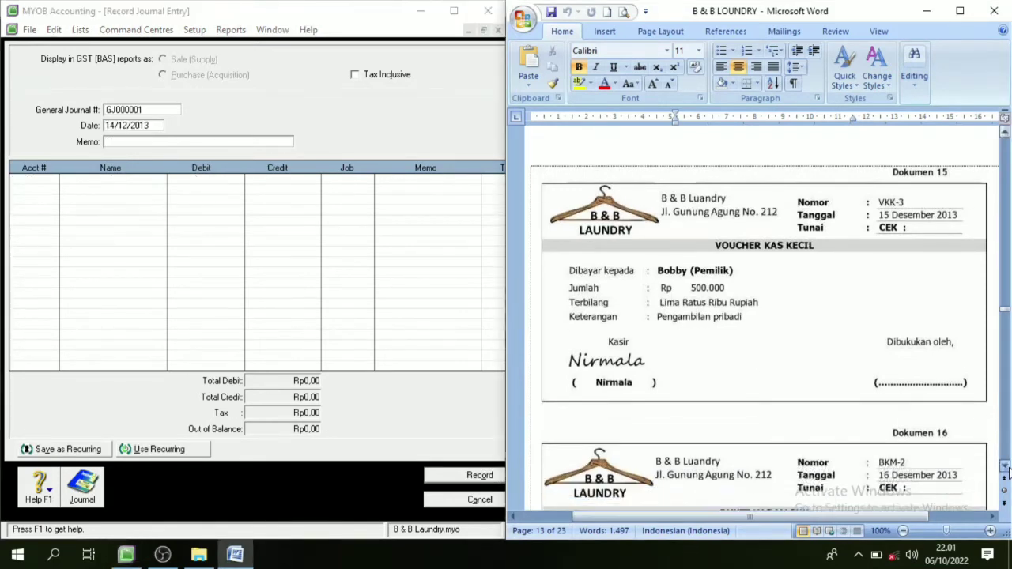
Fill in the next entry's header from Dokumen 16: number BKM-2, date 16/12/2013, memo "Penerimaan Piutang"
scroll(1009, 473, down, 5)
scroll(1008, 472, down, 1)
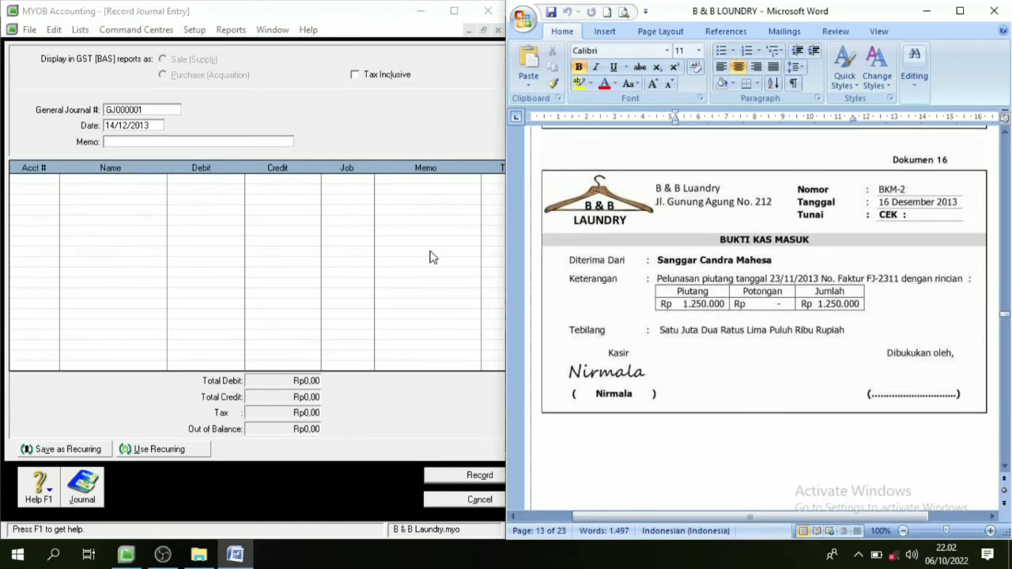
click(150, 108)
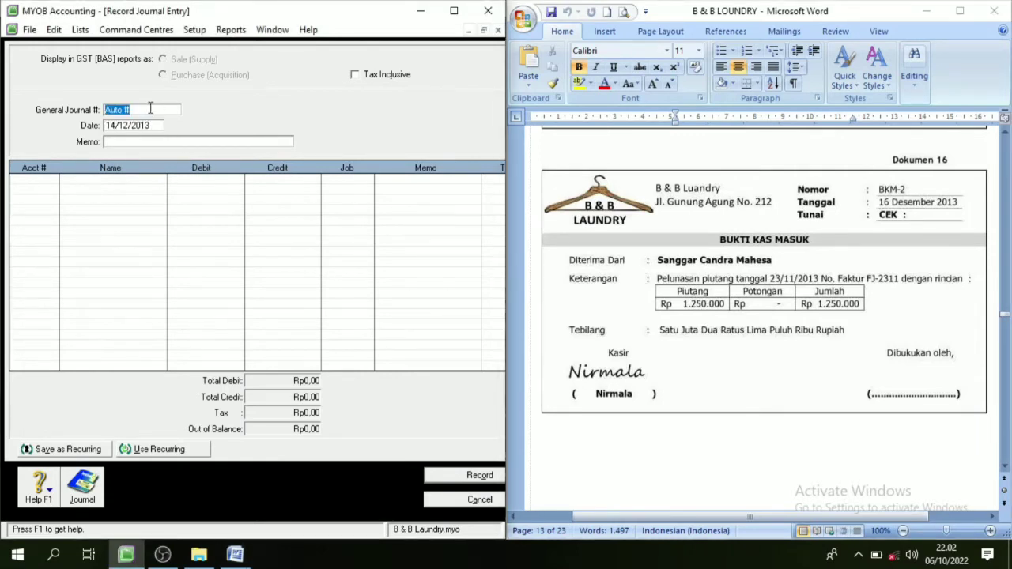
text(BKM-2)
key(Tab)
text(16)
key(Tab)
text(pENER)
key(Tab)
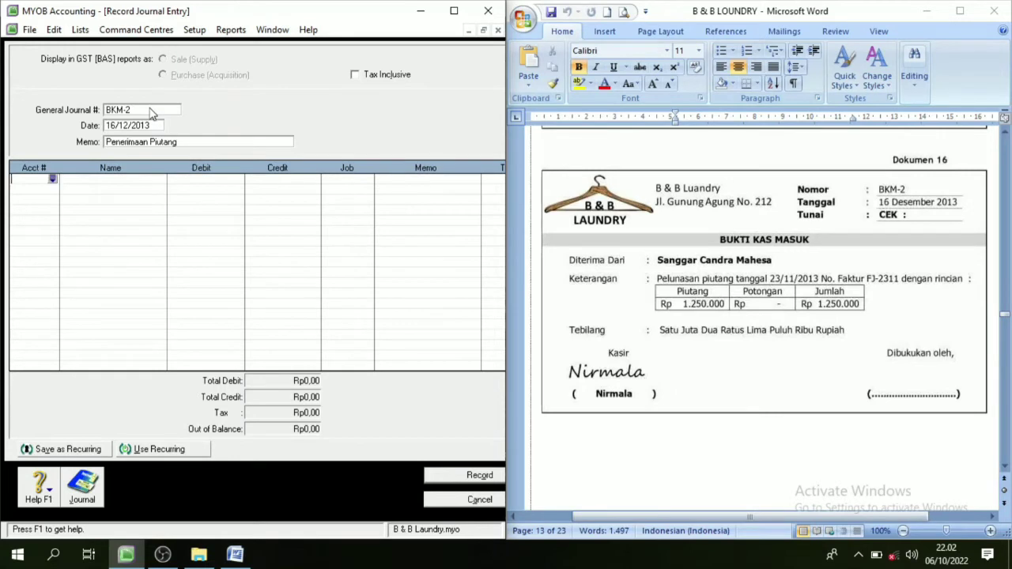
Add Cash On Hand (1-1200) as the first line of entry BKM-2 with a debit of 1250000
click(53, 178)
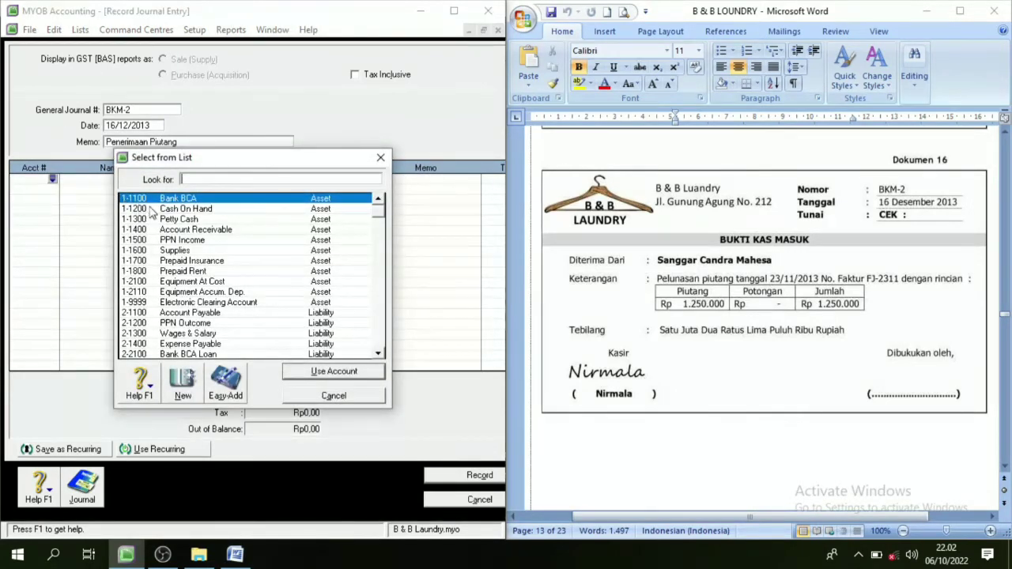
text(1-1200)
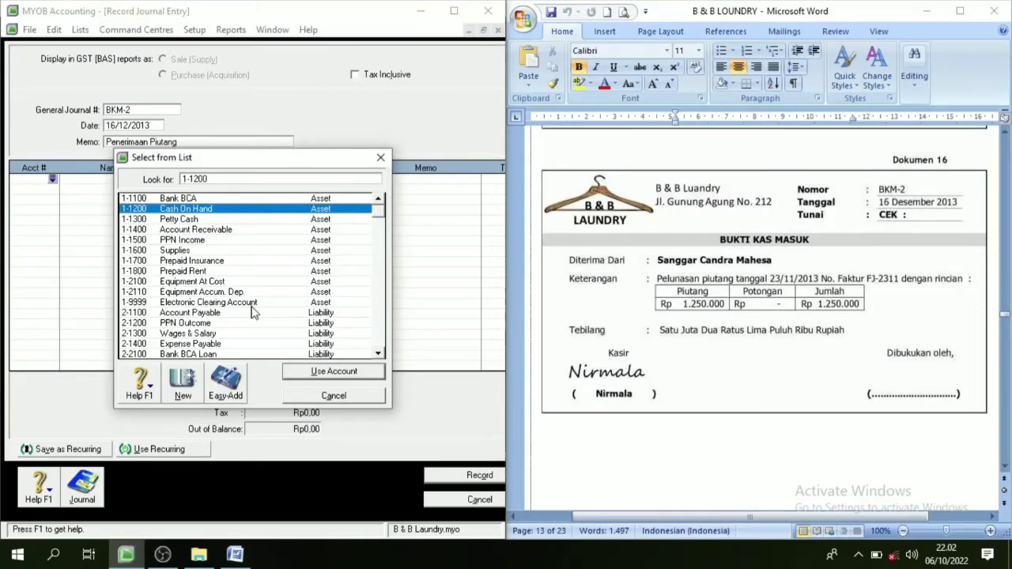
click(308, 373)
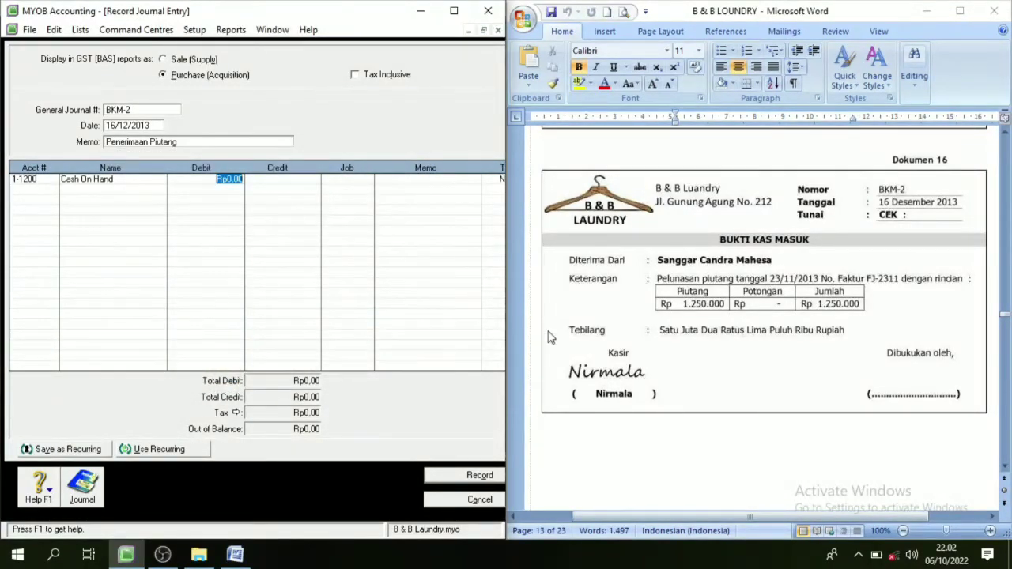
text(1250000)
key(Tab)
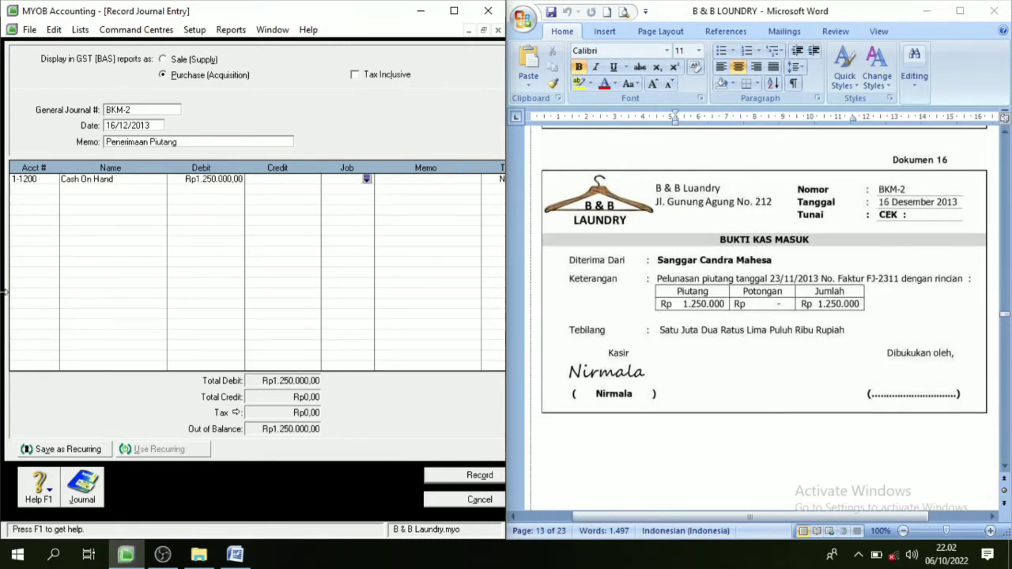
Add Account Receivable (1-1400), accepting the linked account, with a credit of Rp1.250.000, and record entry BKM-2
click(47, 190)
click(52, 191)
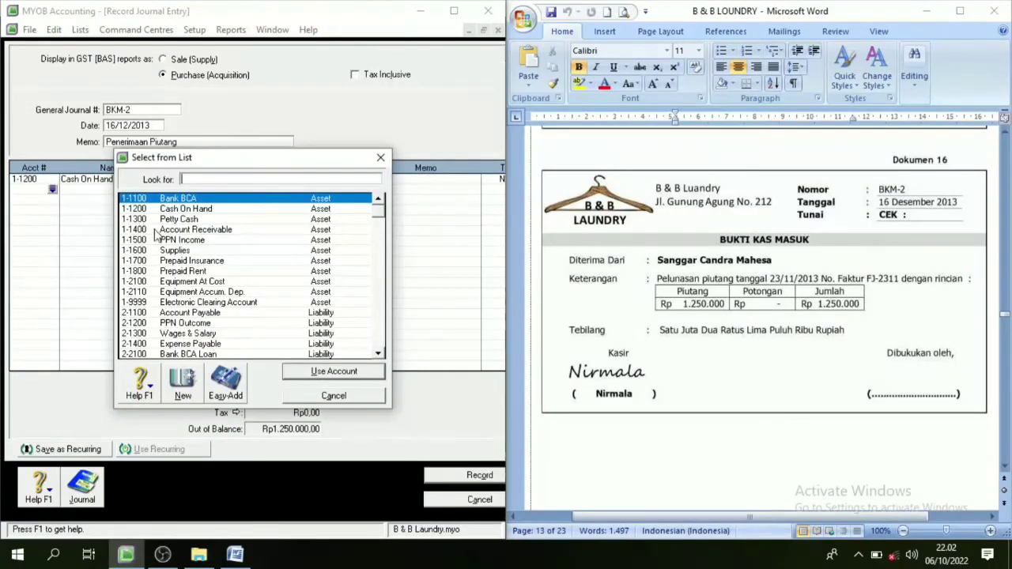
text(1-1400)
click(327, 377)
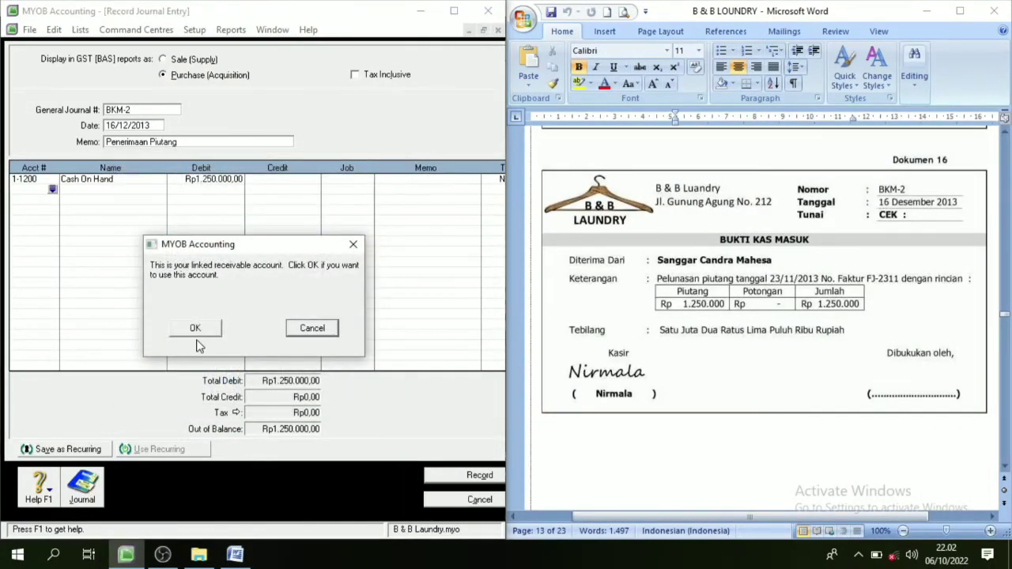
click(195, 329)
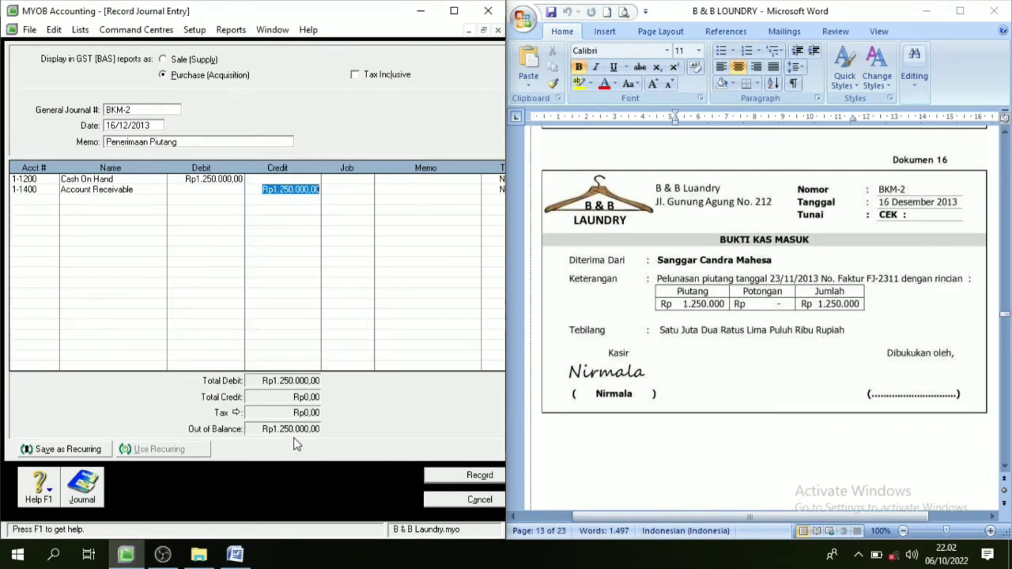
key(Tab)
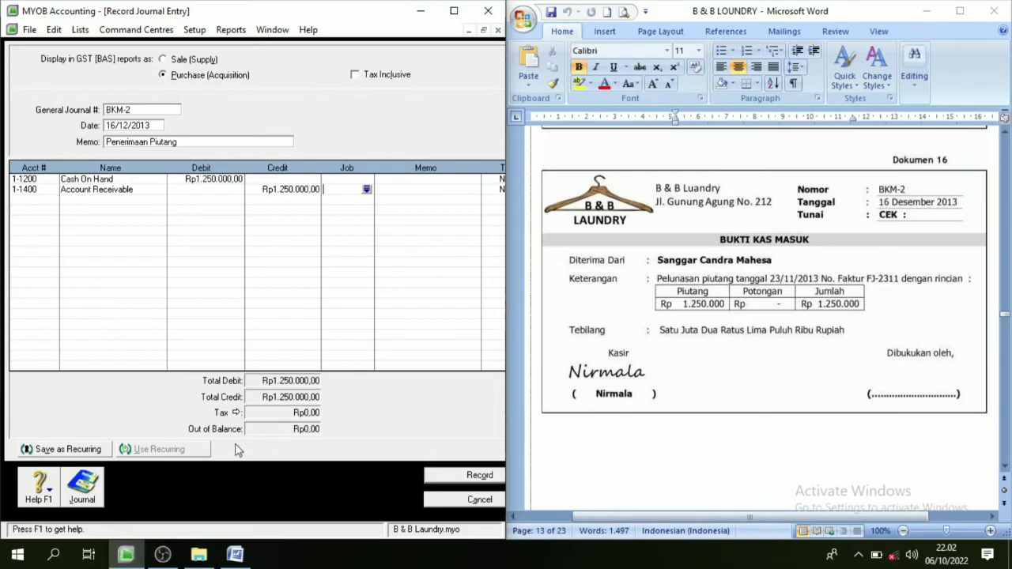
click(479, 476)
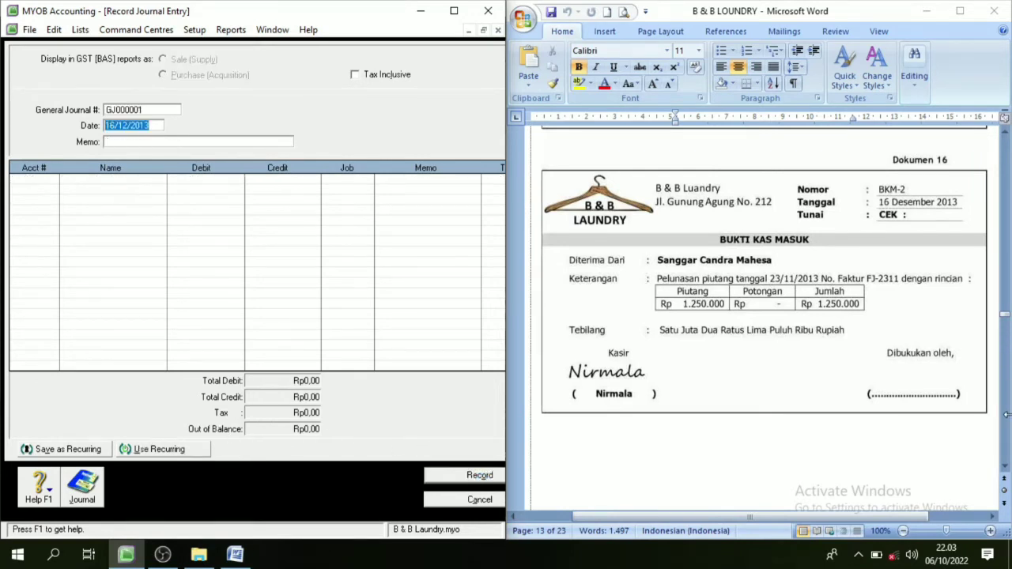
Fill in the next entry's header from Dokumen 17: number FT12-32, date 17/12/2013, memo "Pembelian Perlengkapan Kredit"
click(1006, 468)
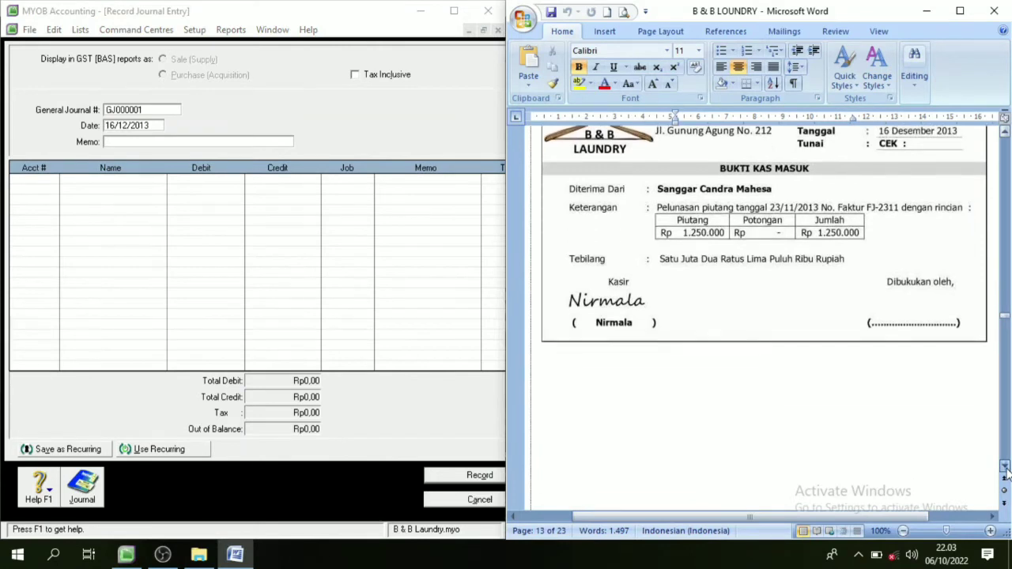
drag(1006, 468, 1006, 468)
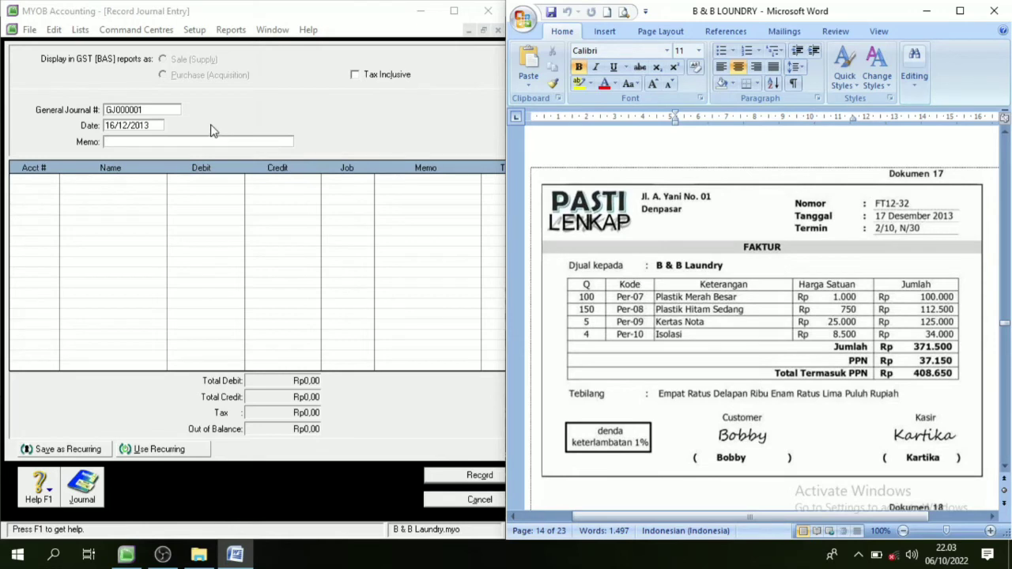
click(154, 111)
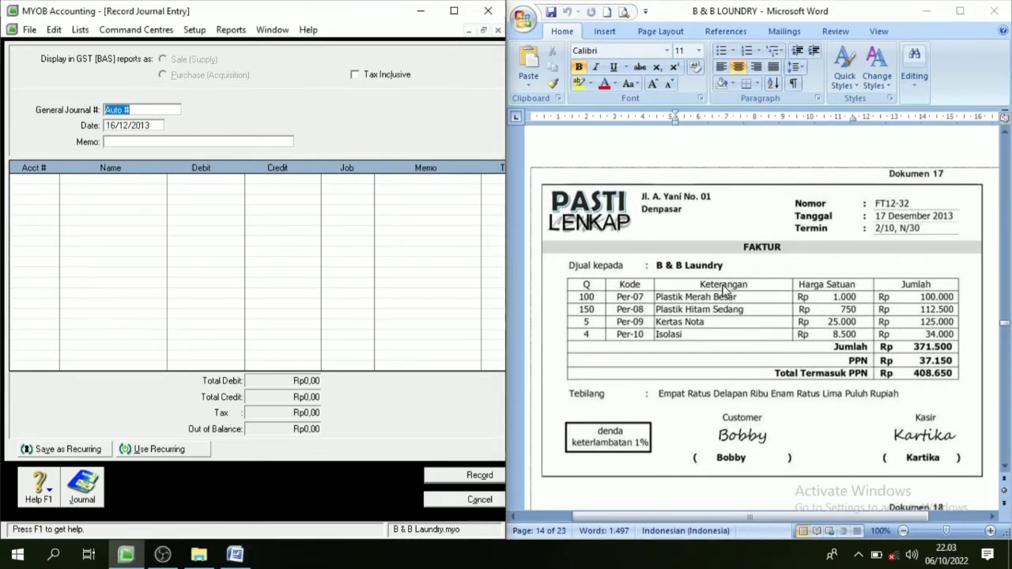
text(FT12-32)
key(Tab)
text(1)
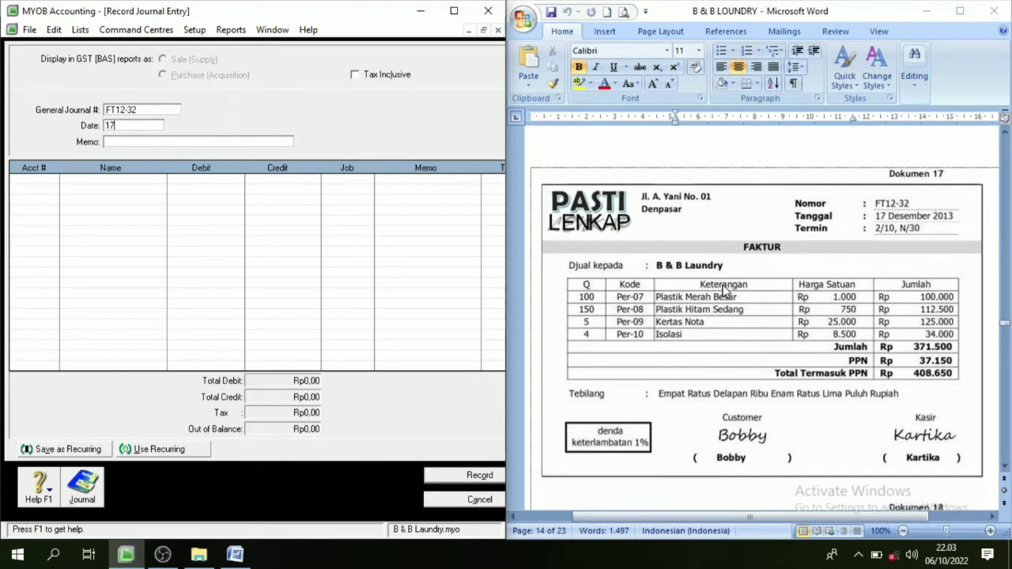
text(7/12/2013)
key(Tab)
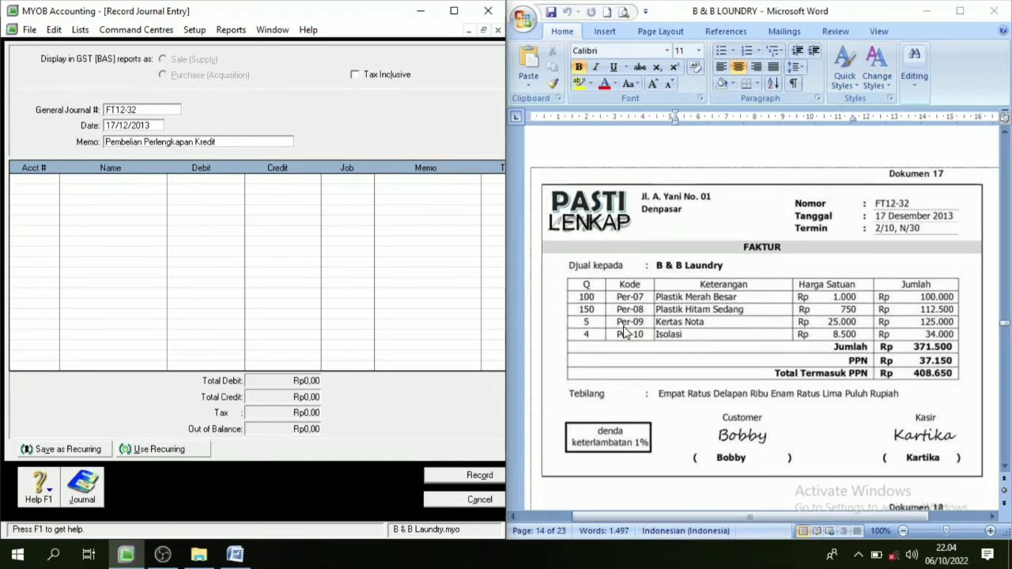
key(Tab)
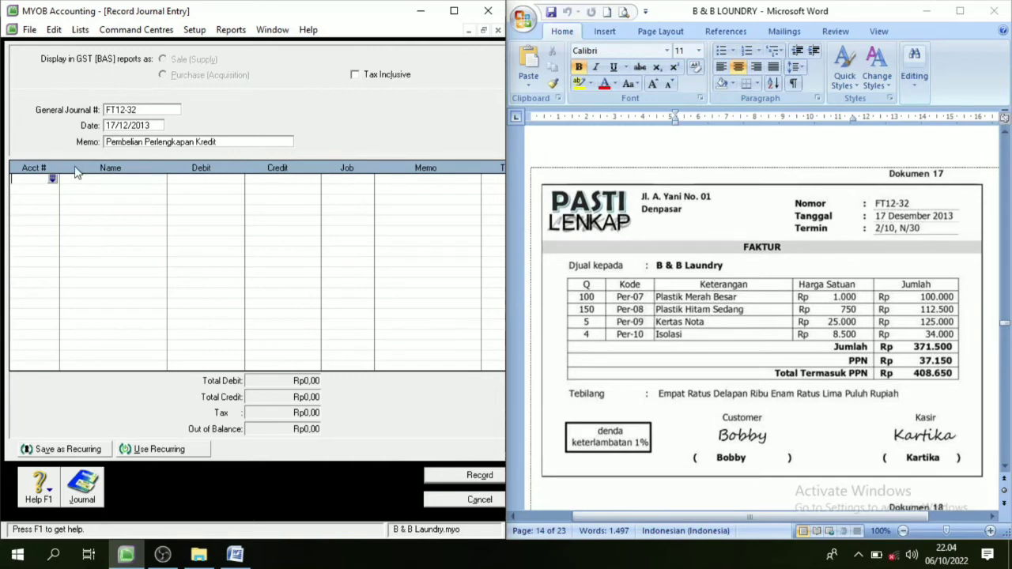
Add Supplies (1-1600) as the first line of entry FT12-32 with a debit of Rp371.500
click(51, 179)
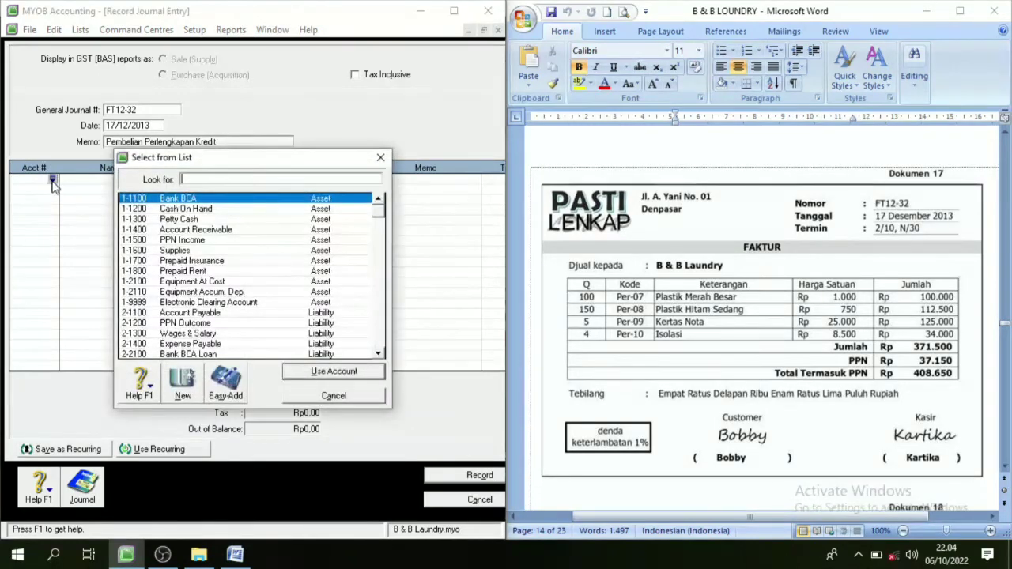
click(172, 252)
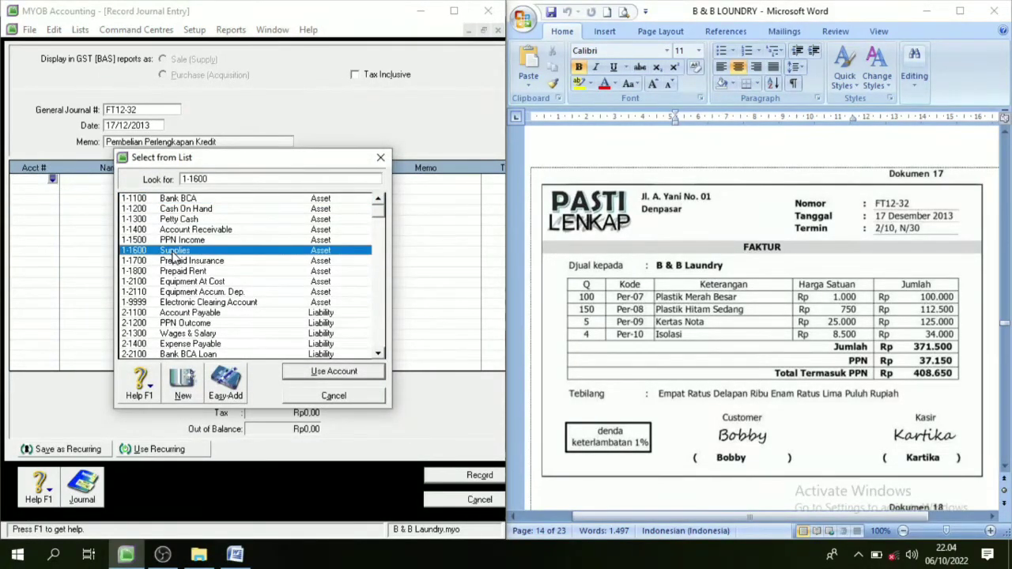
click(316, 372)
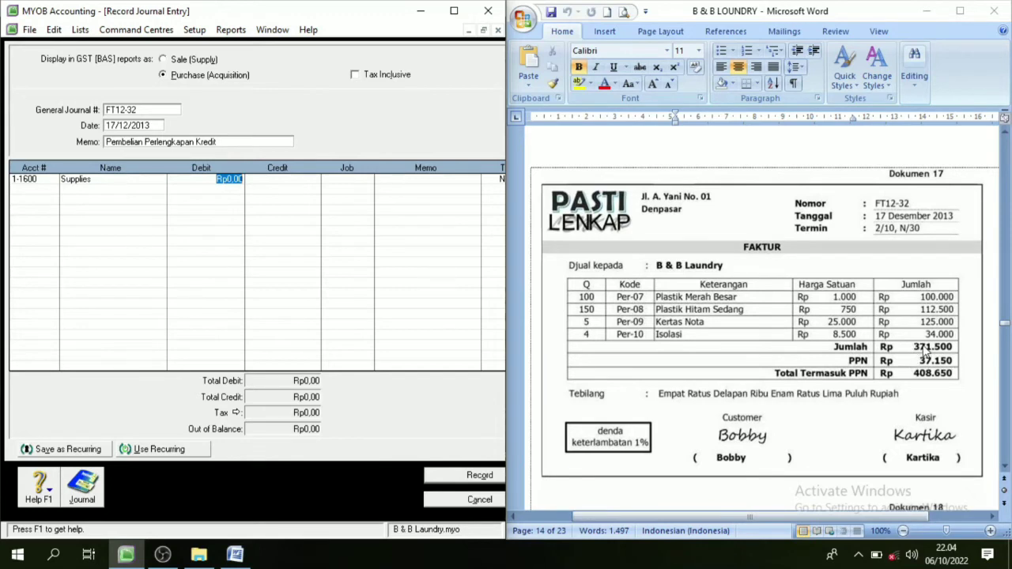
text(371.500)
key(Tab)
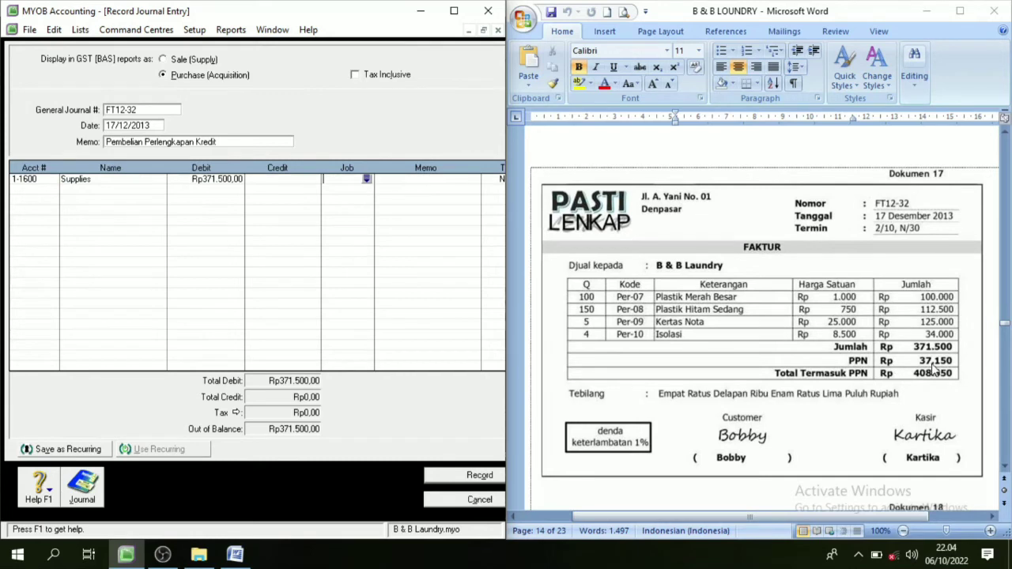
Add PPN Income (1-1500) as the second line of entry FT12-32 with a debit of Rp37.150
click(46, 188)
click(52, 191)
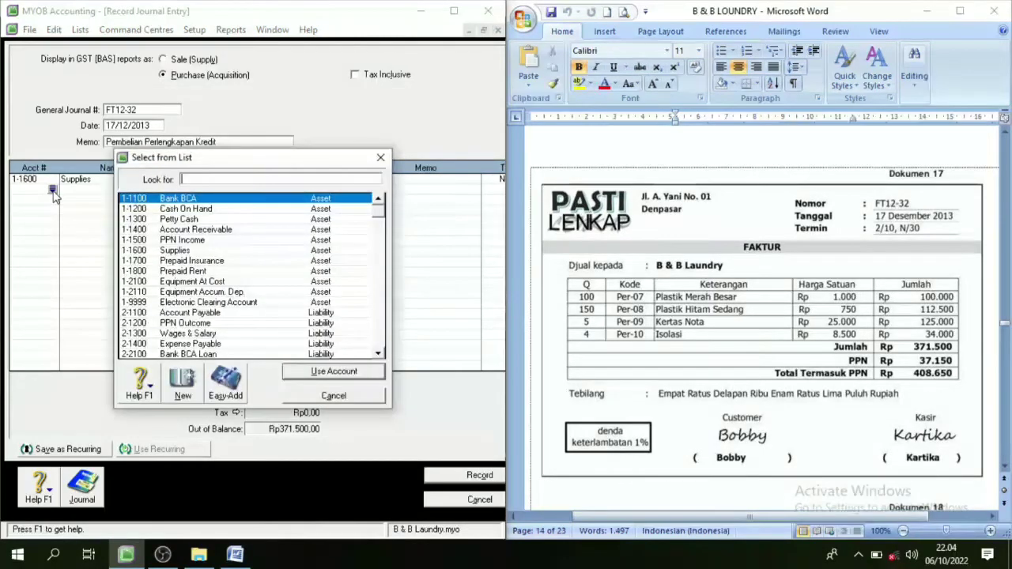
click(196, 240)
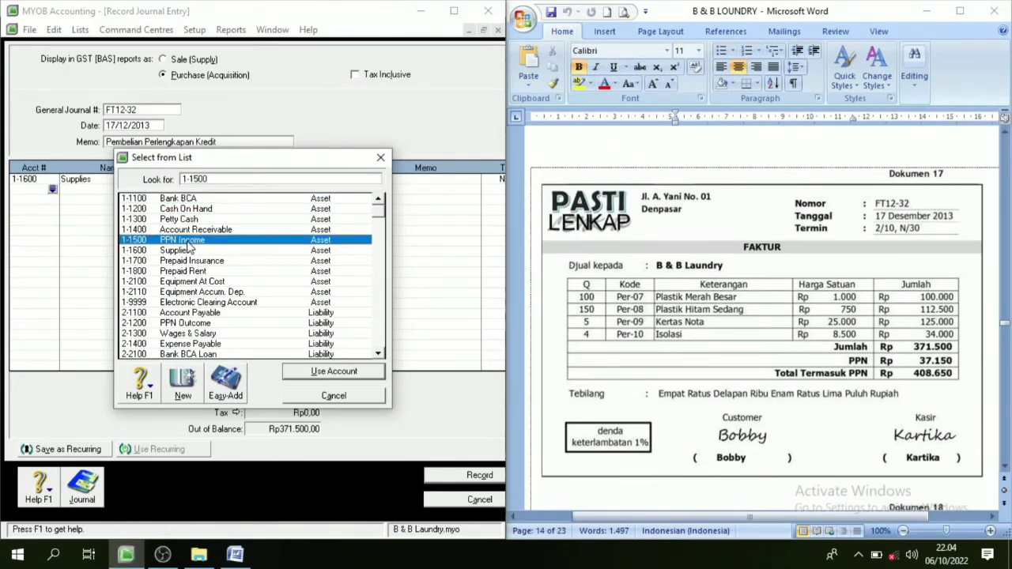
click(354, 378)
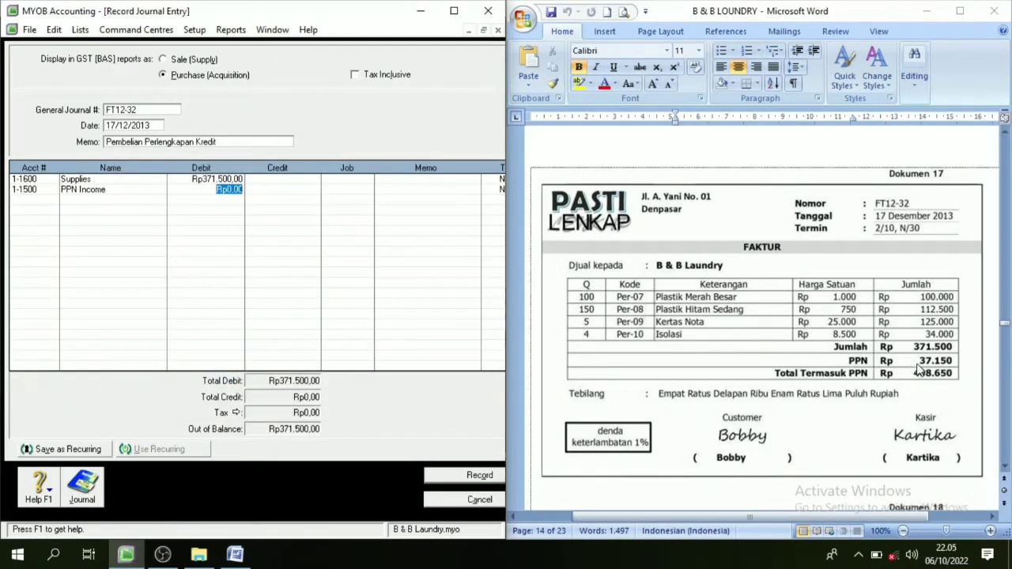
text(37.150)
key(Tab)
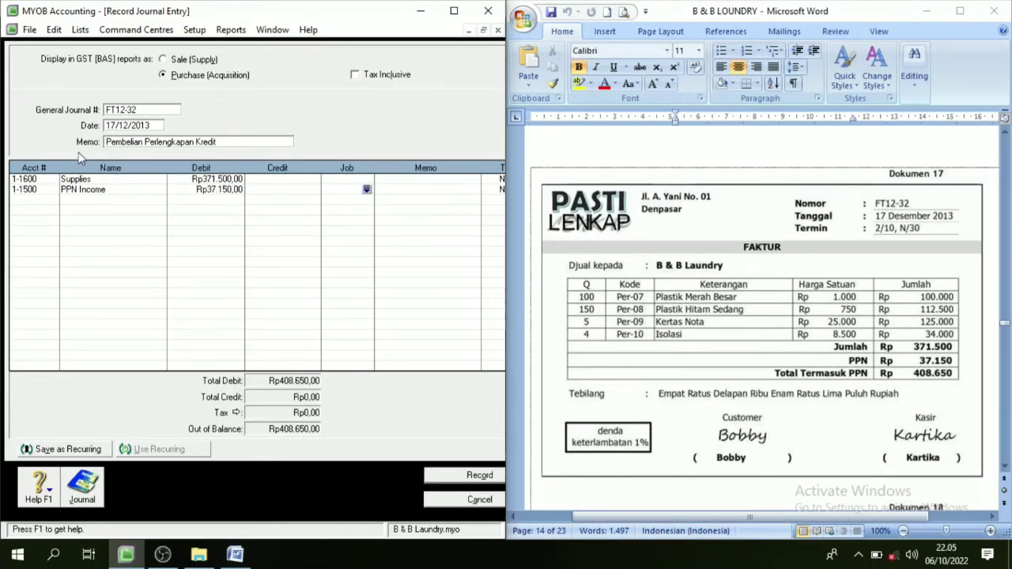
Add Account Payable (2-1100), accepting the linked account, with a credit of Rp408.650, and record entry FT12-32
click(41, 200)
click(53, 200)
click(379, 354)
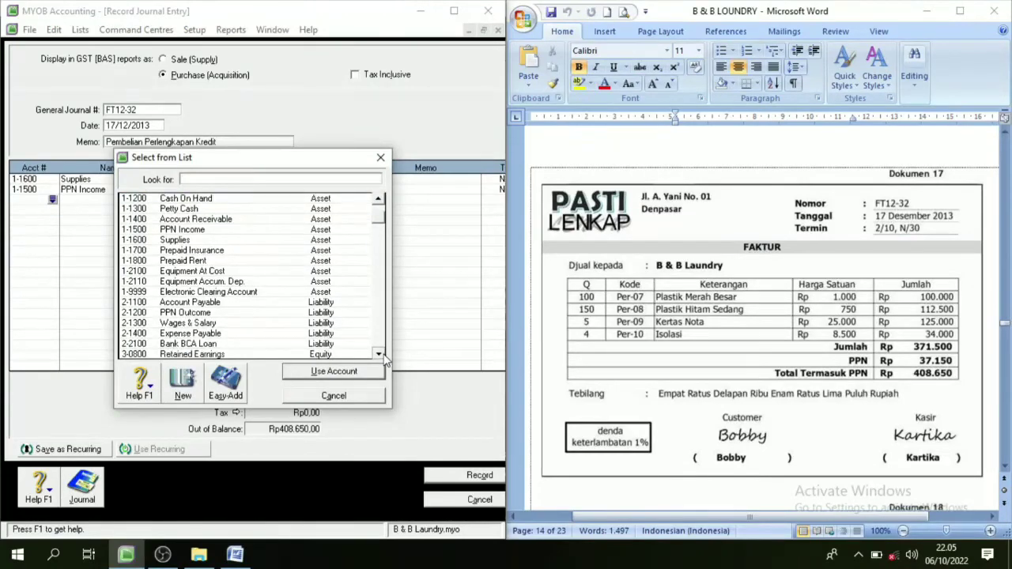
click(379, 354)
click(379, 354)
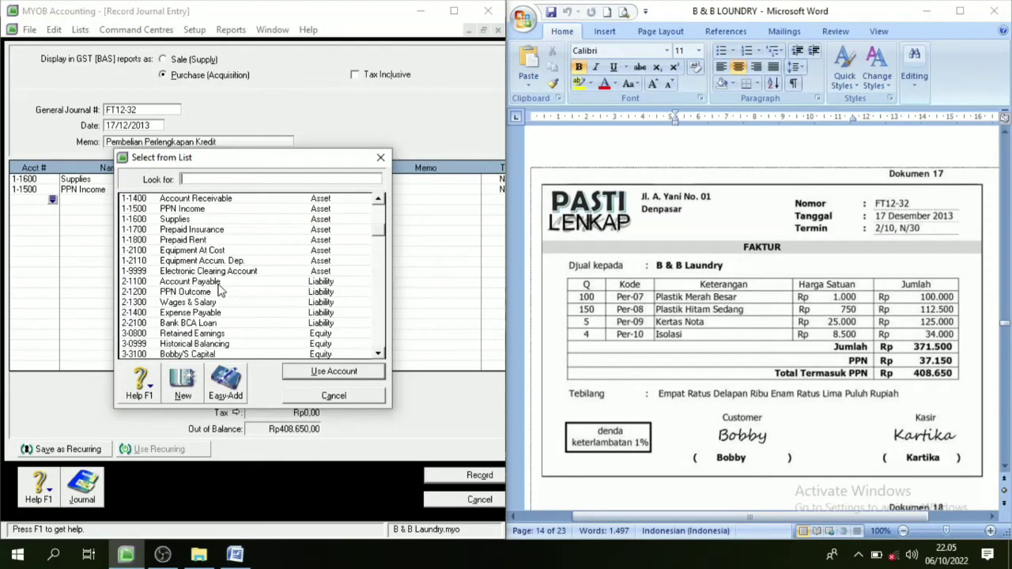
text(2-1100)
click(329, 372)
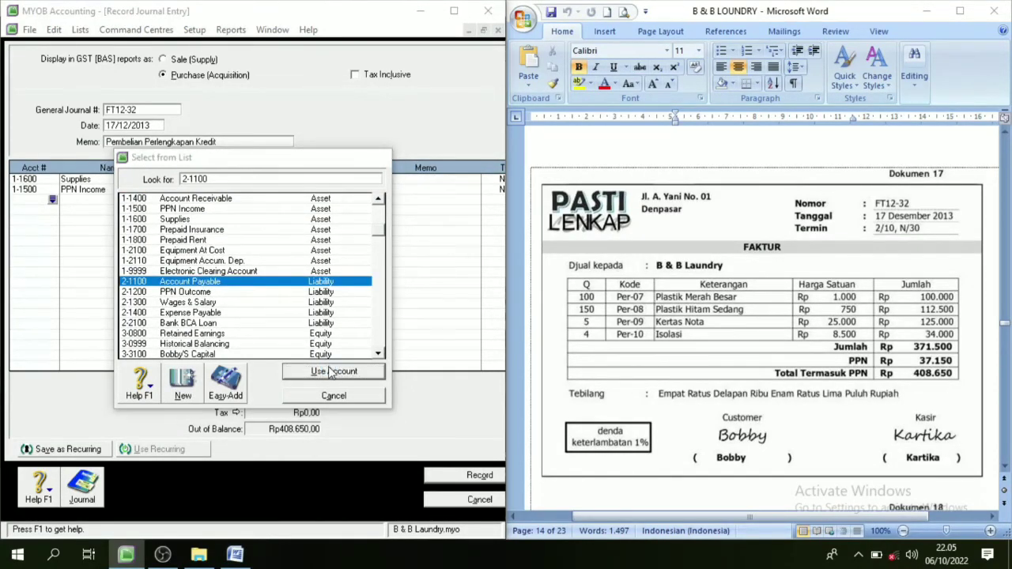
click(195, 328)
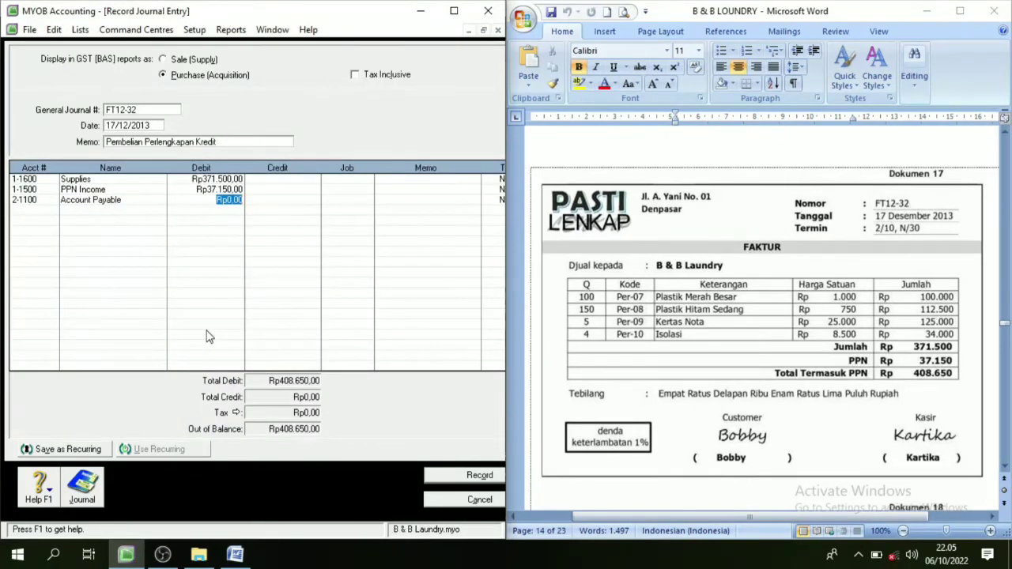
key(Tab)
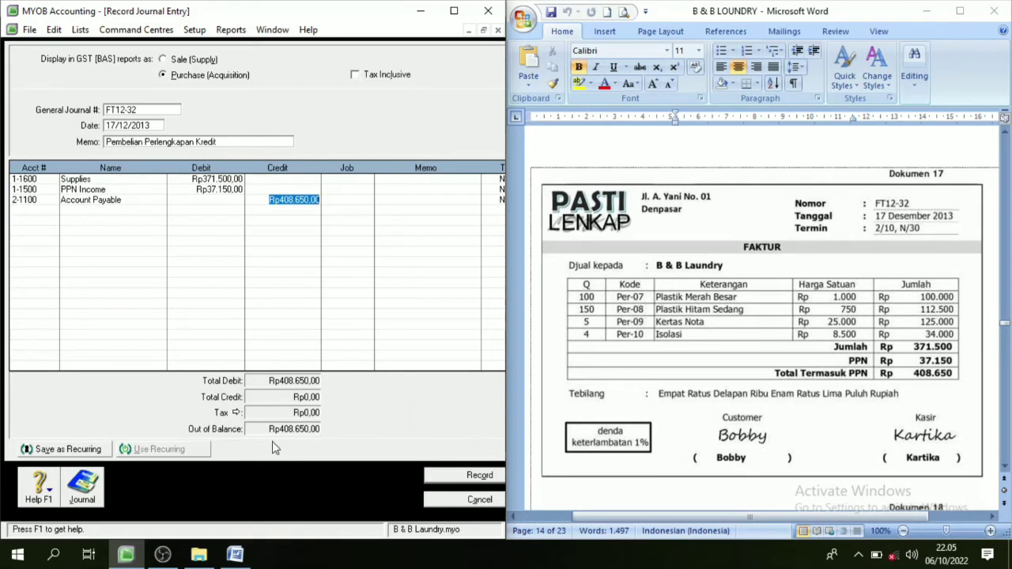
key(Tab)
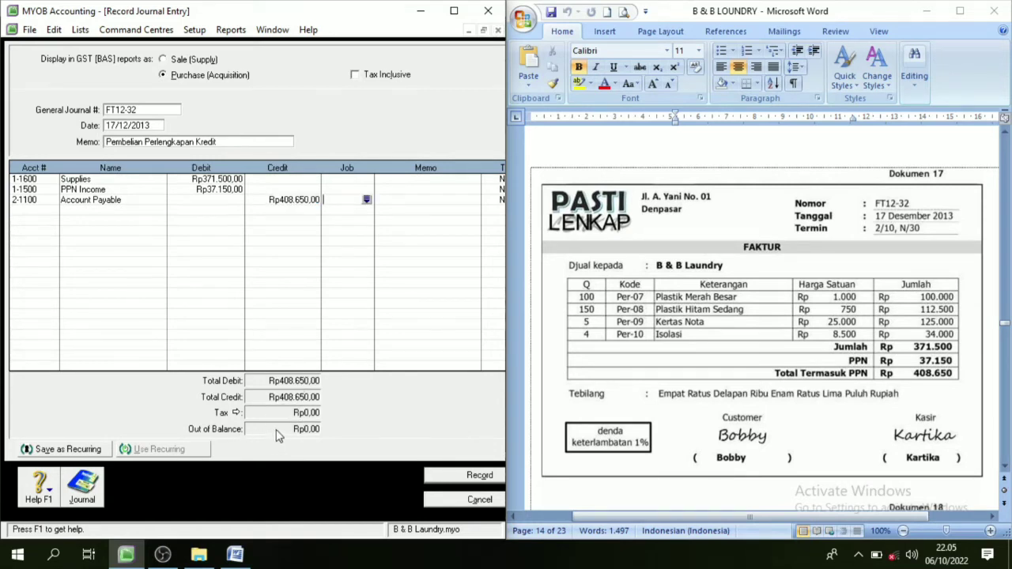
click(477, 475)
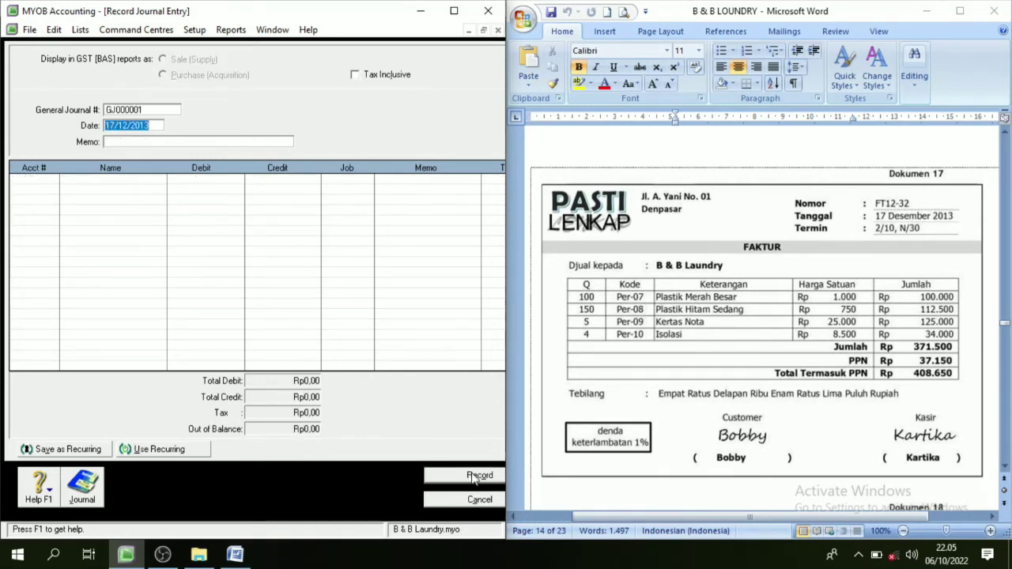
Fill in the next entry's header from Dokumen 18: number RT-02, date 18/12/2013, memo "Retur Pembelian"
click(1005, 468)
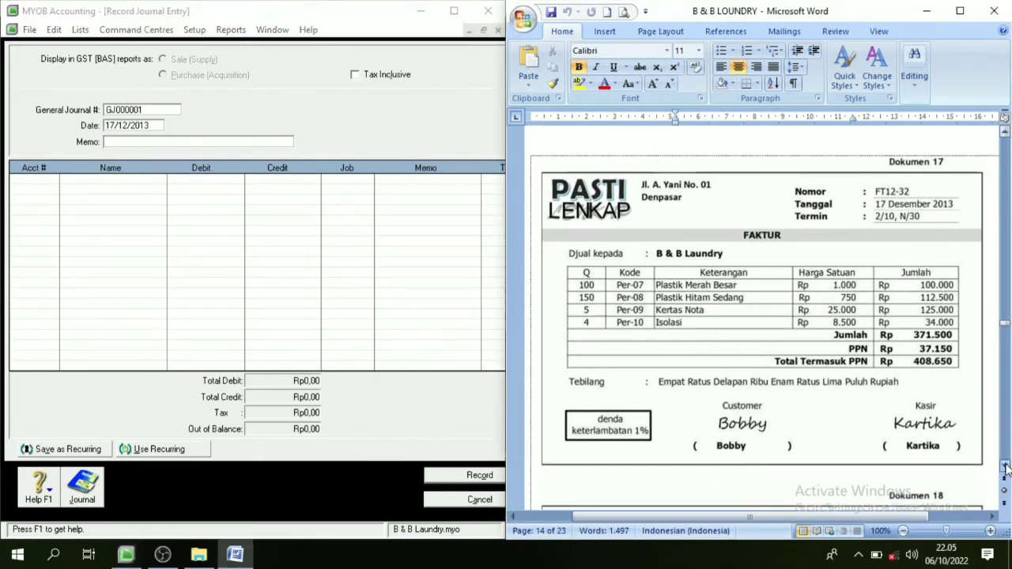
scroll(1005, 468, down, 10)
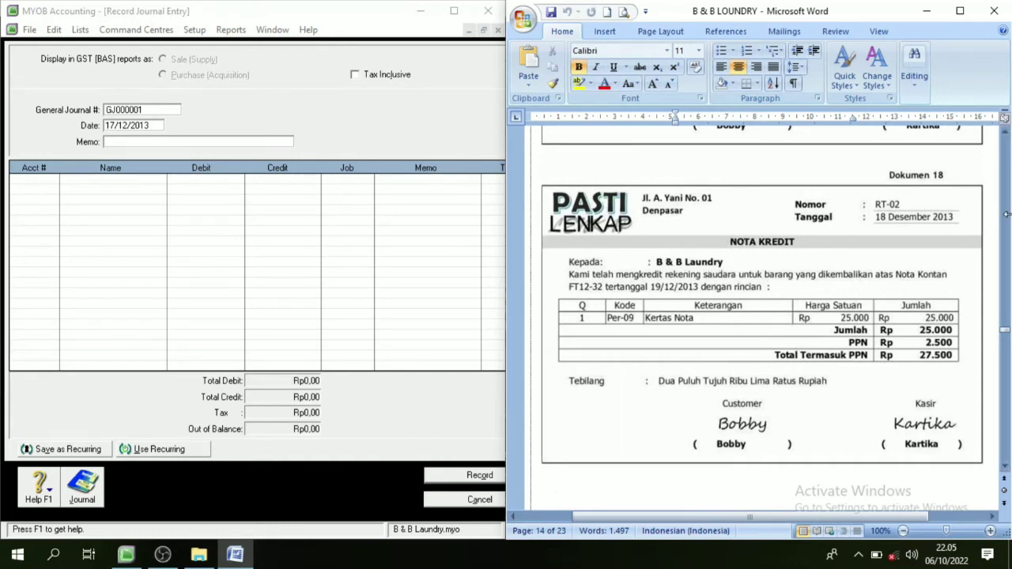
drag(1006, 135, 1006, 134)
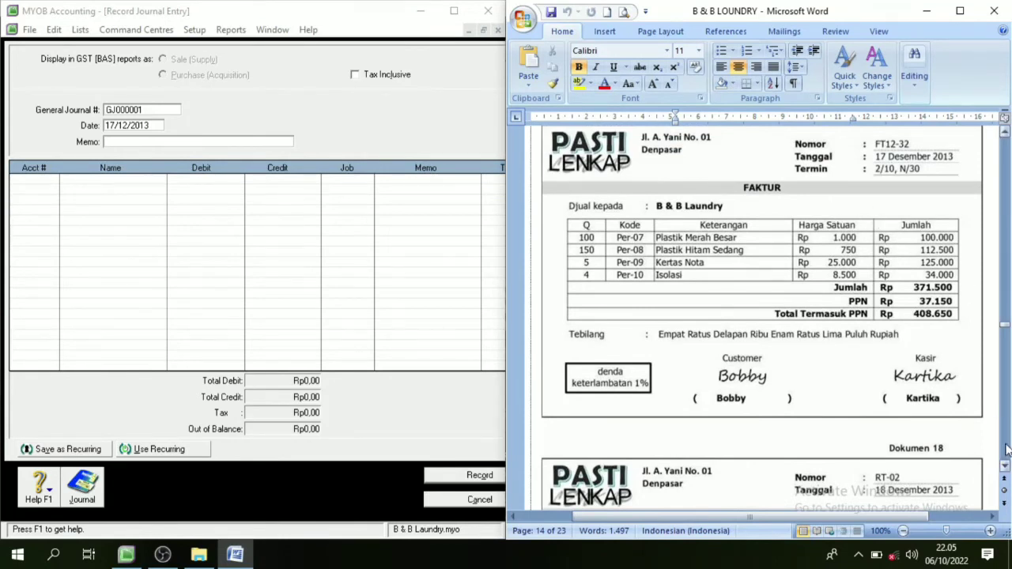
drag(1006, 467, 1007, 468)
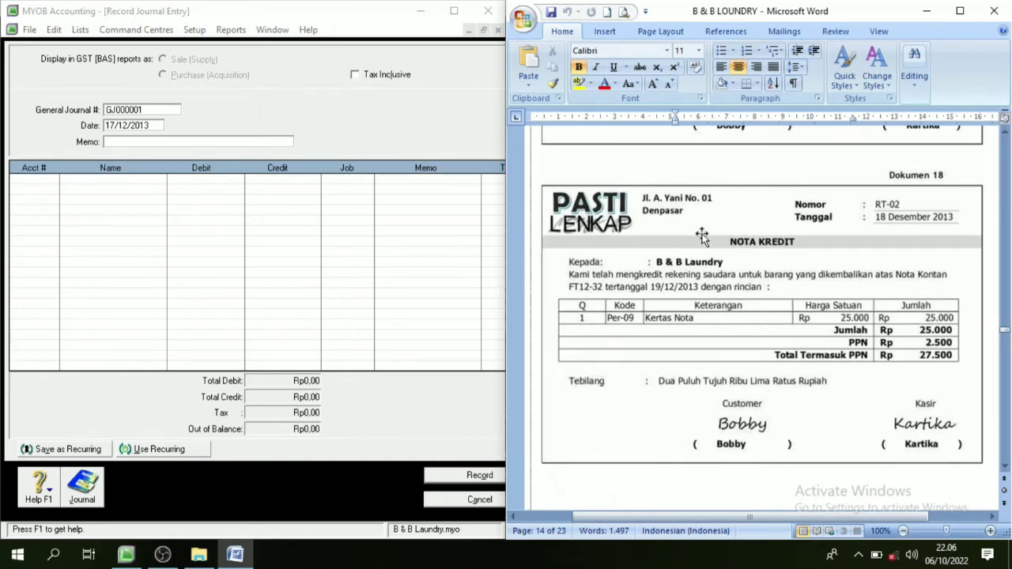
click(156, 111)
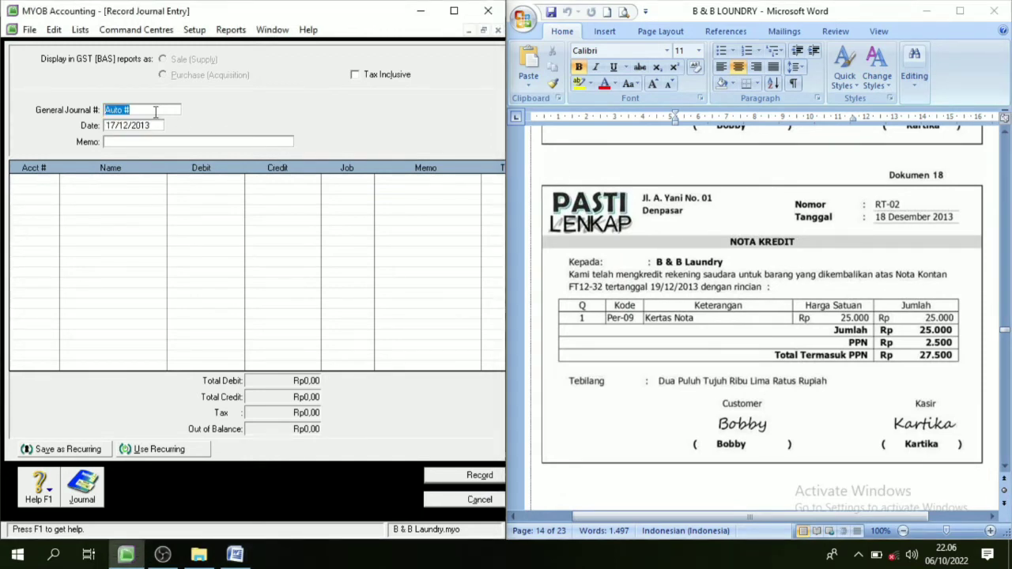
text(RT-02)
key(Tab)
text(18/12)
key(Tab)
text(Retur Pembelian)
key(Tab)
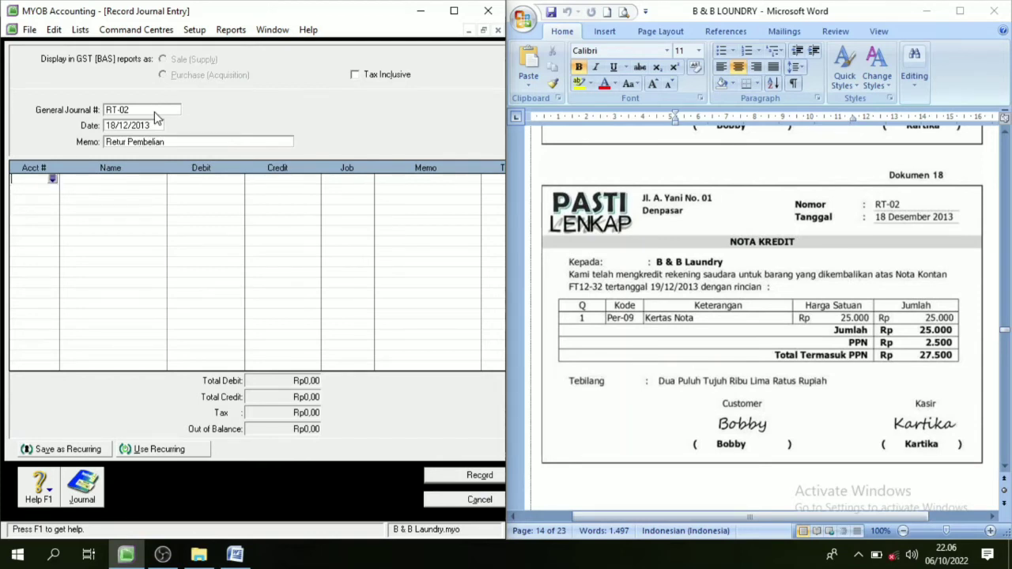
Add Account Payable (2-1100), accepting the linked account, as the first line of entry RT-02 with a debit of Rp27.500
click(154, 111)
click(46, 178)
click(53, 180)
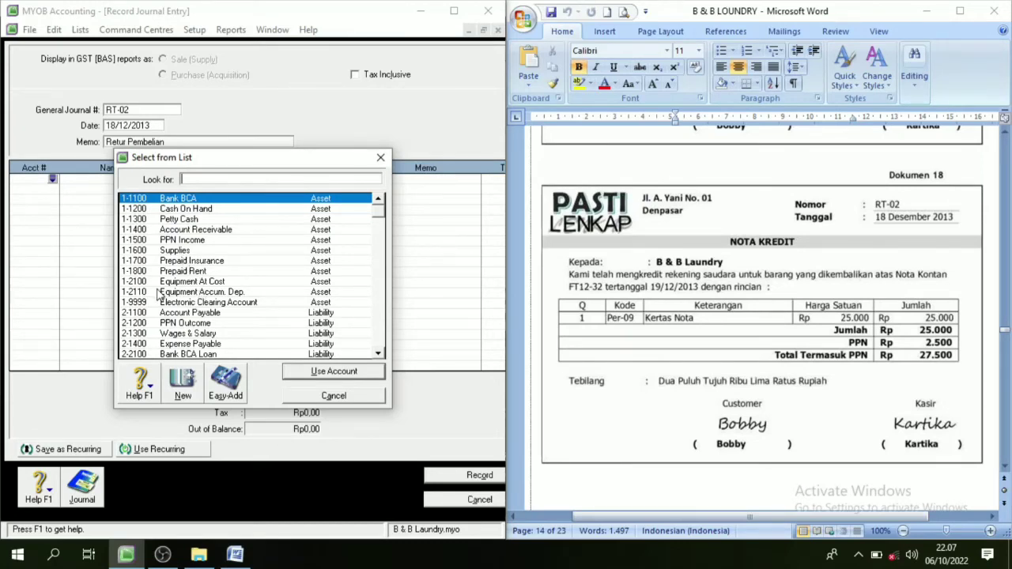
click(379, 355)
click(379, 355)
click(380, 355)
click(380, 355)
click(380, 355)
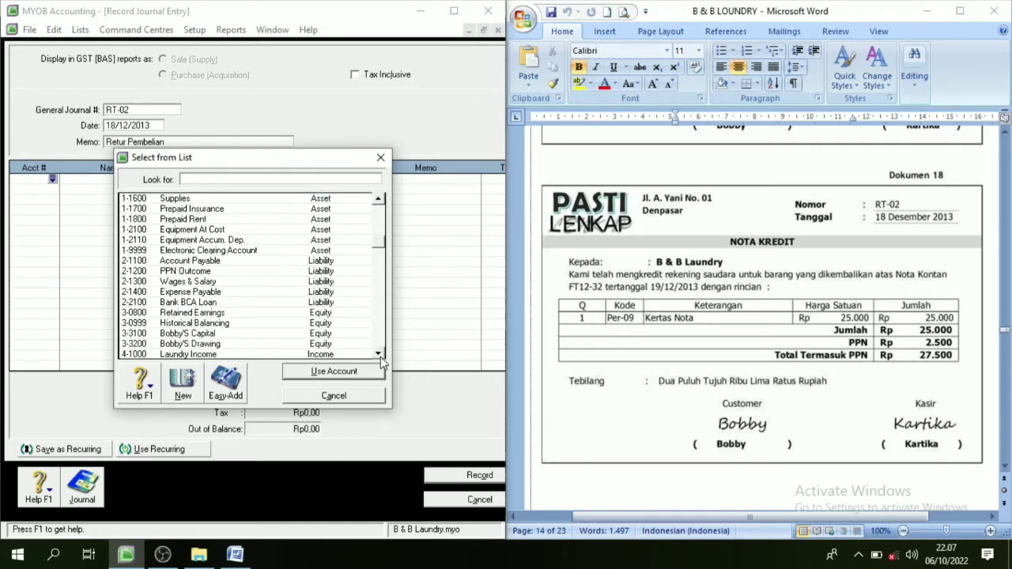
click(208, 264)
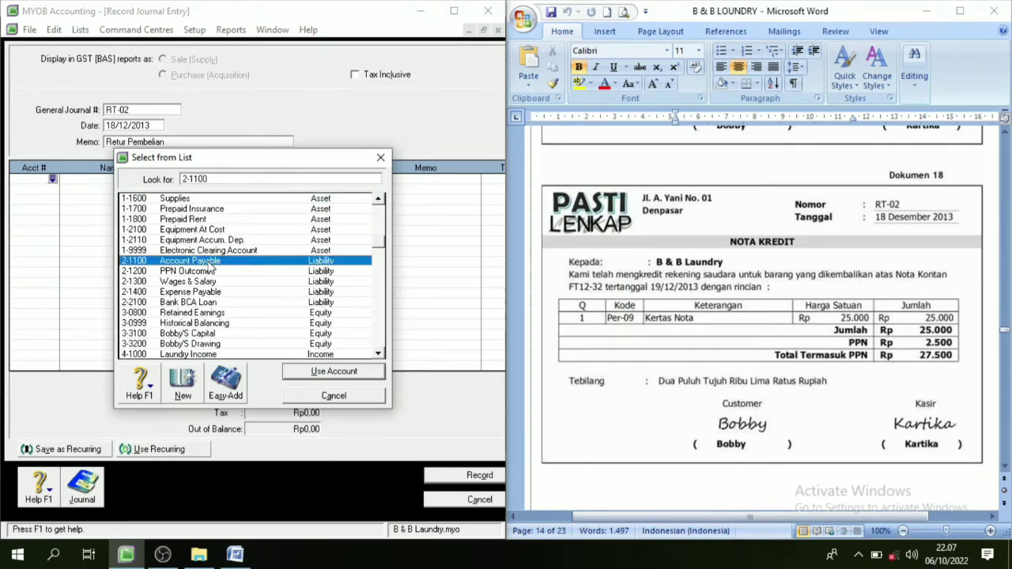
click(312, 378)
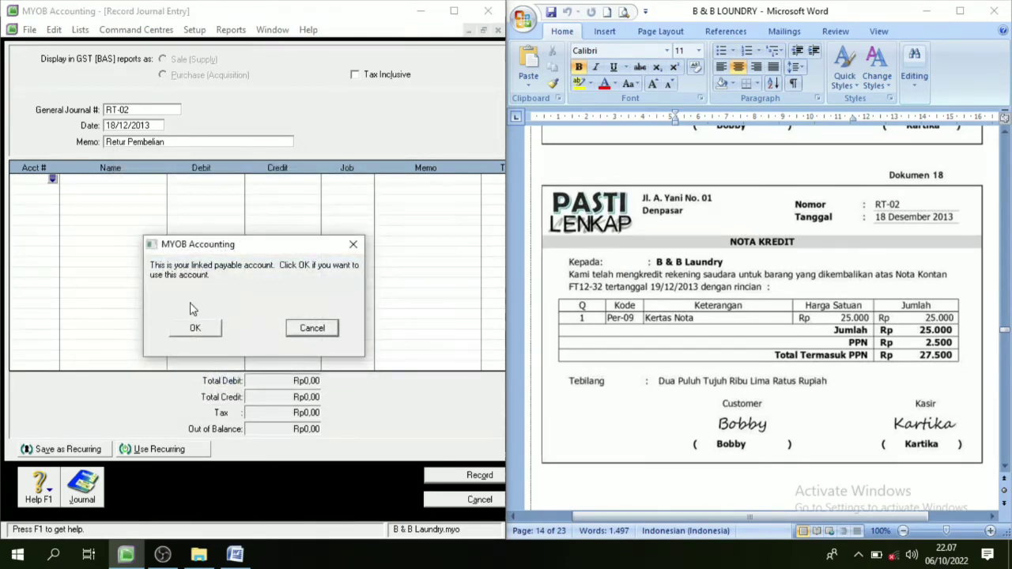
click(182, 331)
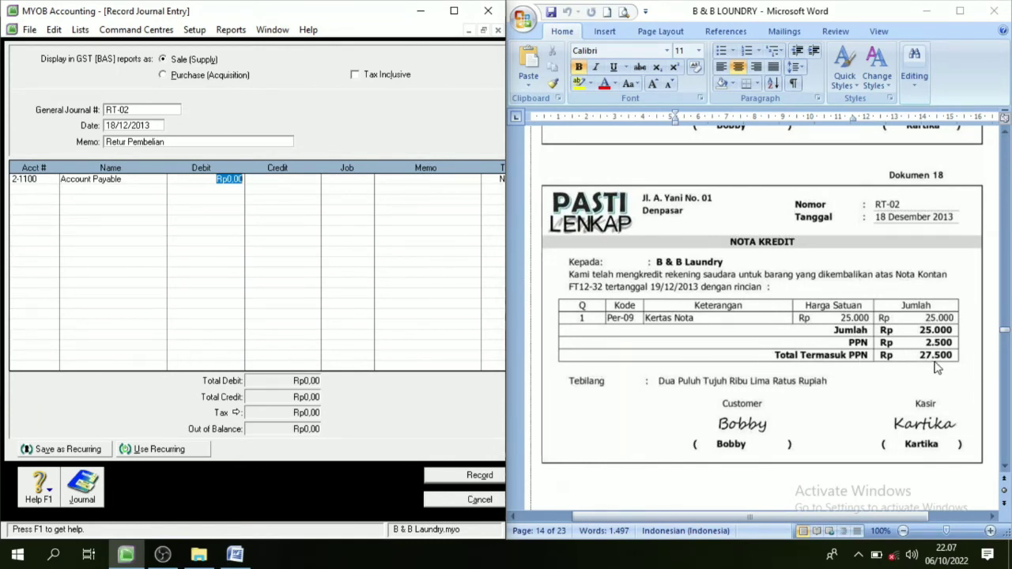
text(27500)
key(Tab)
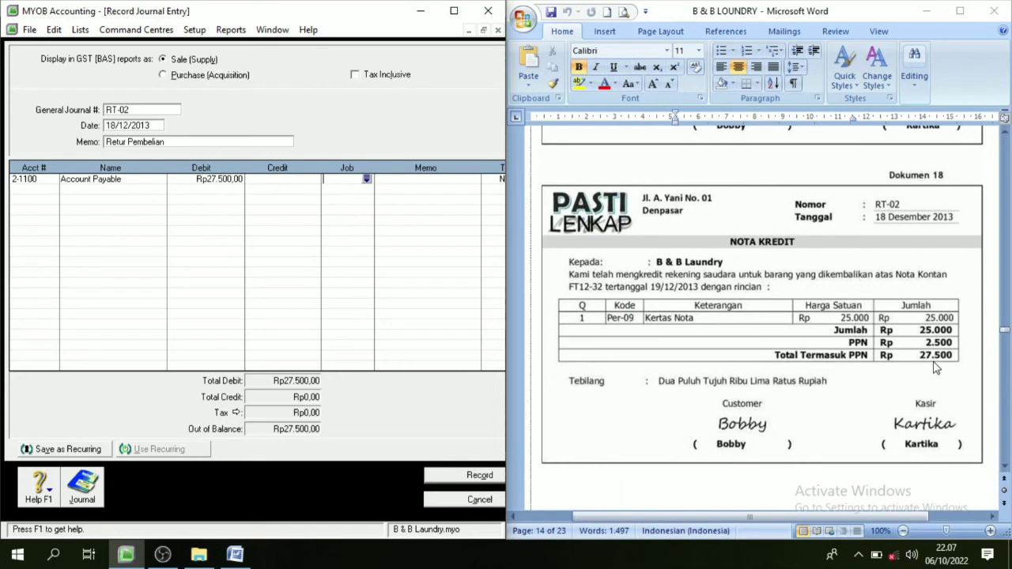
Add Supplies (1-1600) as the second line of entry RT-02 with a credit of Rp25.000
click(45, 189)
click(53, 190)
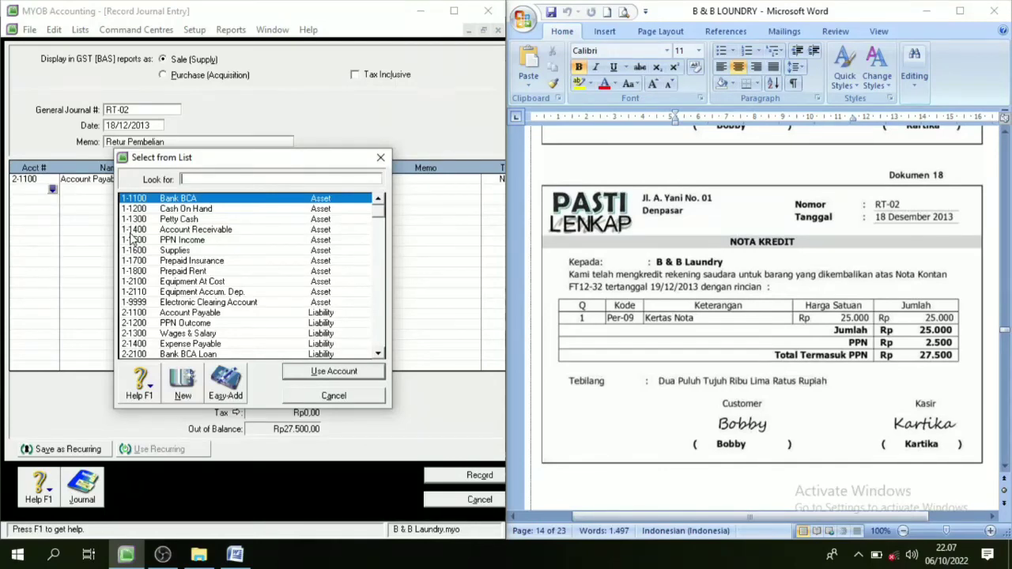
click(179, 251)
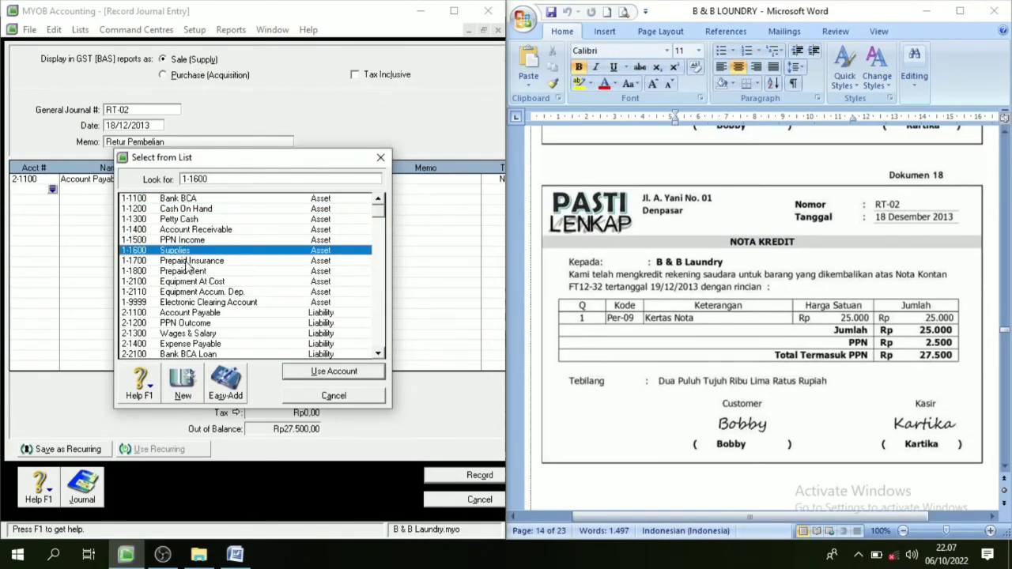
click(305, 372)
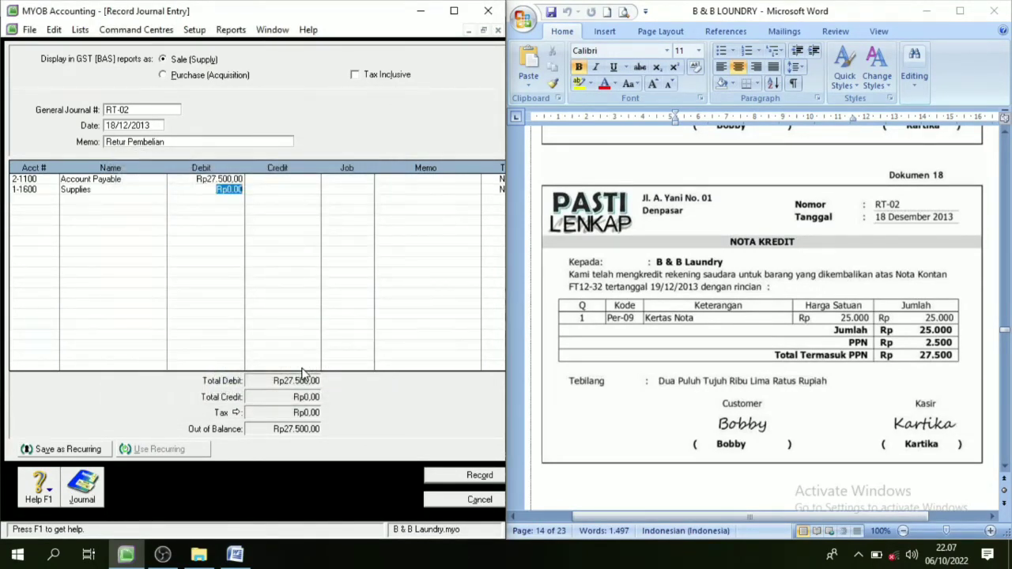
key(Tab)
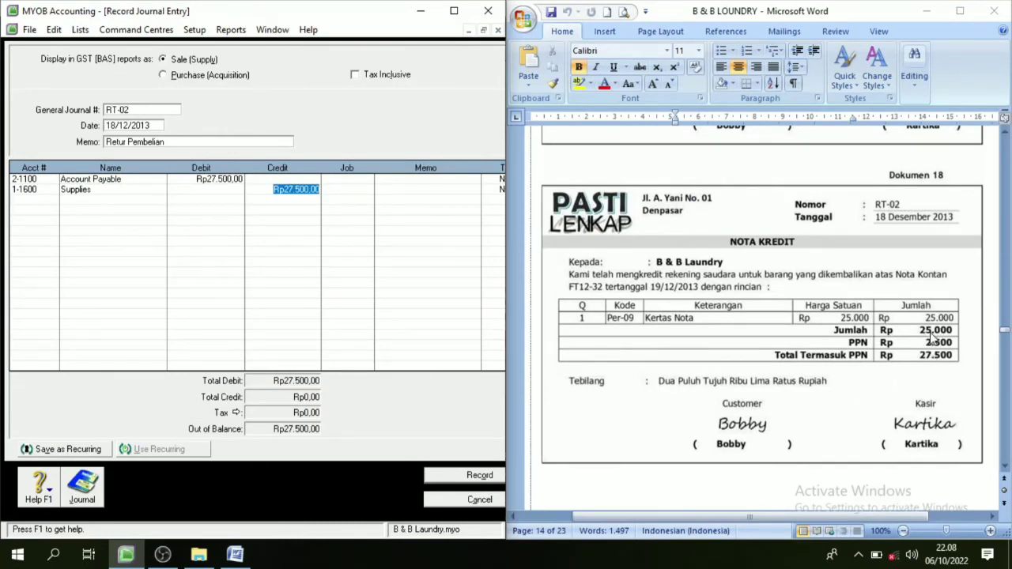
text(25)
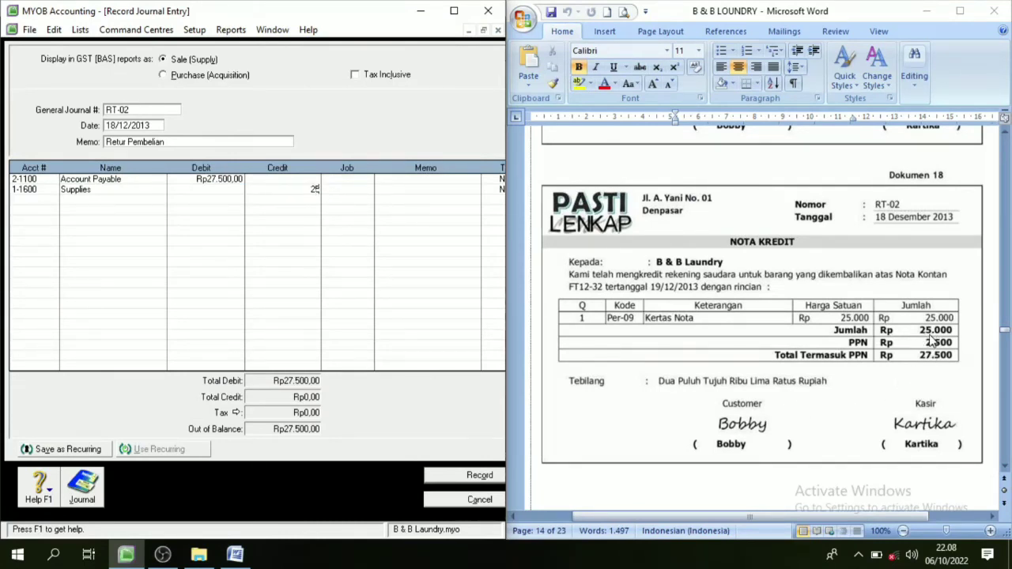
text(.000)
key(Tab)
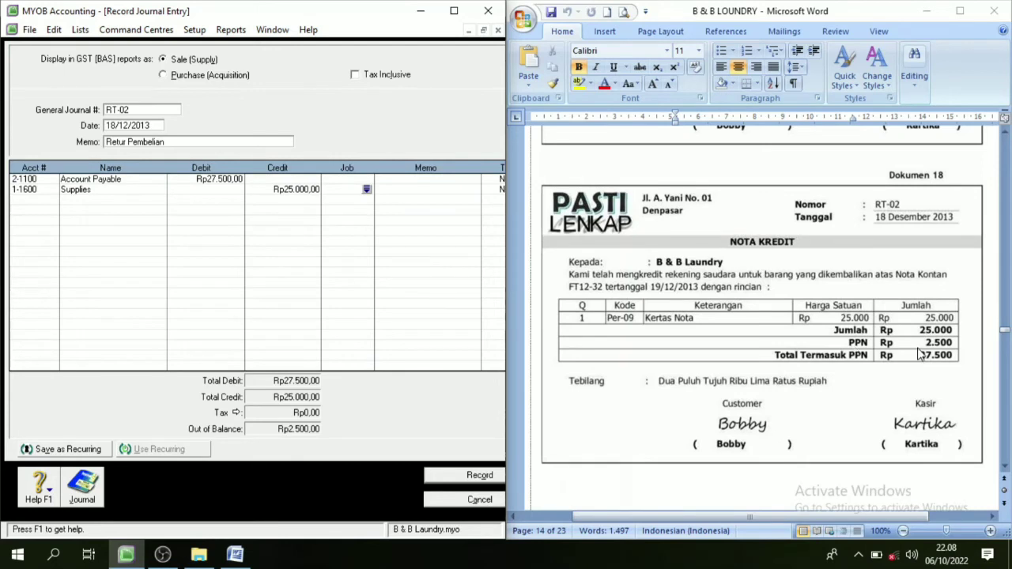
Add PPN Income (1-1500) as the third line with a credit of Rp2.500, and record entry RT-02
click(28, 202)
click(52, 200)
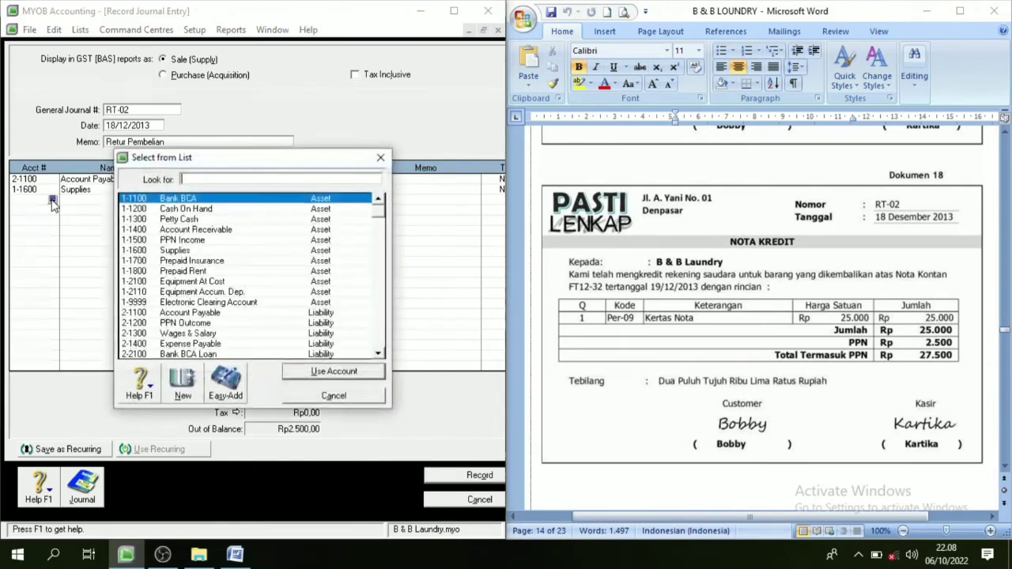
click(203, 240)
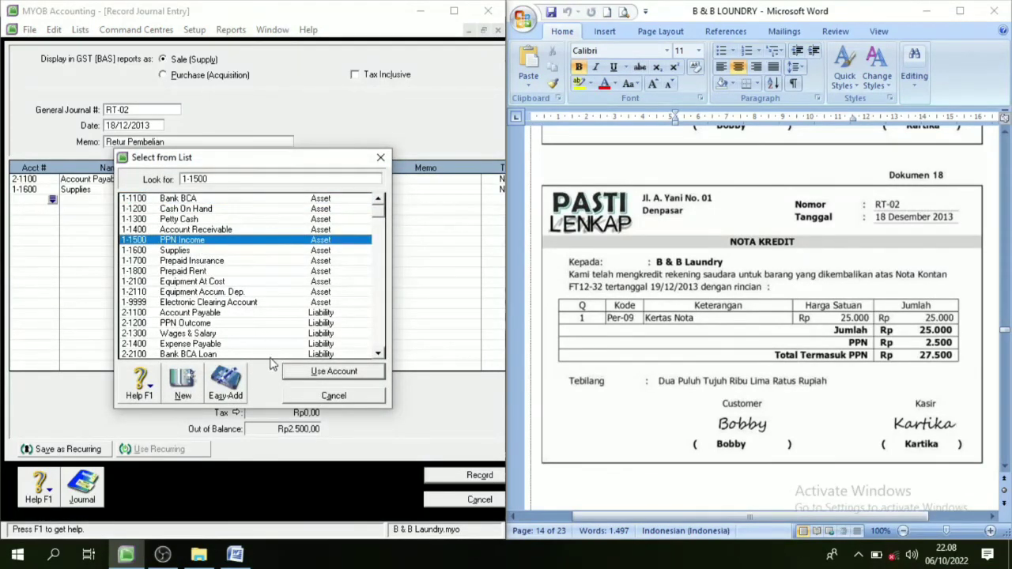
click(305, 371)
key(Tab)
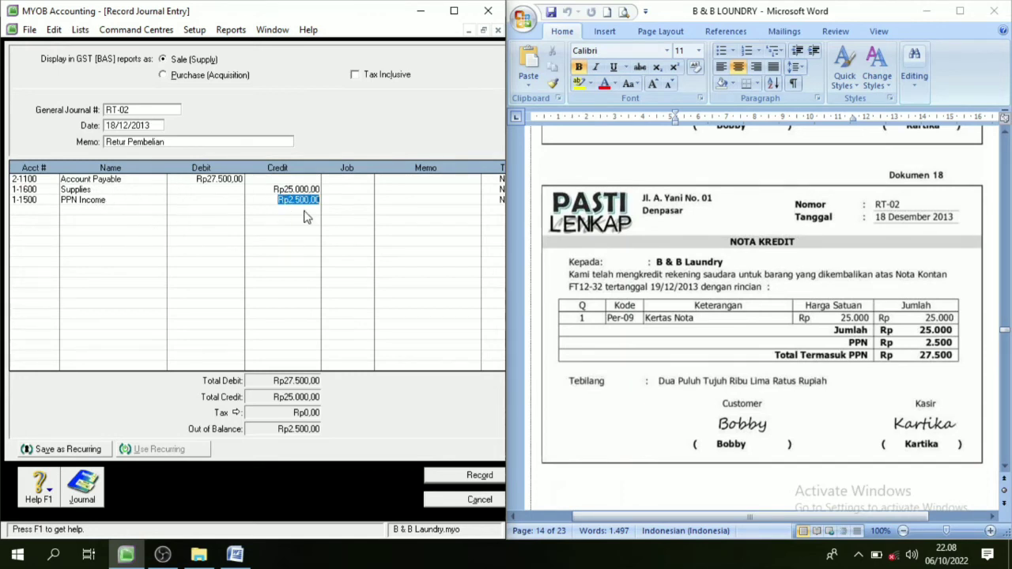
key(Tab)
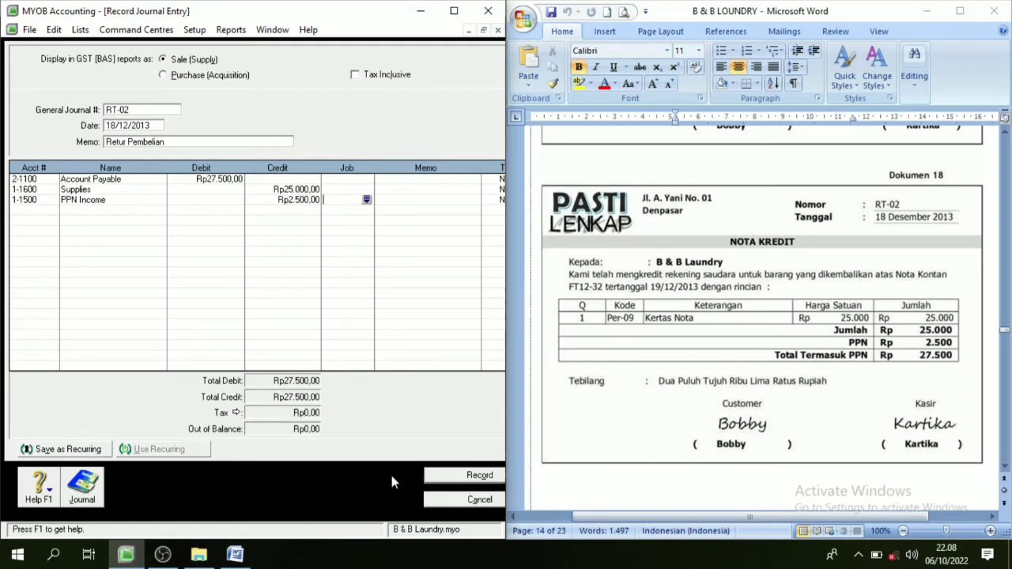
click(469, 479)
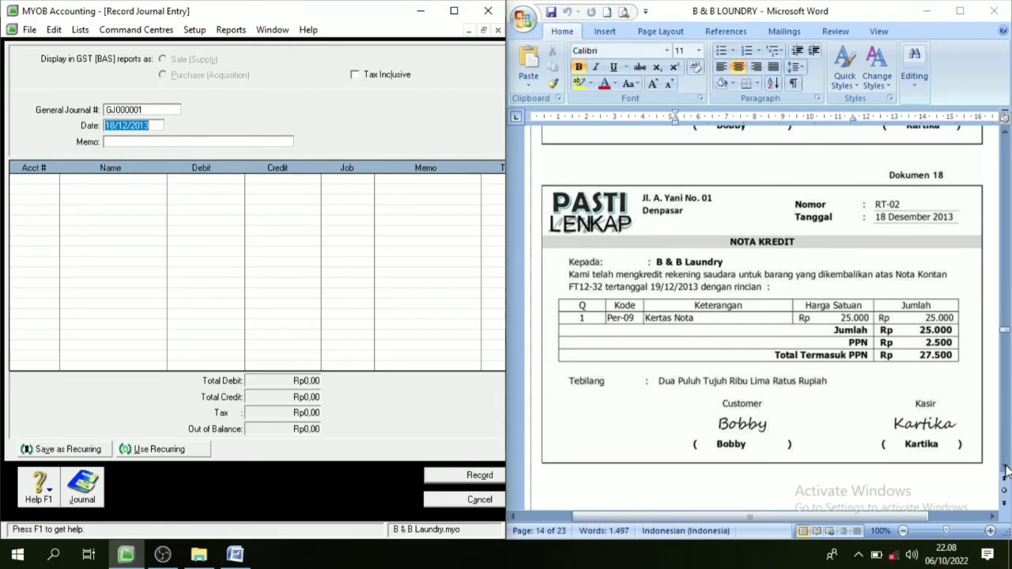
Fill in the next entry's header from Dokumen 19: number NT12-3, date 19/12/2013, memo "Penjualan Jasa Tunai"
scroll(1006, 470, down, 5)
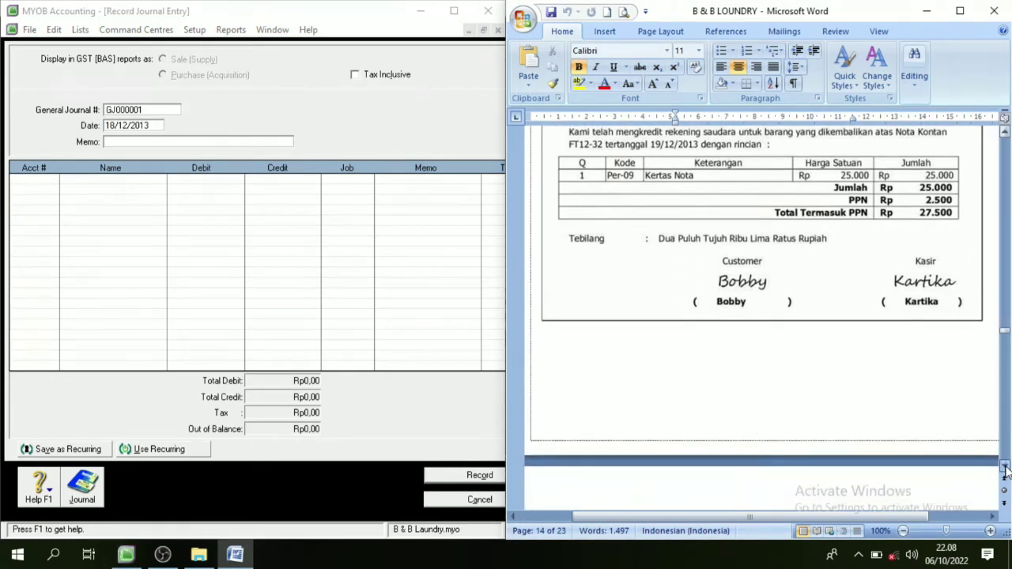
scroll(1005, 470, down, 7)
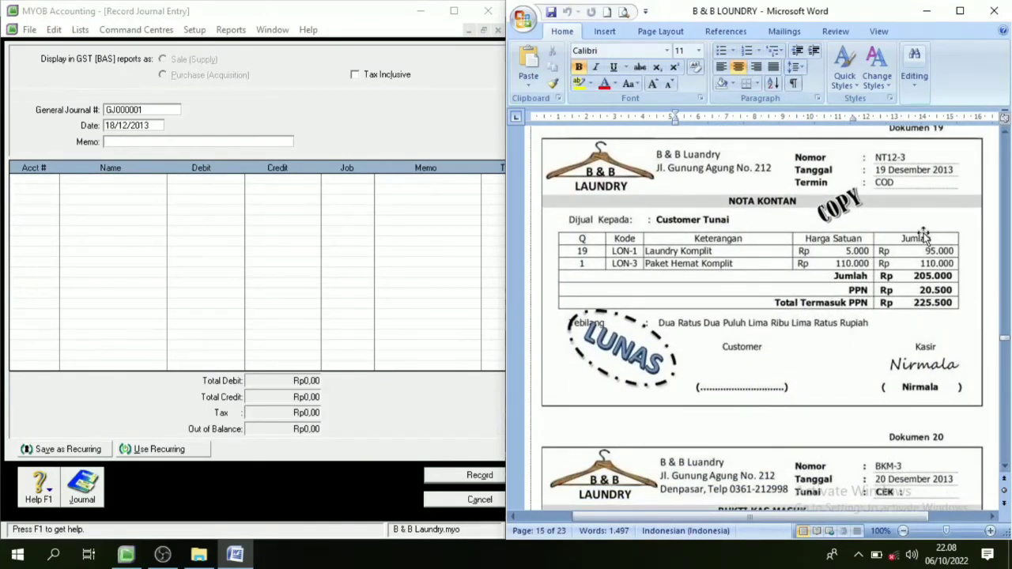
click(1005, 137)
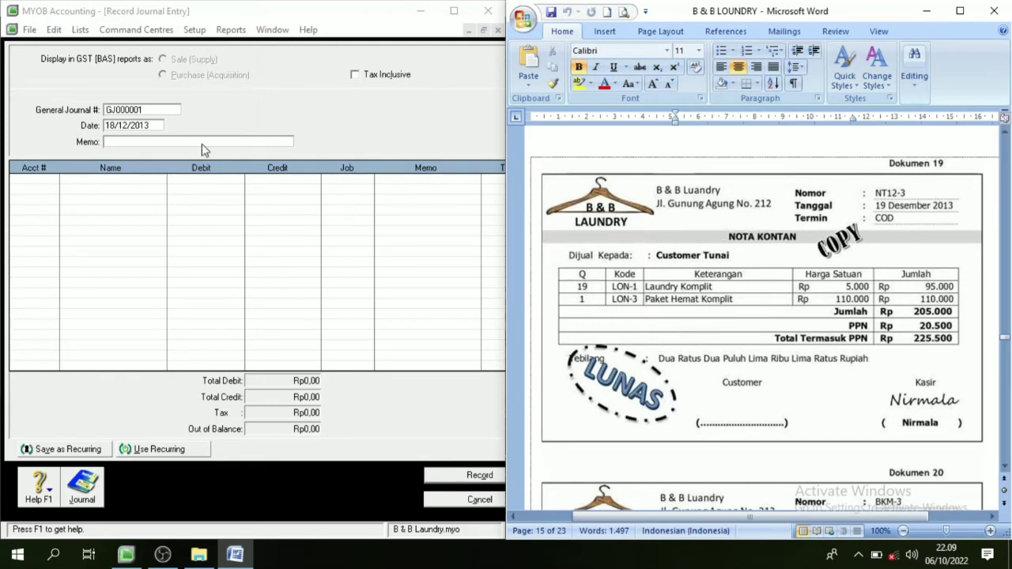
click(152, 111)
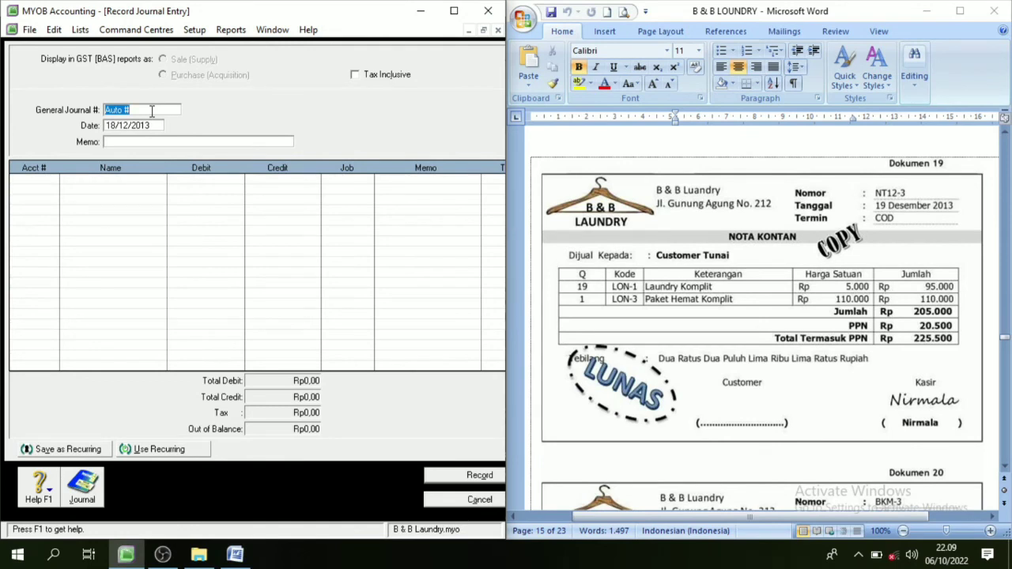
text(NT12-3)
key(Tab)
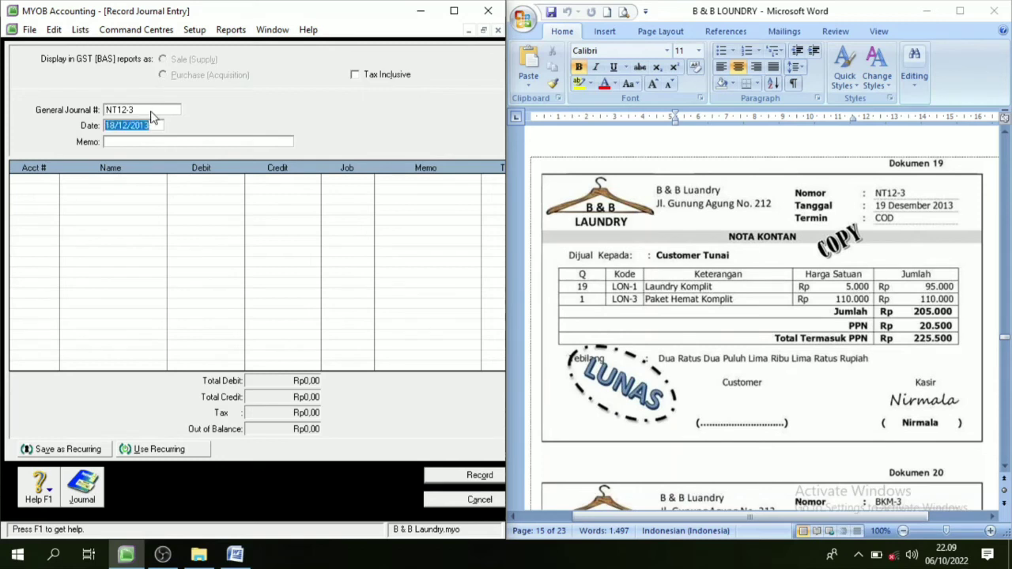
text(19/12)
key(Tab)
text(Penjualan Jasa Tunai)
key(Tab)
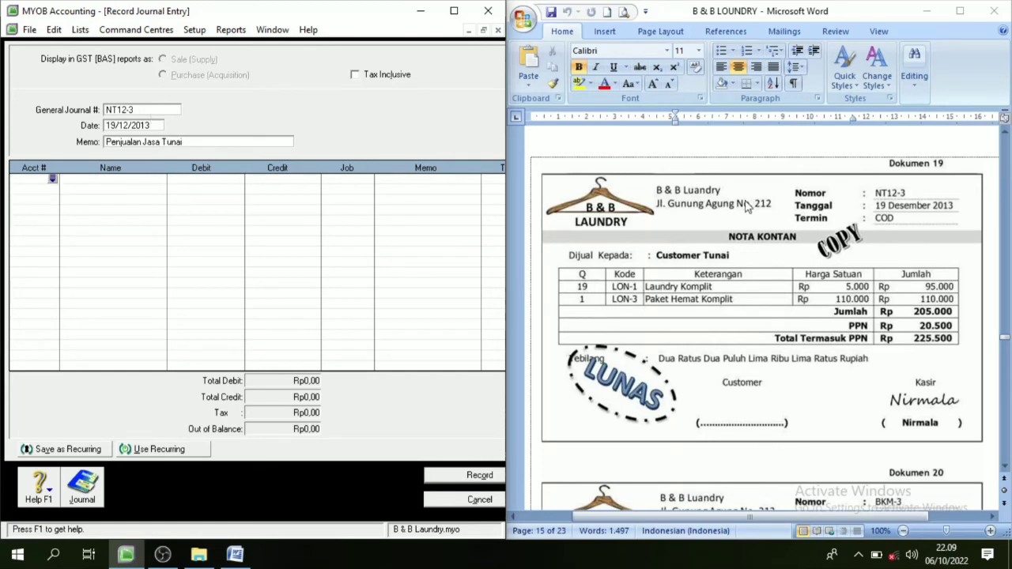
Add Cash On Hand (1-1200) as the first line of entry NT12-3 with a debit of Rp225.500
click(53, 179)
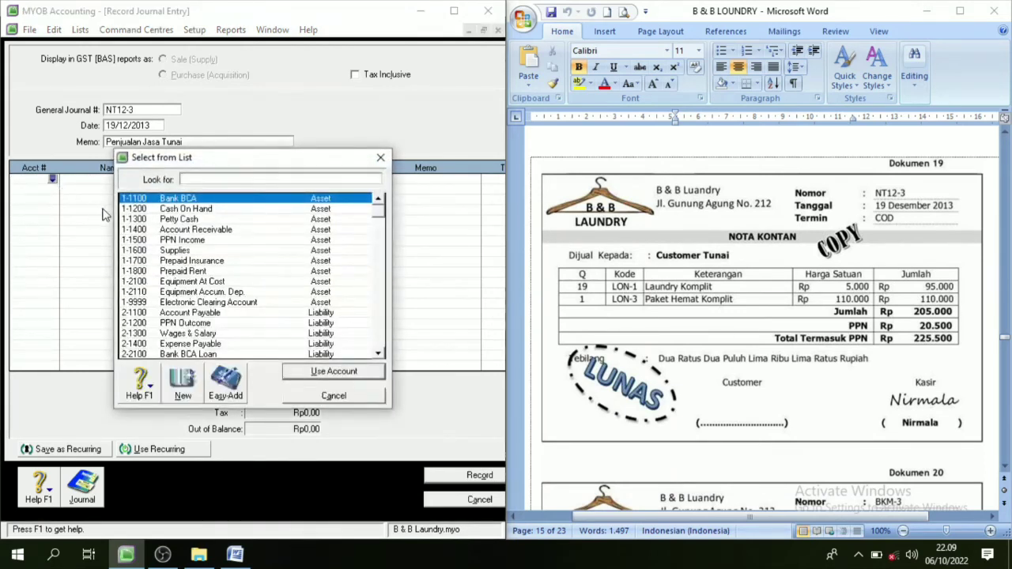
click(191, 208)
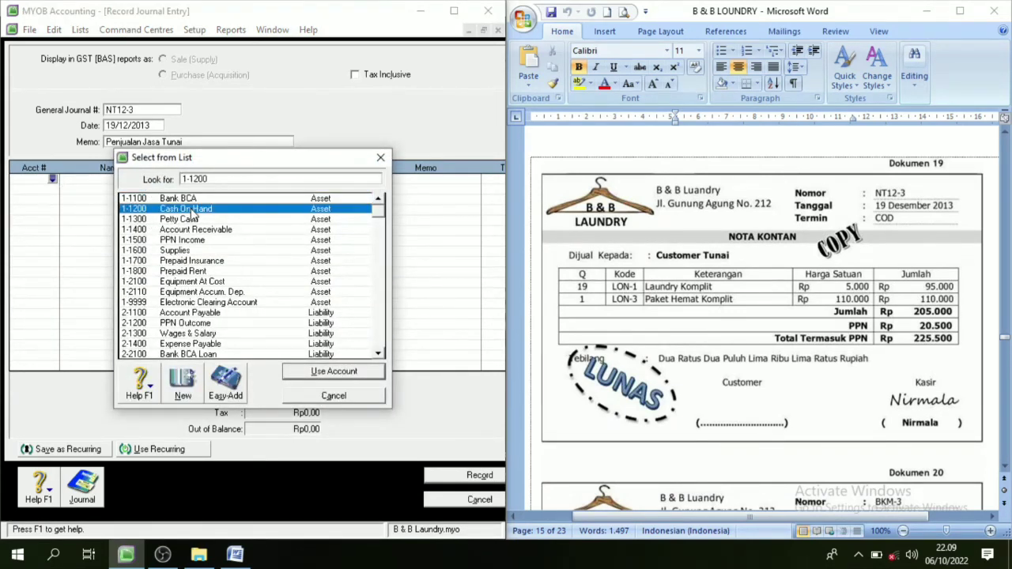
click(333, 372)
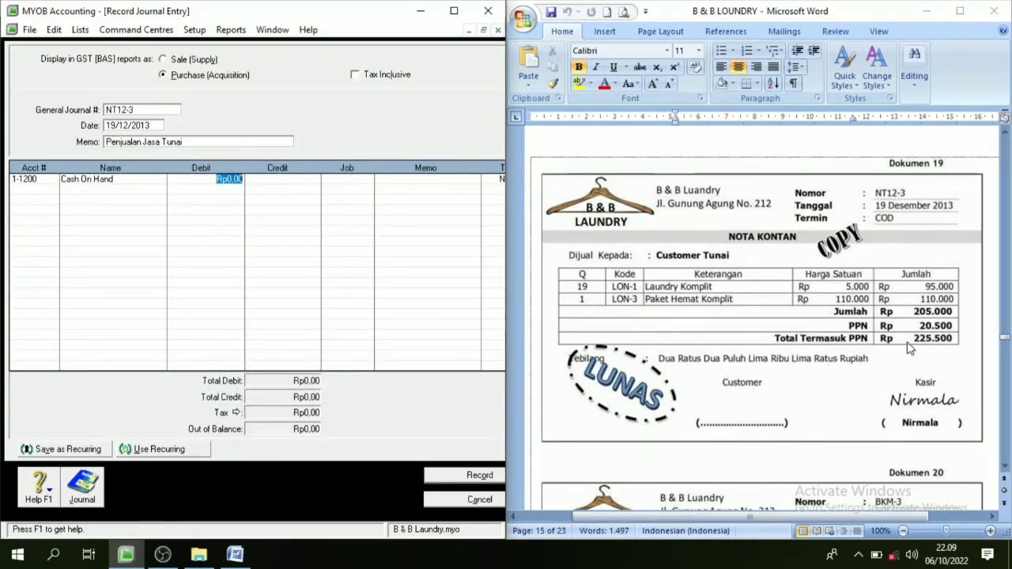
text(225.500)
key(Tab)
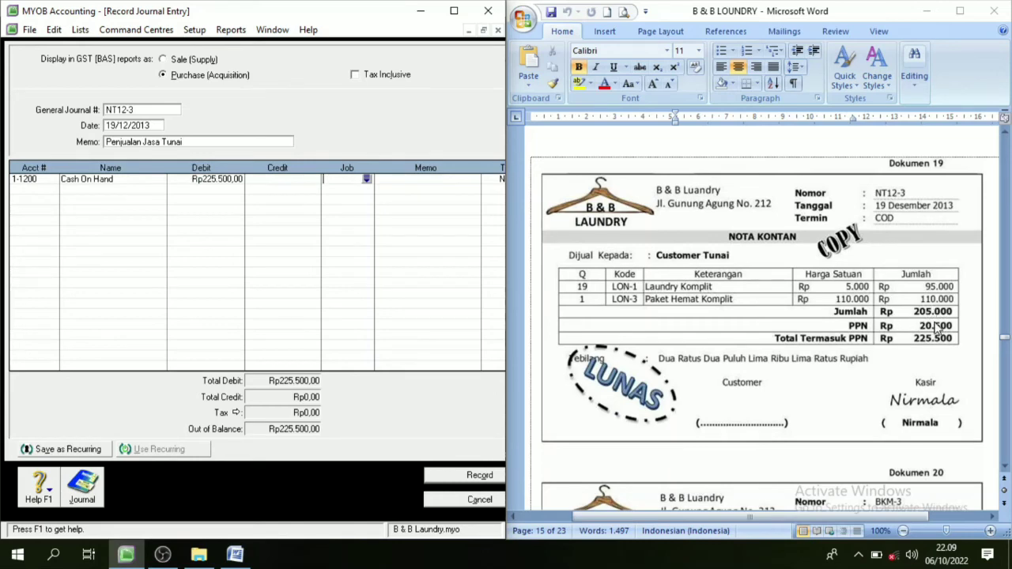
Add Laundry Income (4-1000) as the second line of entry NT12-3 with a credit of Rp205.000
click(37, 194)
click(53, 191)
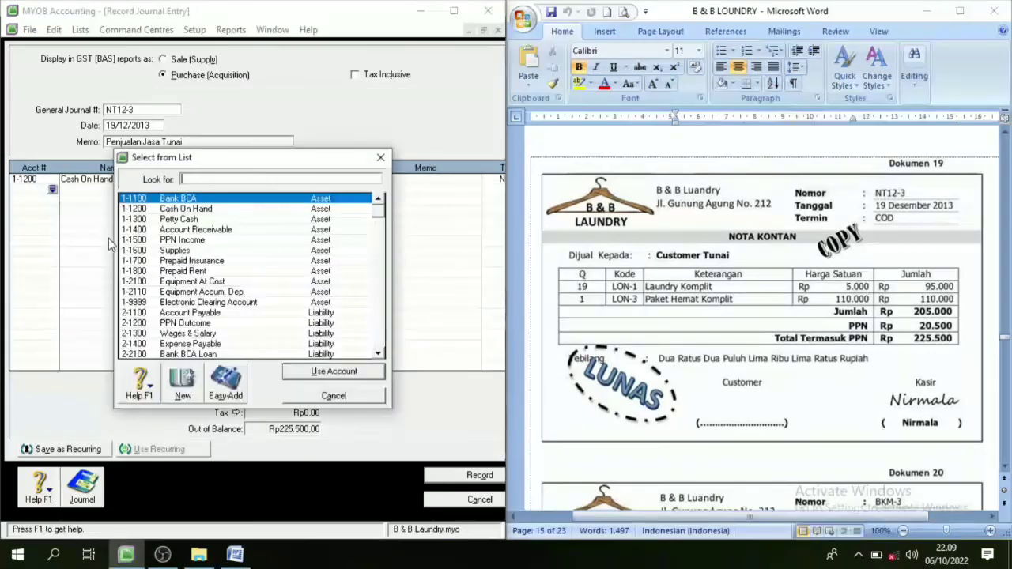
scroll(379, 354, down, 2)
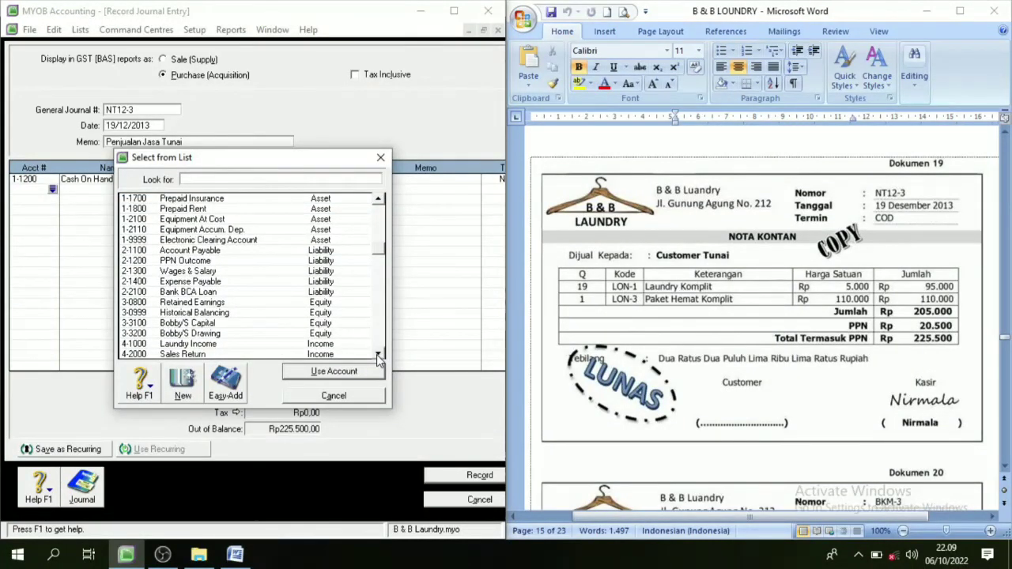
click(208, 347)
click(314, 377)
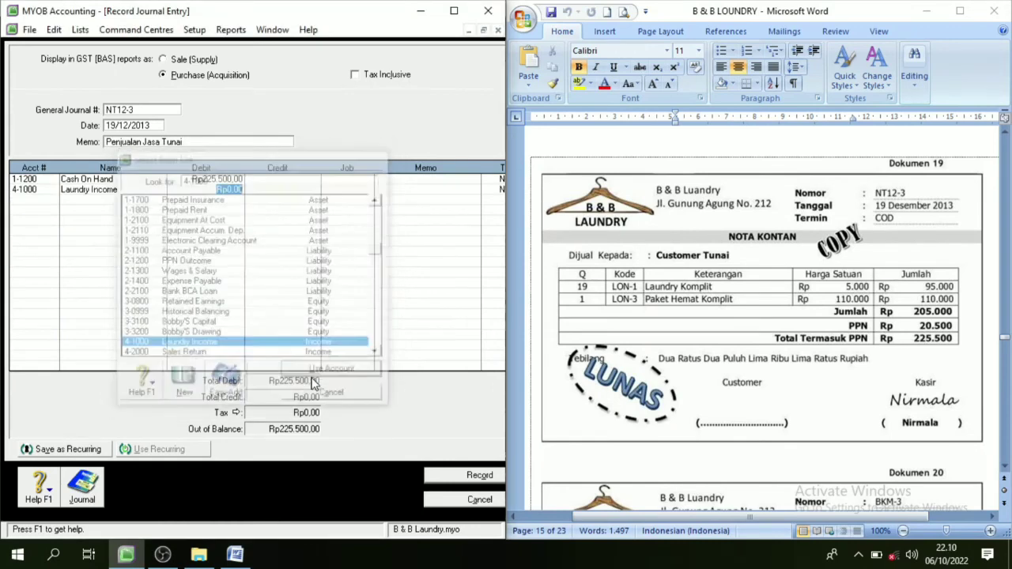
key(Tab)
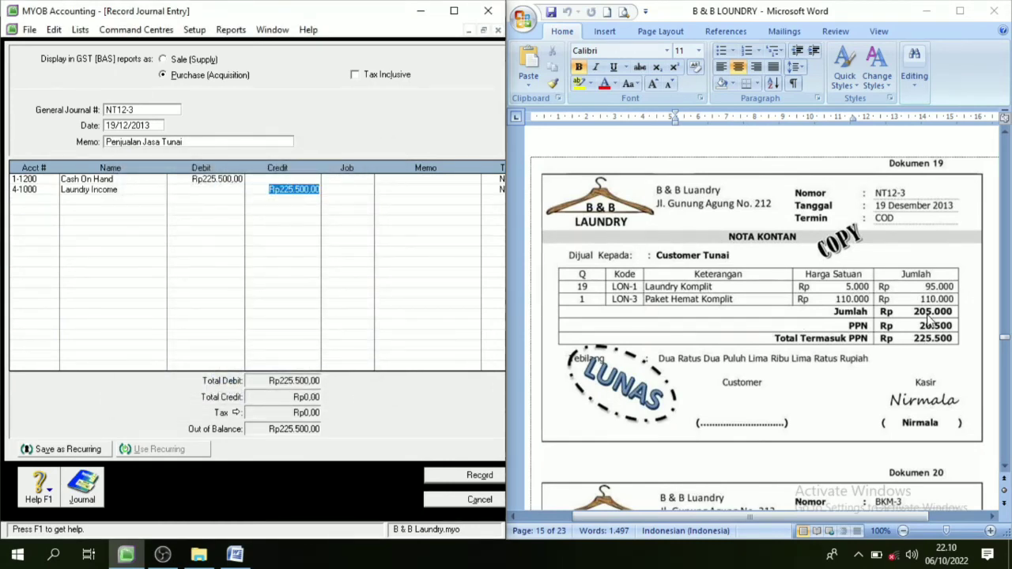
text(205.000)
key(Tab)
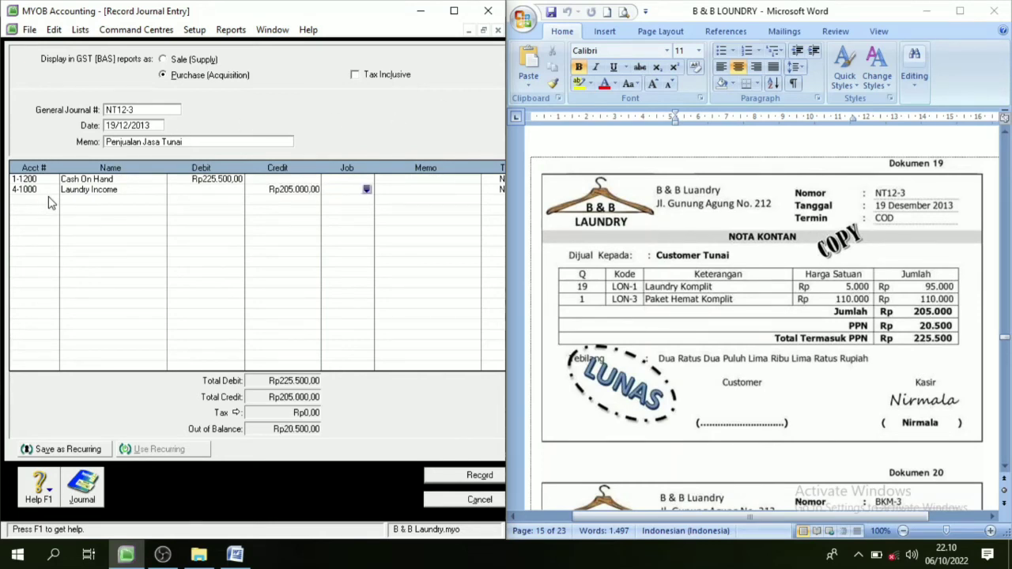
Add PPN Outcome (2-1200) as the third line with a credit of Rp20.500, and record entry NT12-3
click(20, 201)
click(52, 200)
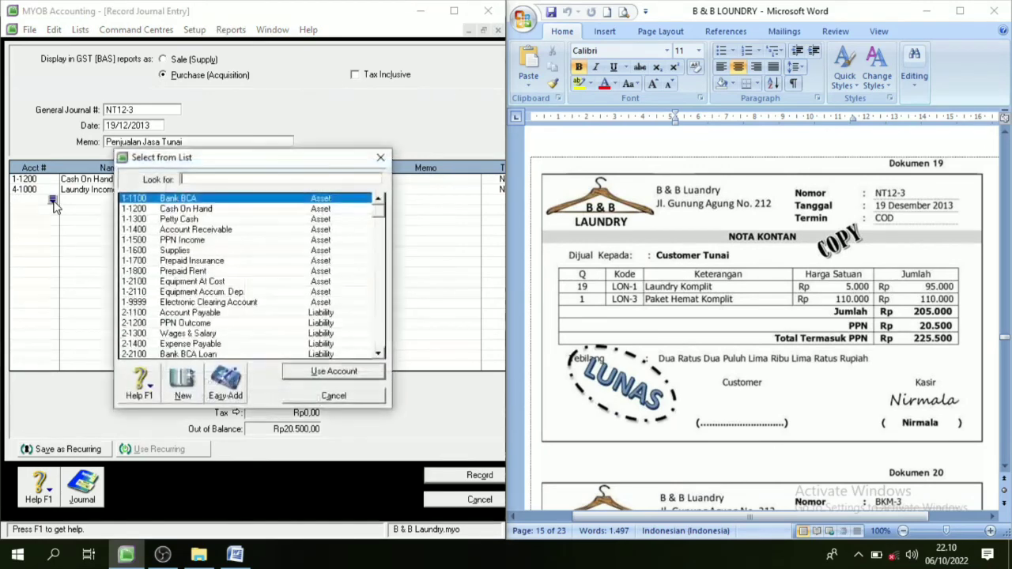
click(204, 324)
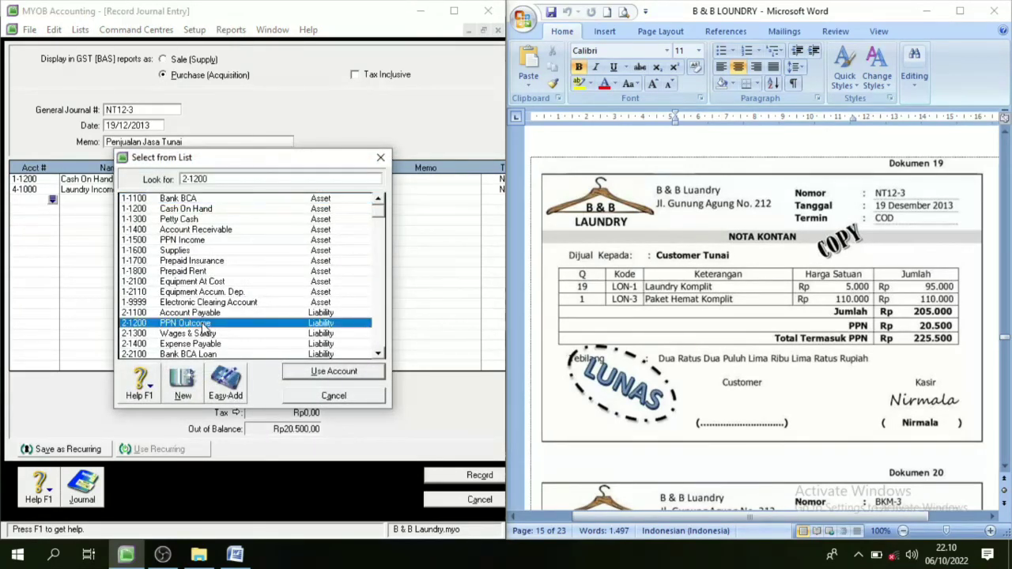
click(331, 373)
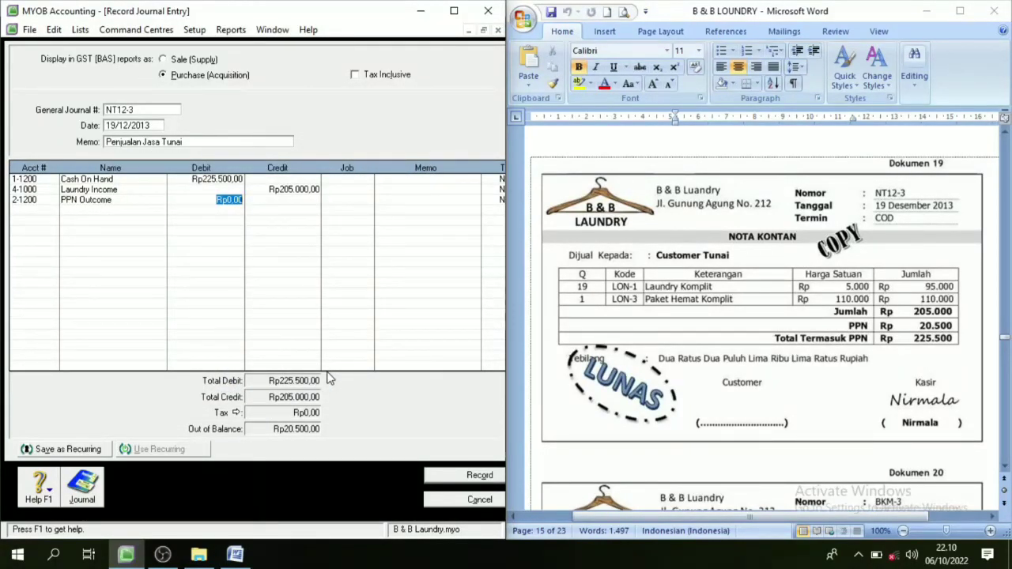
key(Tab)
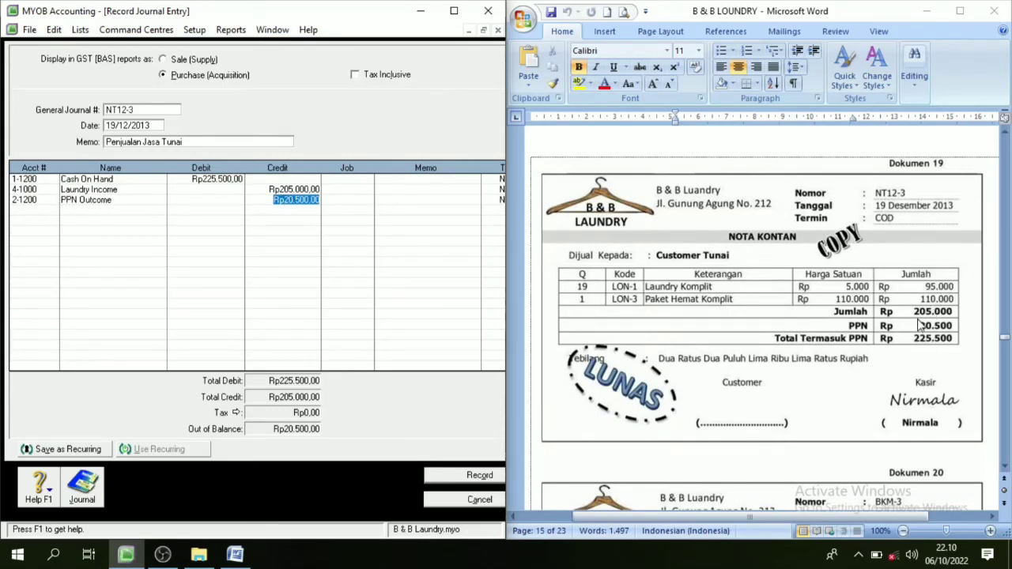
key(Tab)
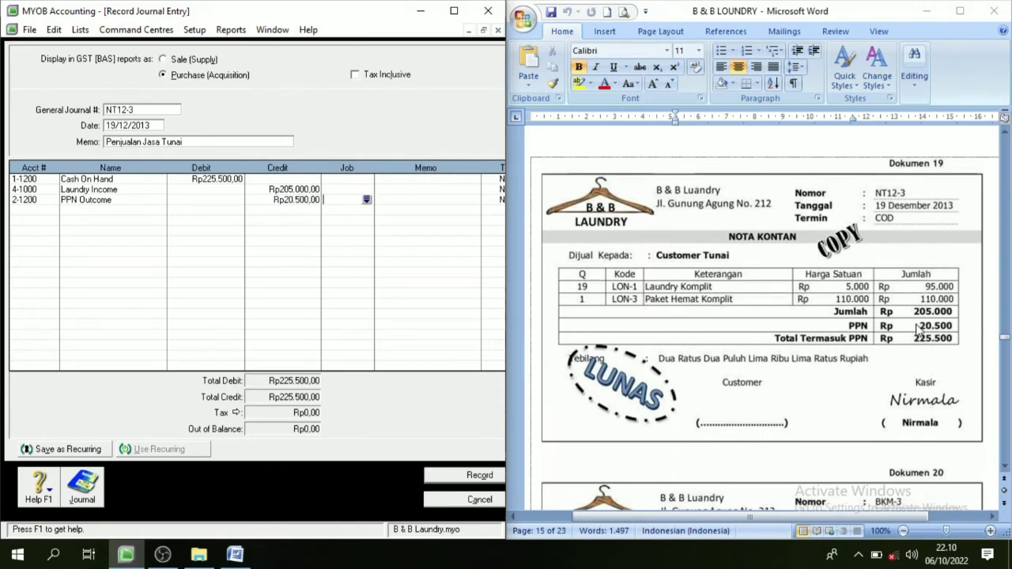
click(462, 485)
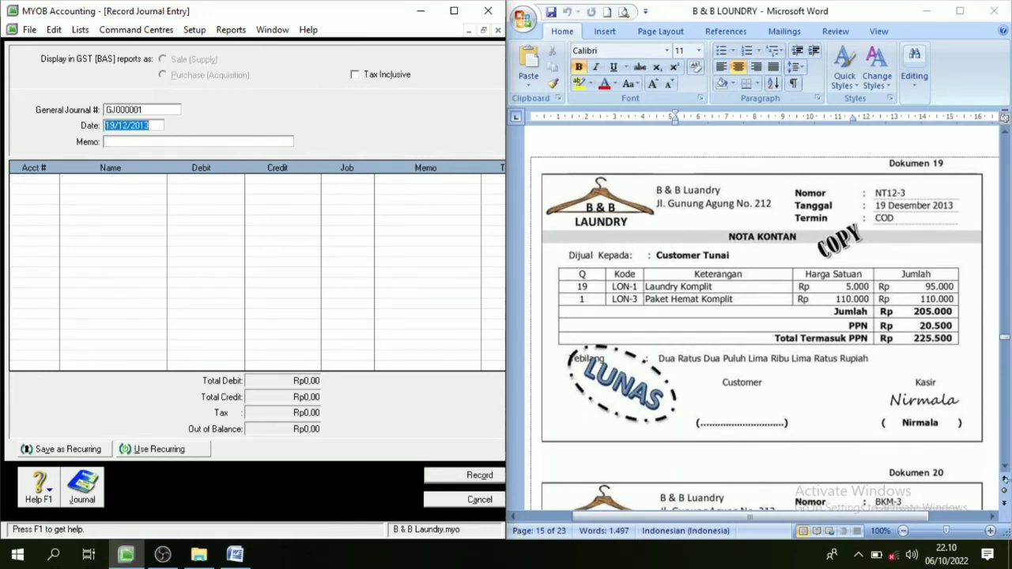
Fill in the next entry's header from Dokumen 20: number BKM-3, date 20/12/2013, memo "Penerimaan Piutang"
click(1005, 466)
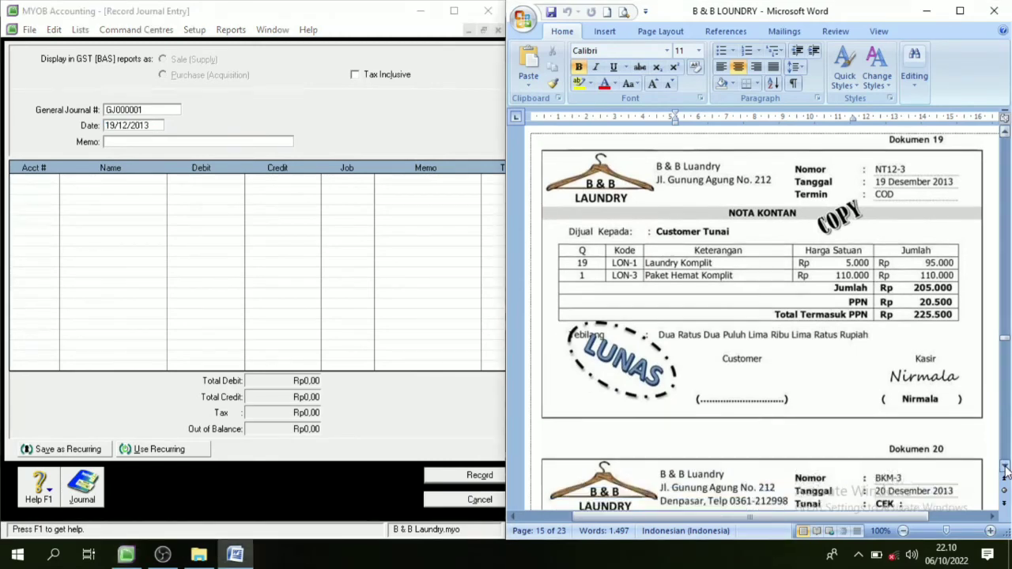
drag(1006, 468, 1005, 467)
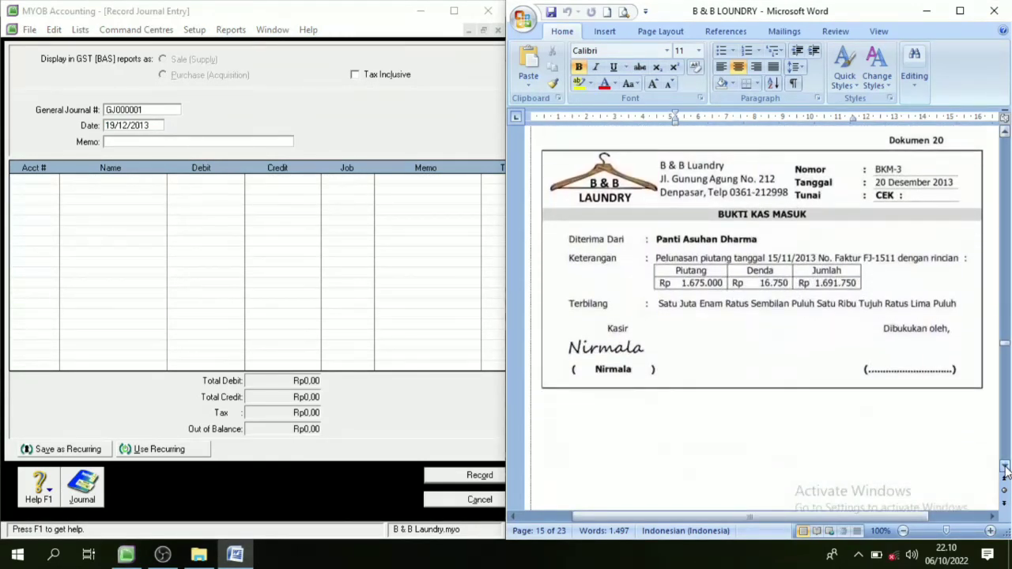
click(1007, 133)
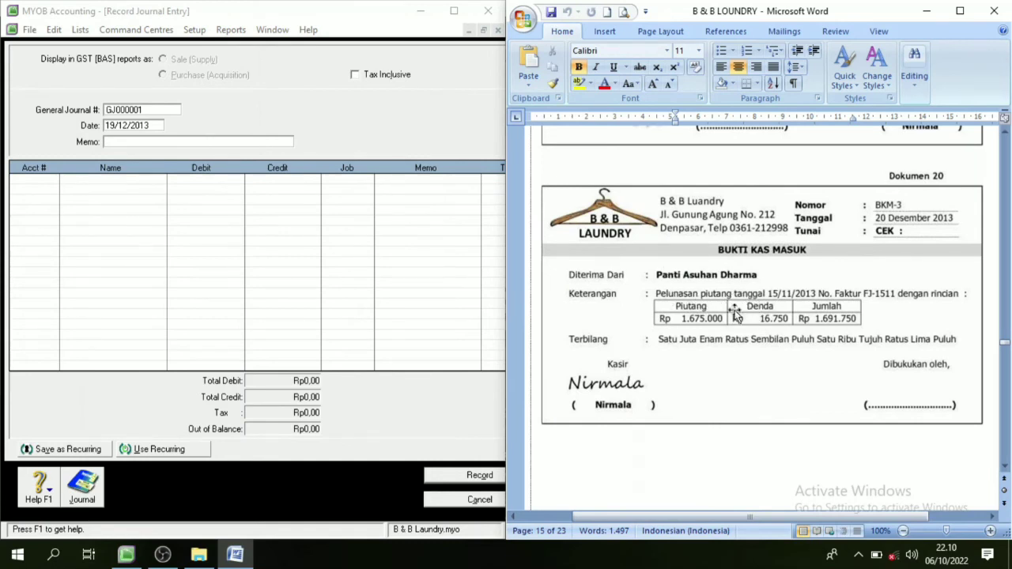
click(157, 111)
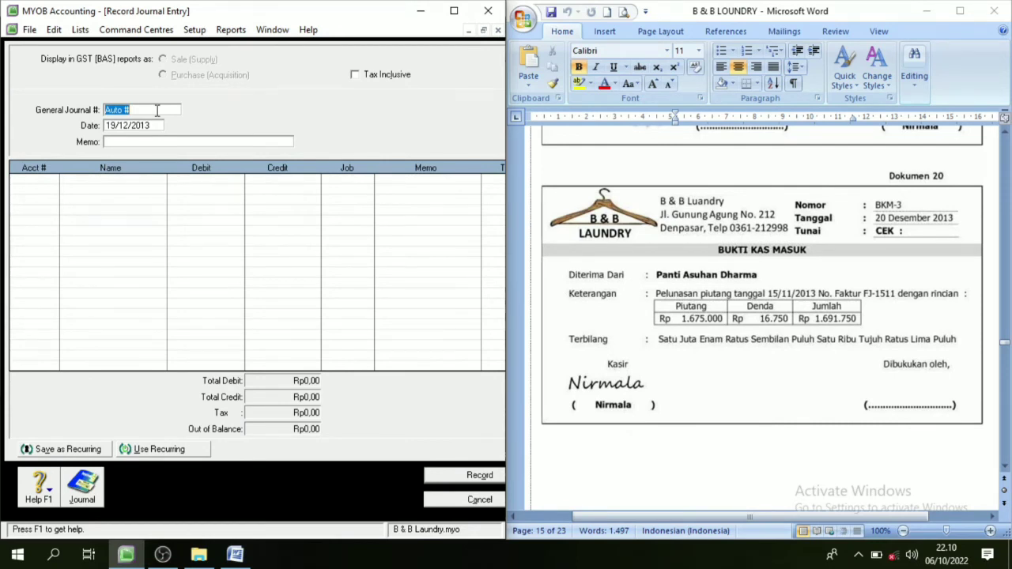
text(BKM-3)
key(Tab)
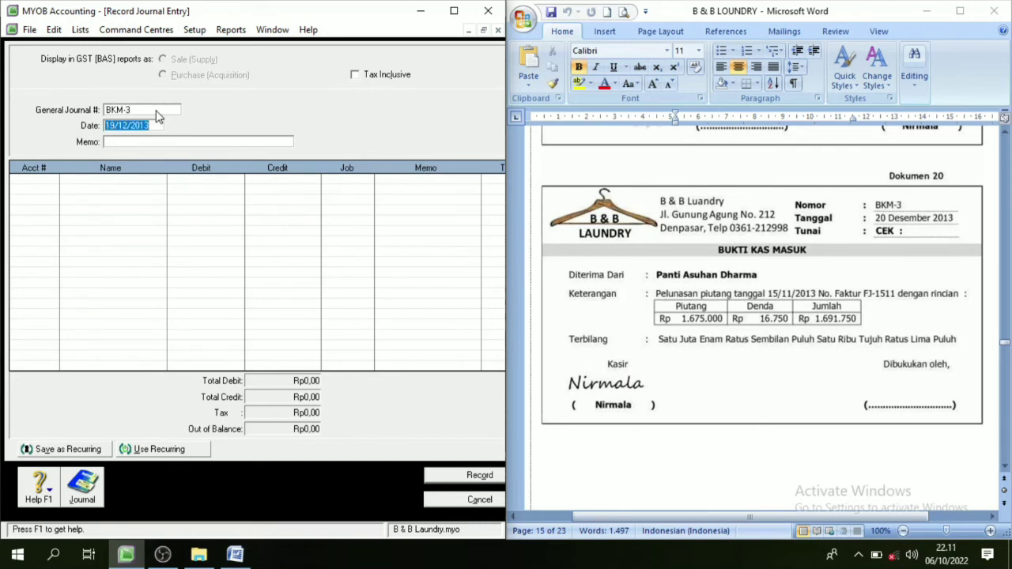
text(20)
key(Tab)
key(BackSpace)
text(Penerimaan Piutang)
key(Tab)
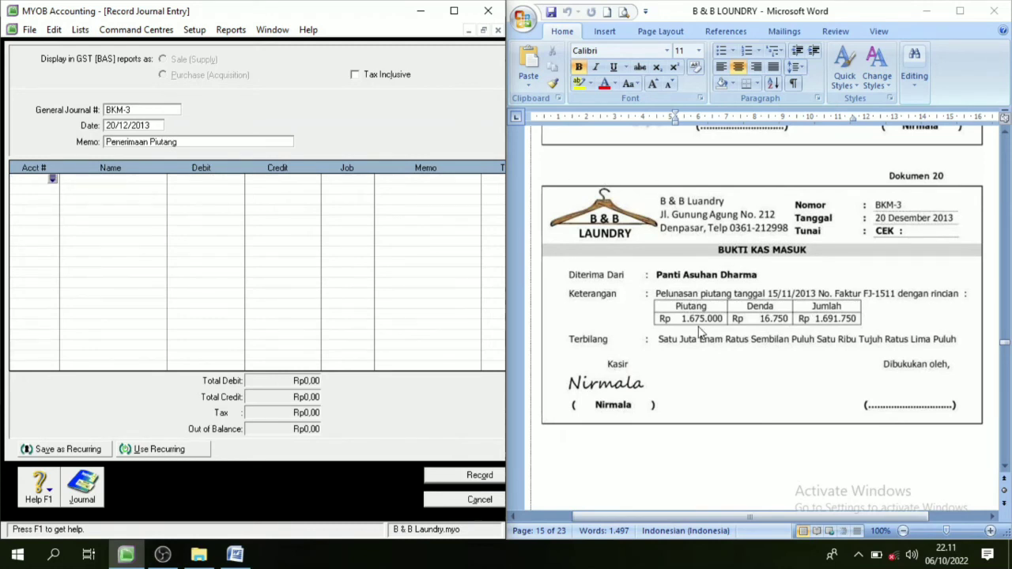
Add Cash On Hand (1-1200) as the first line of entry BKM-3 with a debit of Rp1.691.750
click(53, 180)
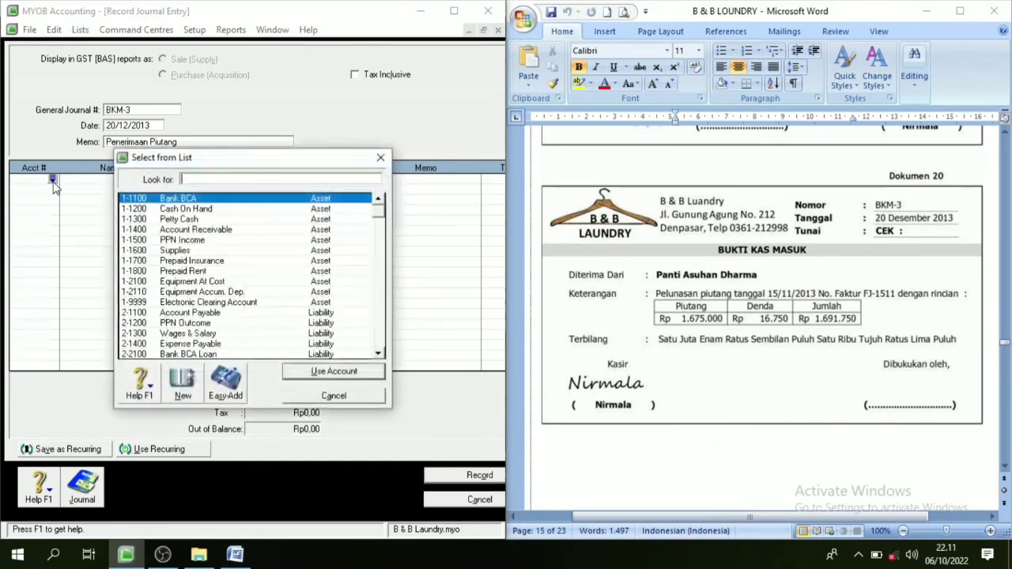
click(181, 210)
click(322, 373)
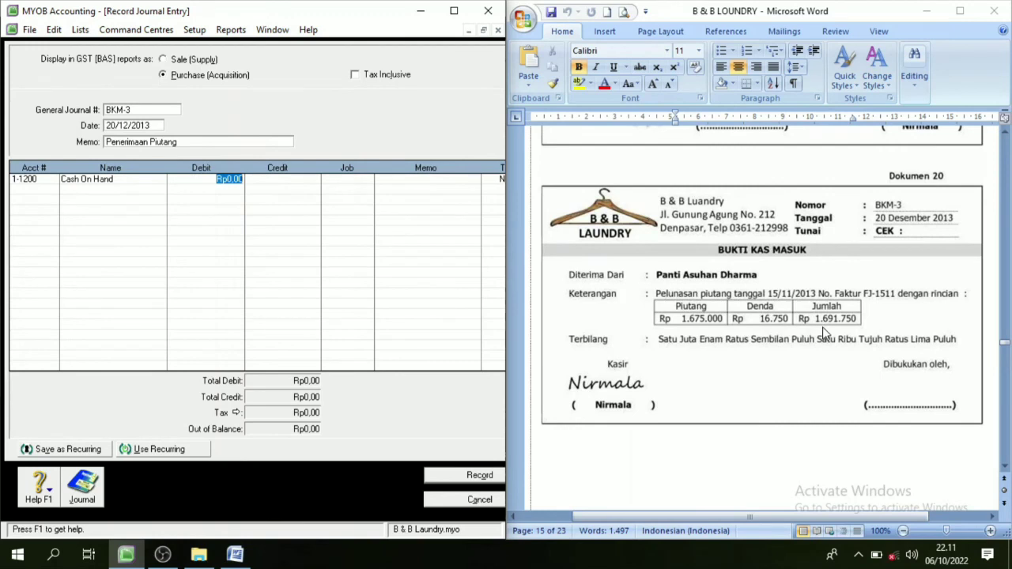
text(1.)
text(691.)
text(750)
key(Tab)
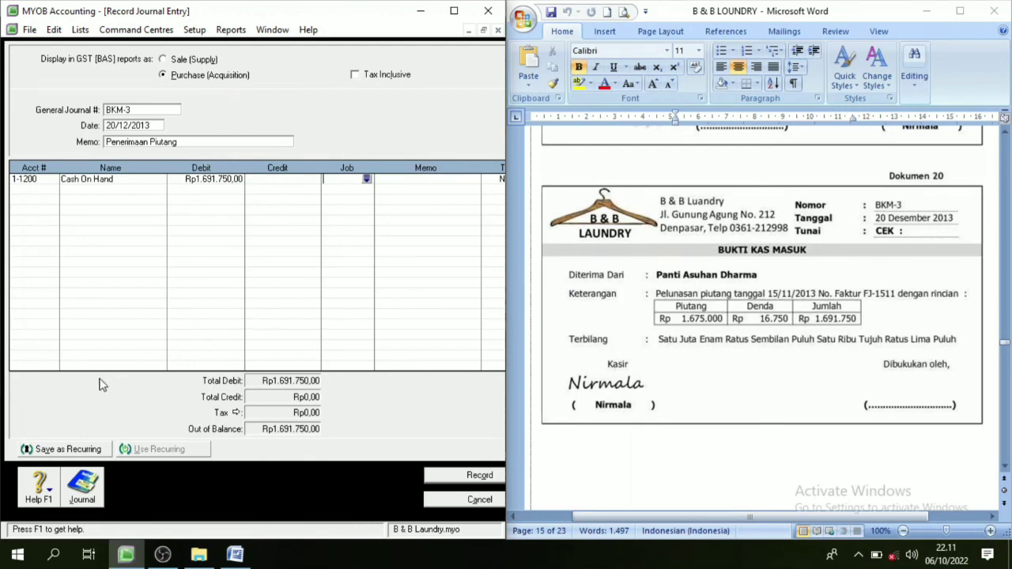
Add Late Fee Collected (8-2000) as the second line of entry BKM-3 with a credit of Rp16.750
click(35, 188)
click(52, 189)
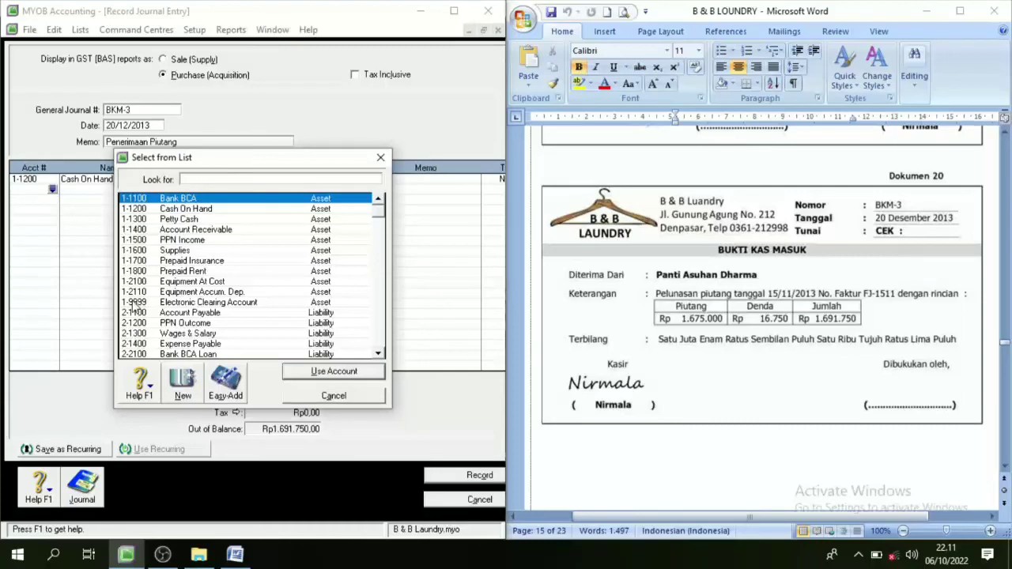
click(382, 329)
click(382, 329)
click(382, 329)
click(382, 332)
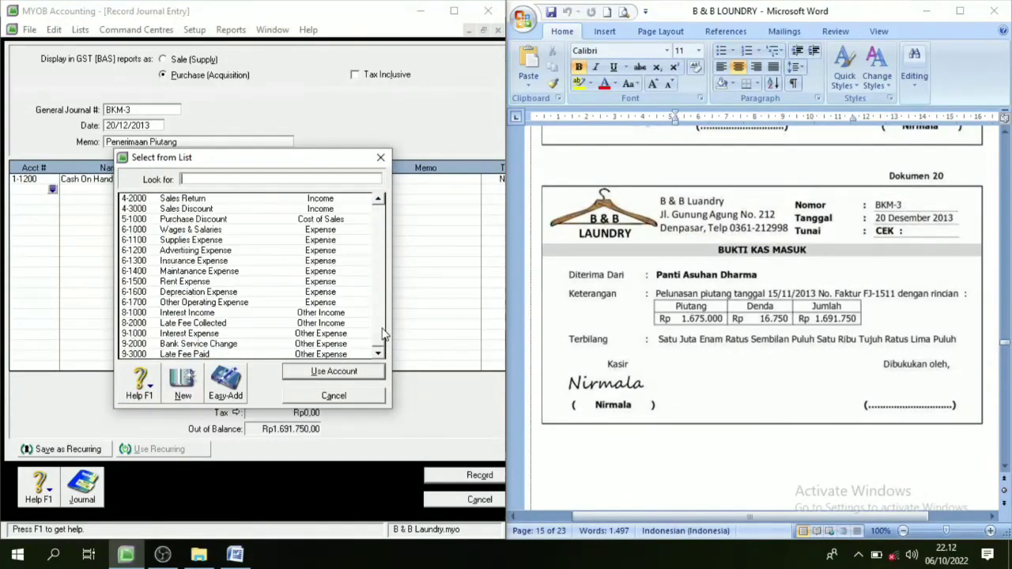
click(182, 325)
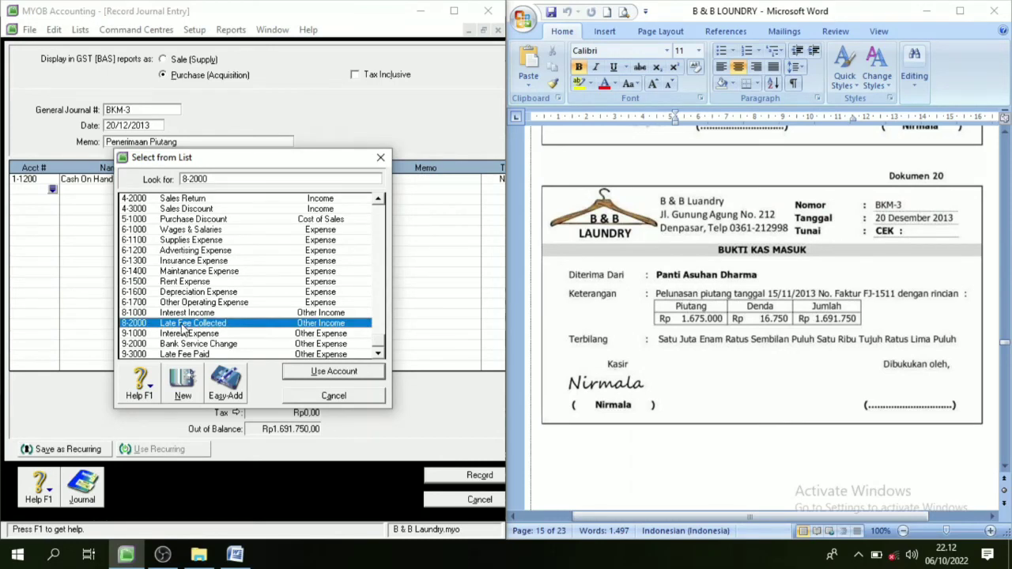
click(342, 377)
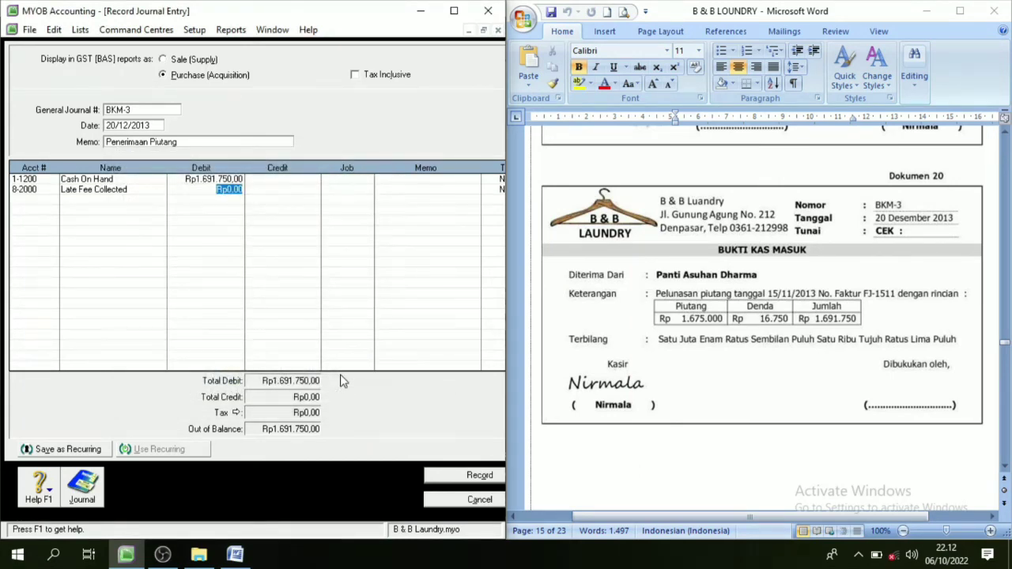
key(Tab)
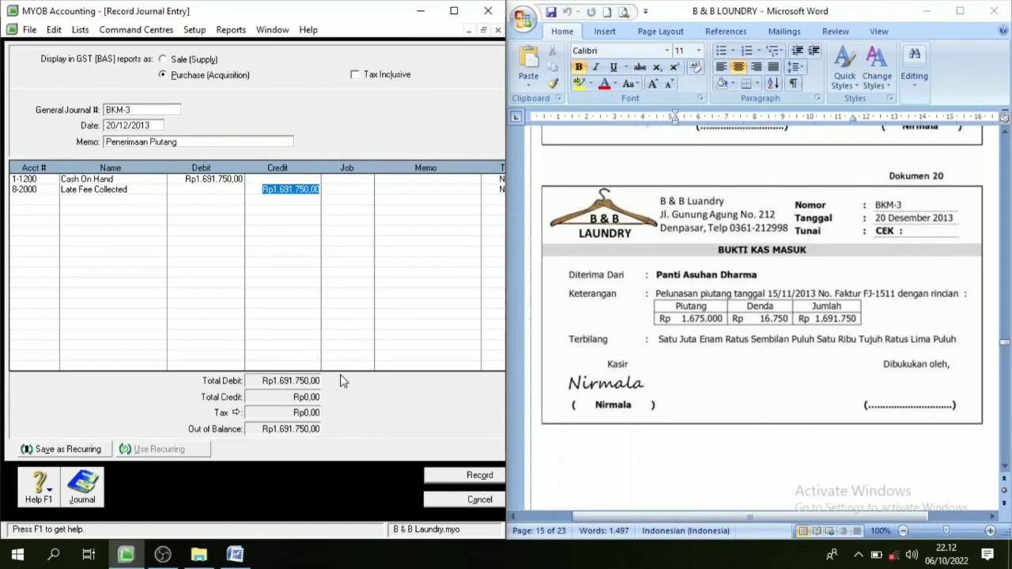
text(16750)
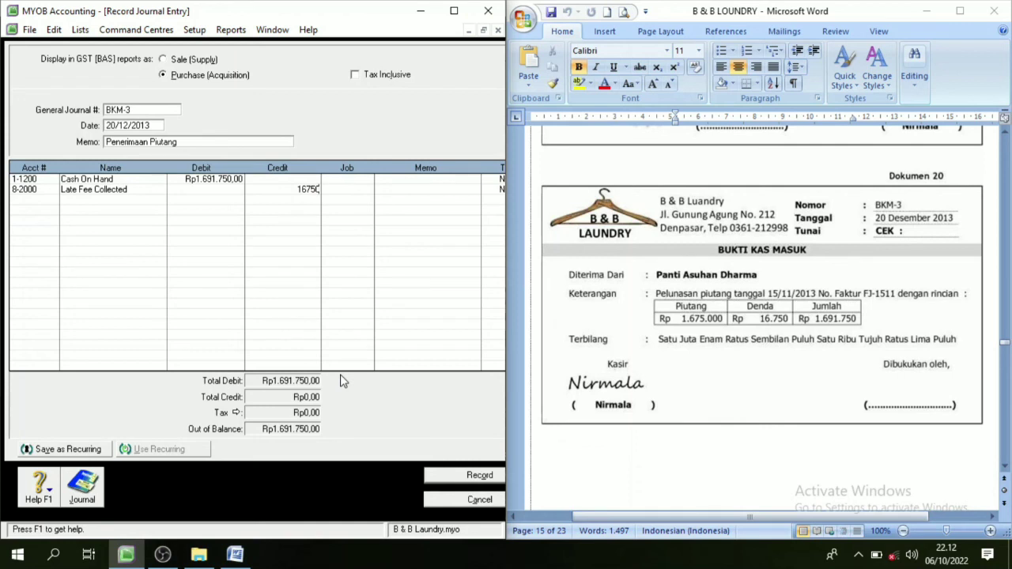
key(Tab)
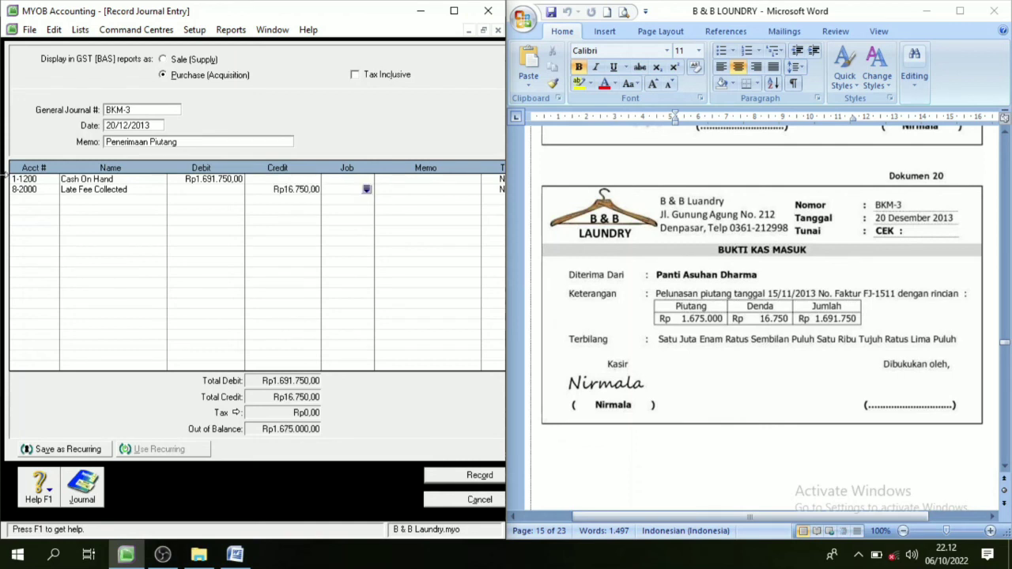
Add Account Receivable (1-1400) as the third line with a credit of Rp1.675.000, and record entry BKM-3
click(35, 201)
click(52, 201)
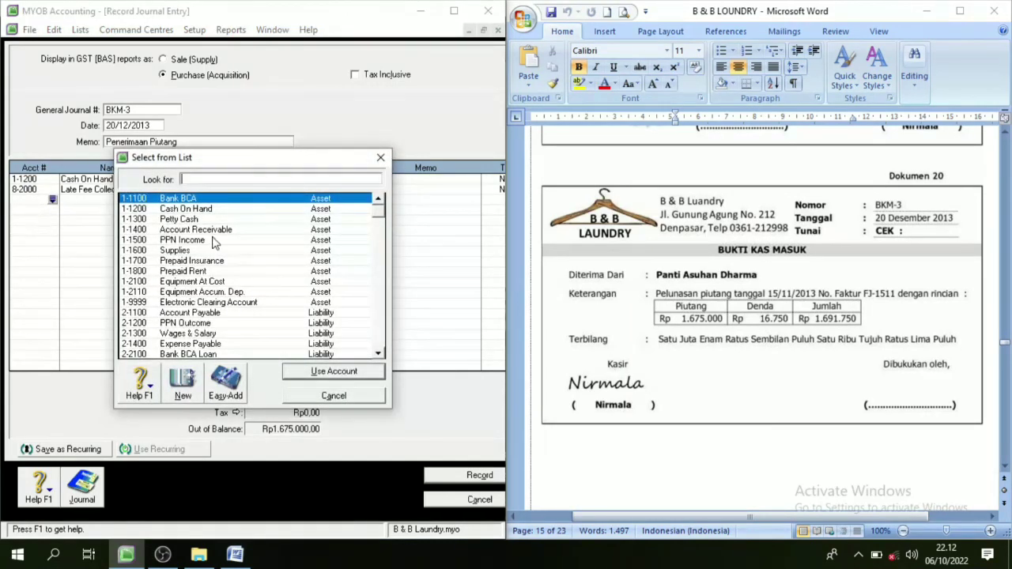
text(1-1400)
click(304, 372)
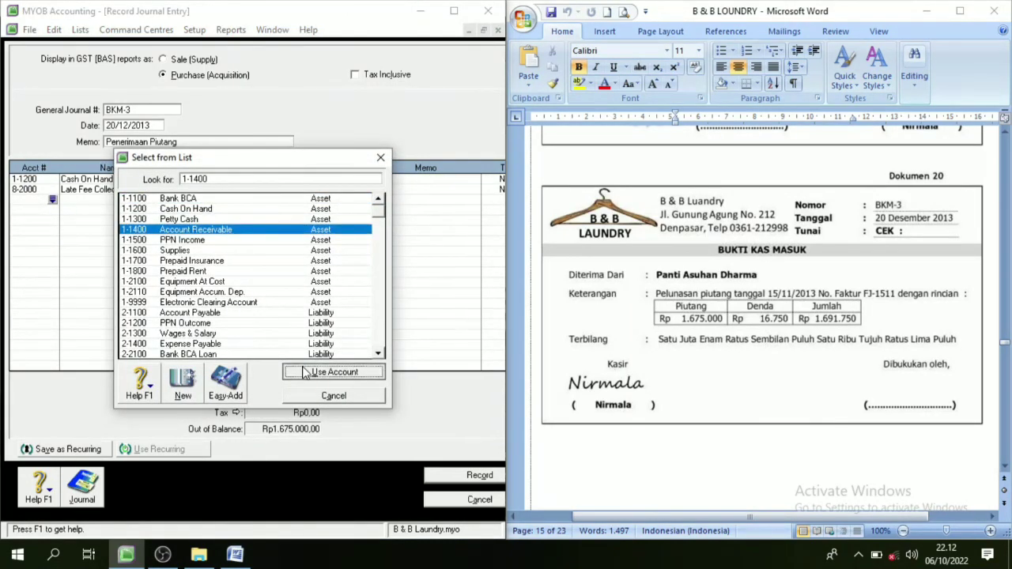
click(195, 329)
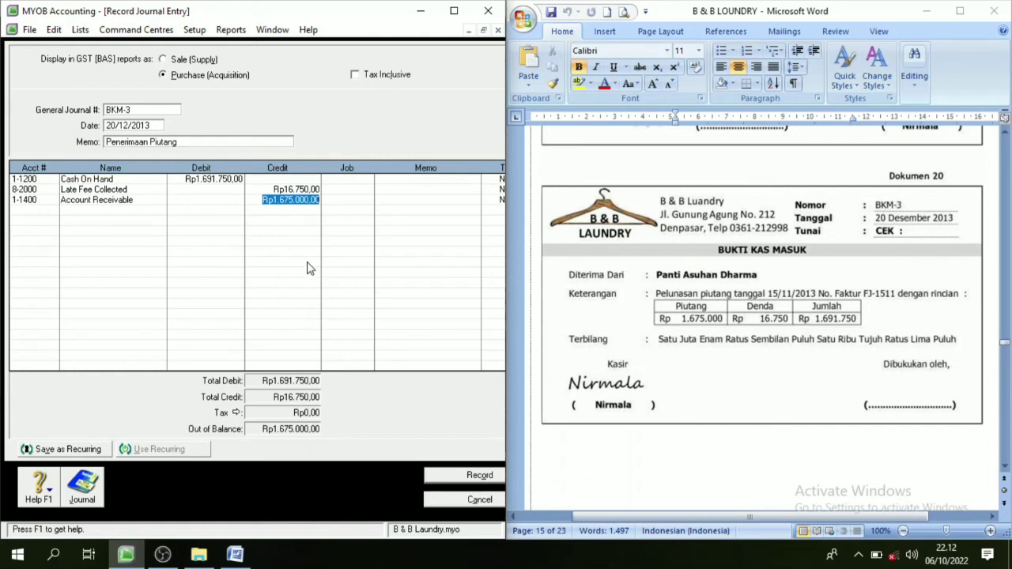
key(Tab)
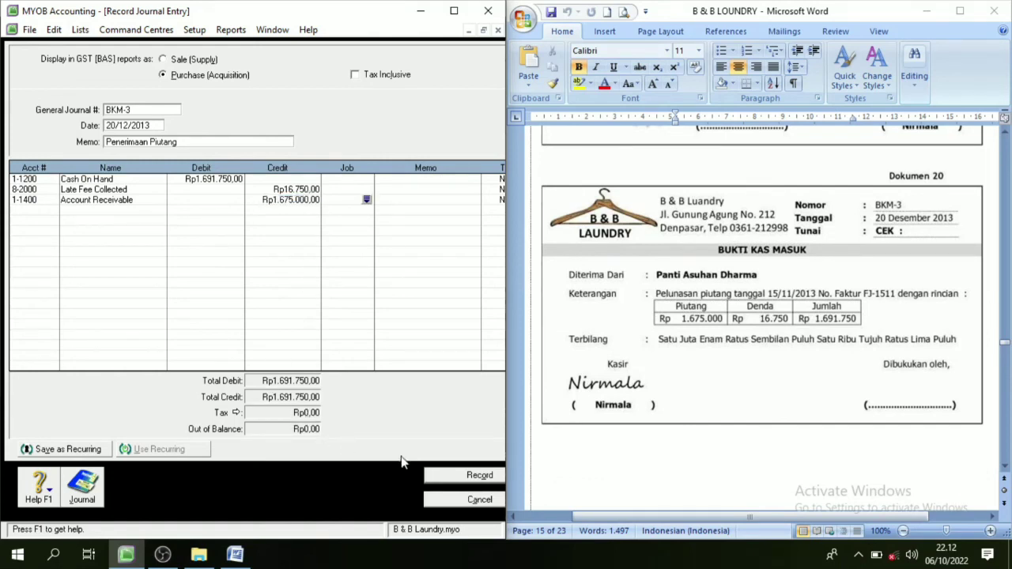
click(450, 478)
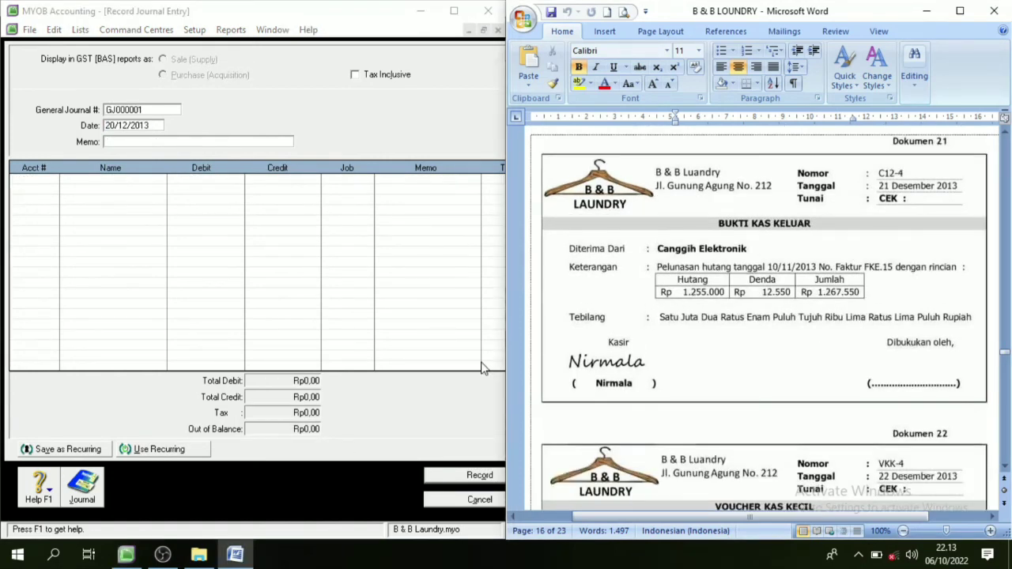